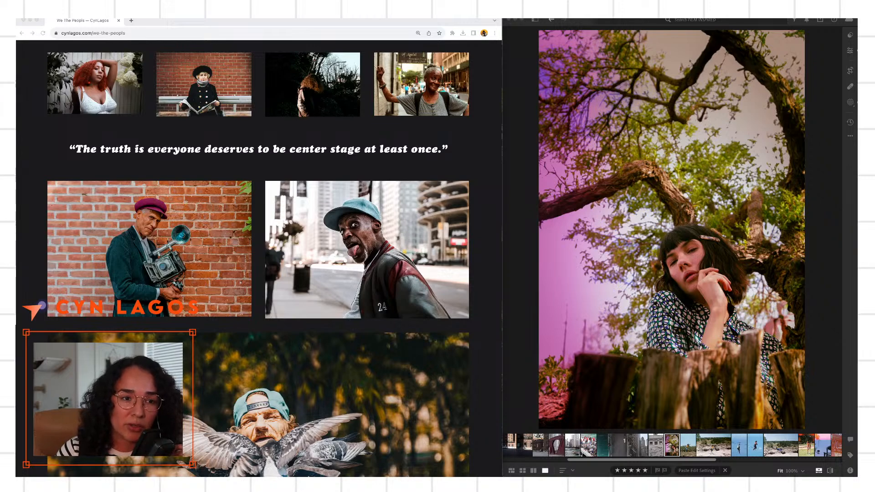
# Enlarge the Lightroom window and compare the edited portrait of the woman beneath the tree with its original
pyautogui.click(521, 19)
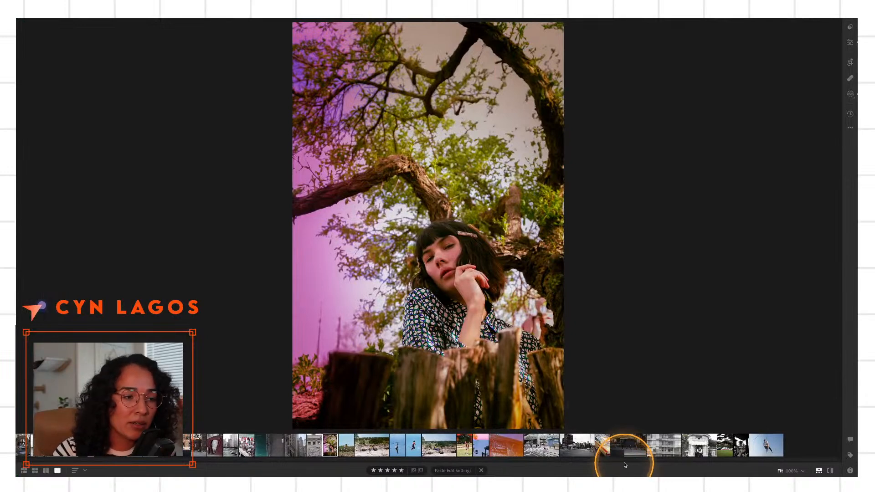
pyautogui.press('\\')
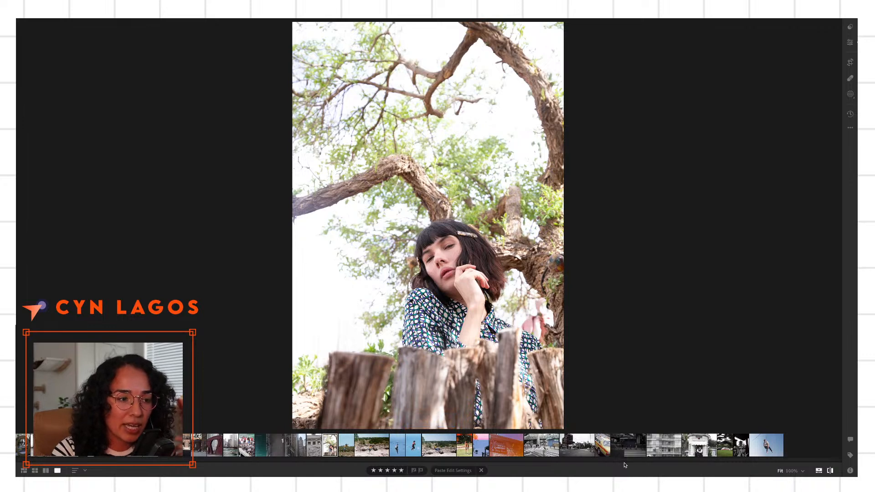
pyautogui.press('\\')
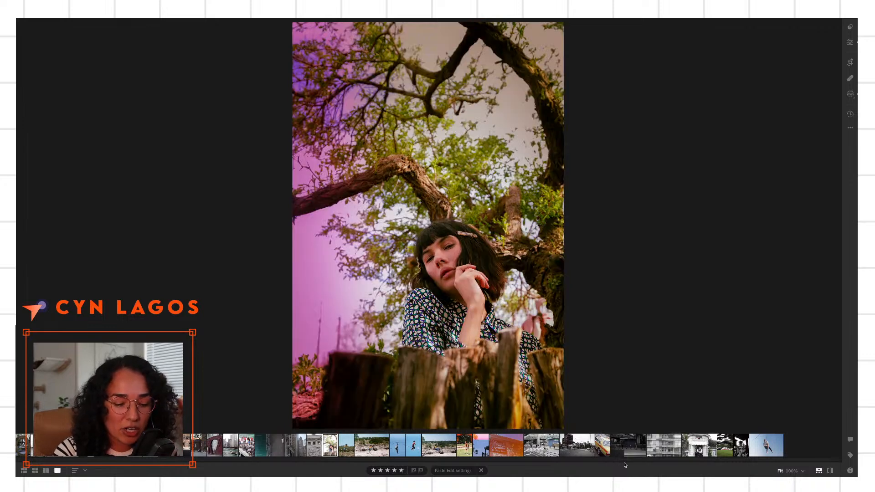
pyautogui.press('\\')
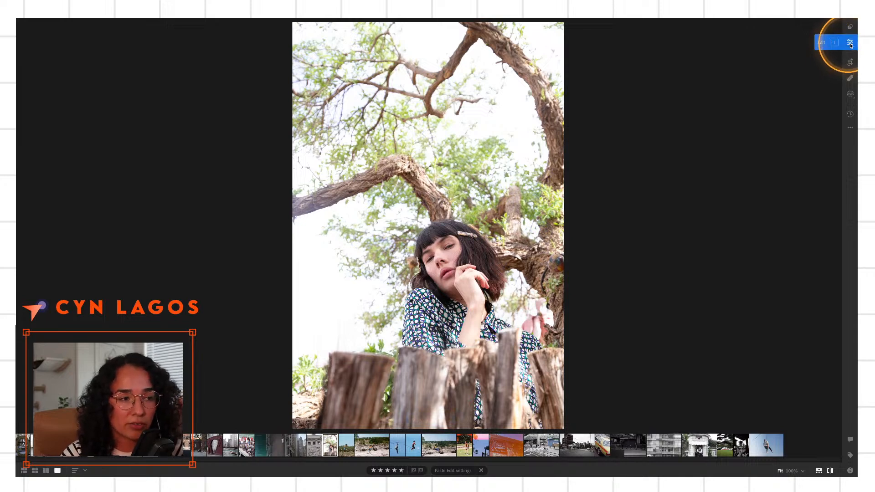
pyautogui.press('\\')
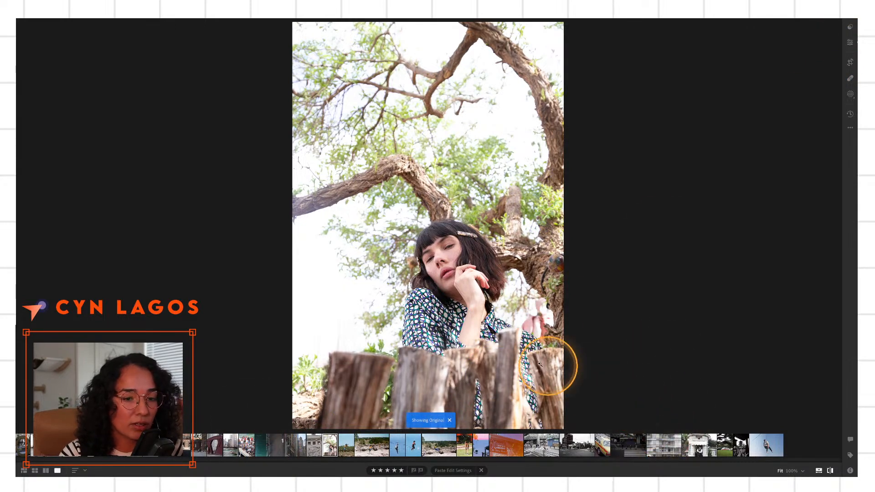
pyautogui.click(555, 356)
pyautogui.click(562, 358)
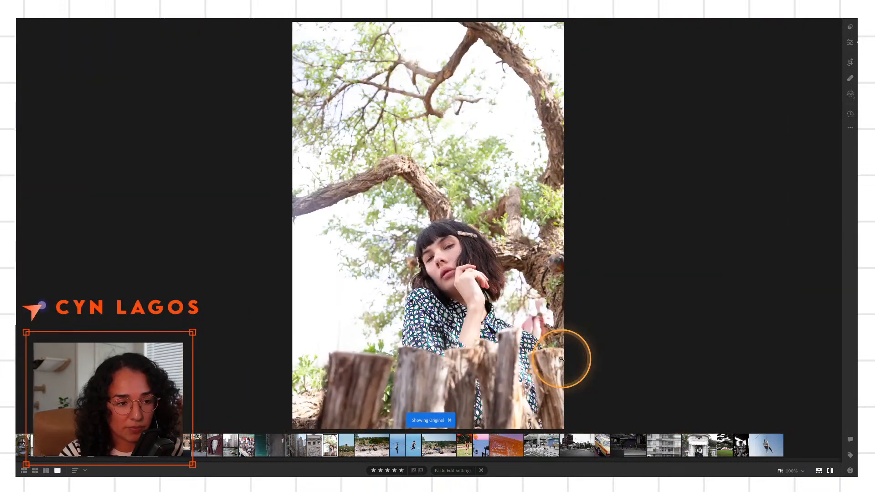
pyautogui.press('\\')
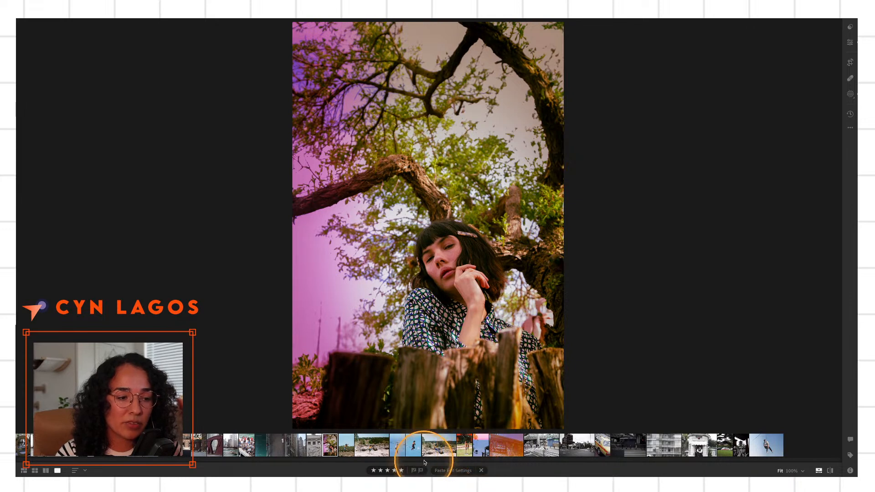
# Browse the edited lantern and Mozart's sign photos, then review the street photos of buildings, the bridge and pedestrians
pyautogui.click(479, 444)
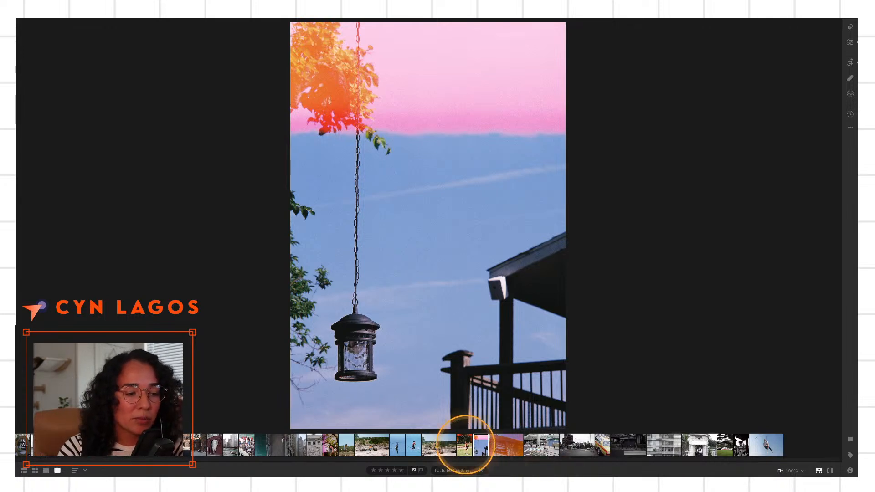
pyautogui.click(498, 445)
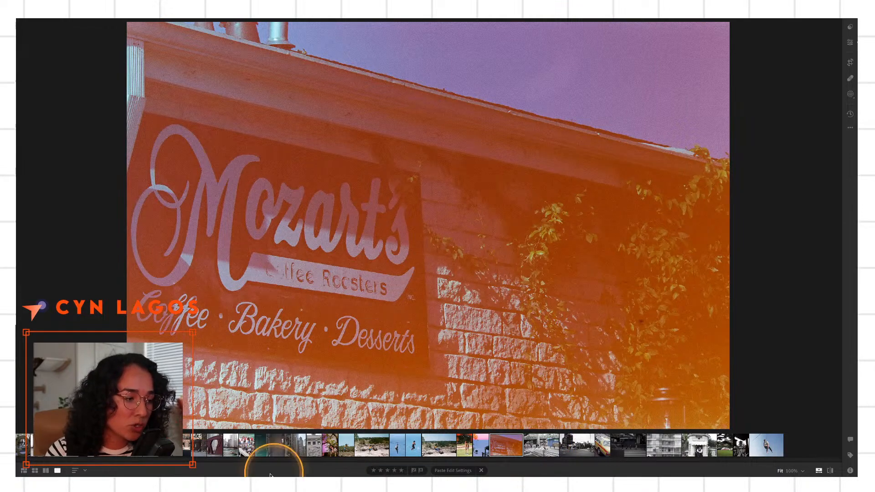
pyautogui.click(136, 447)
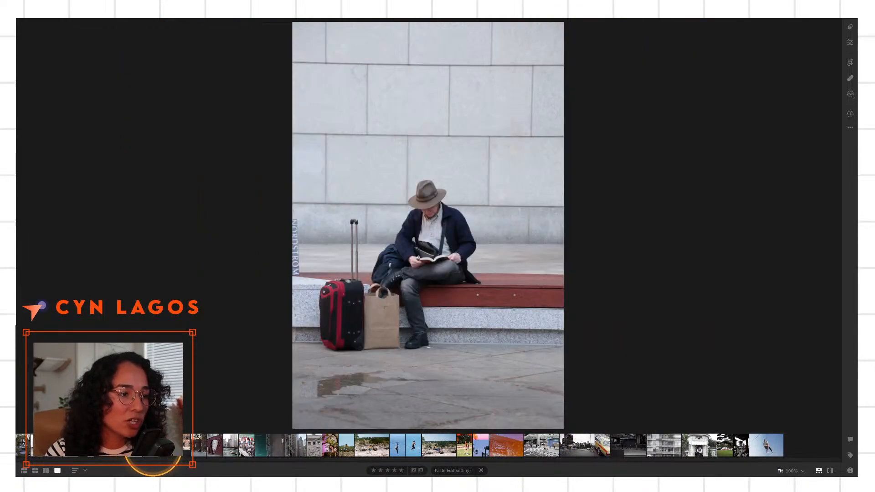
pyautogui.click(159, 450)
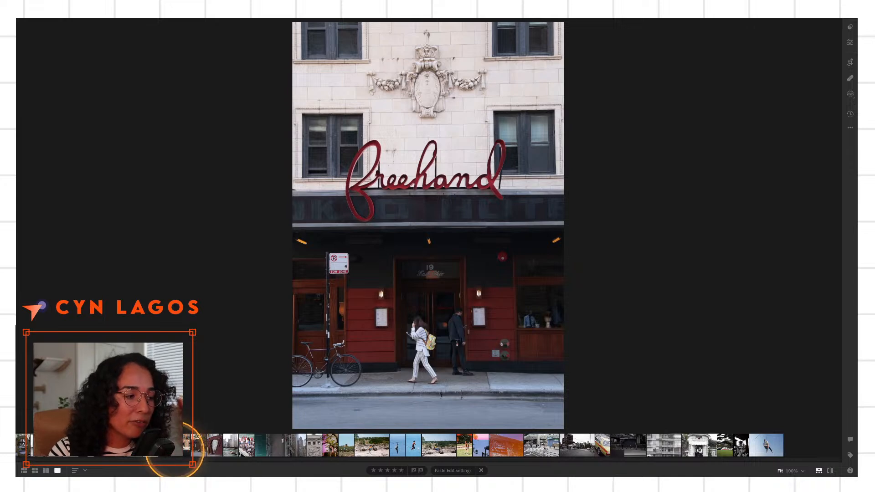
pyautogui.click(169, 449)
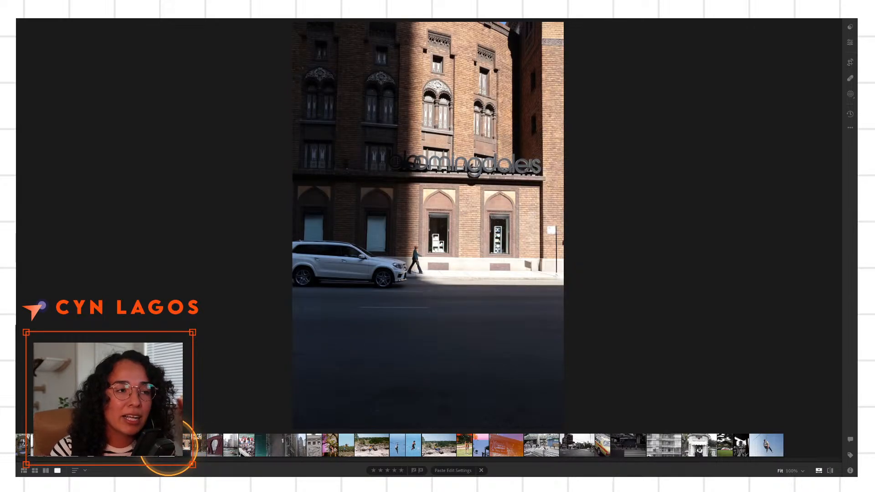
pyautogui.click(182, 448)
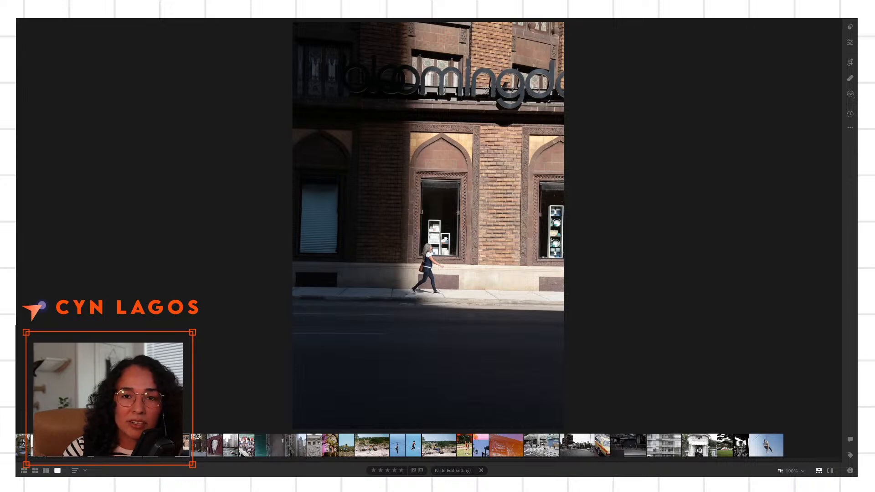
pyautogui.click(198, 446)
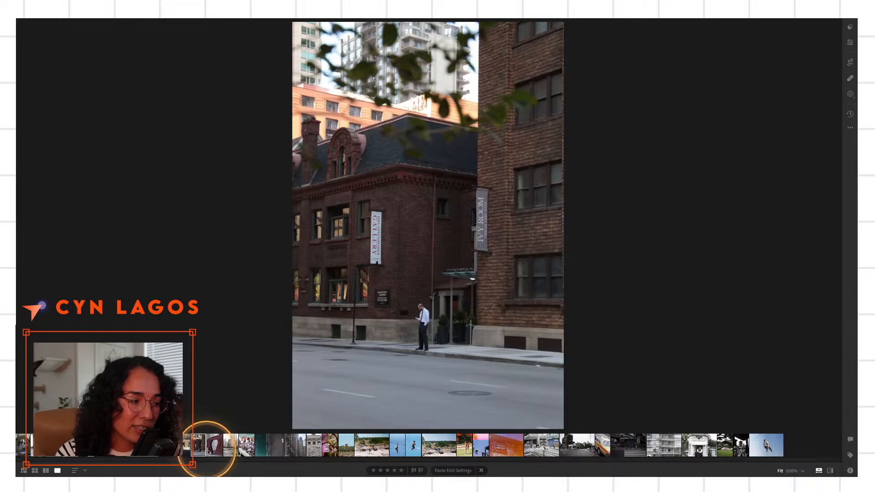
pyautogui.click(214, 447)
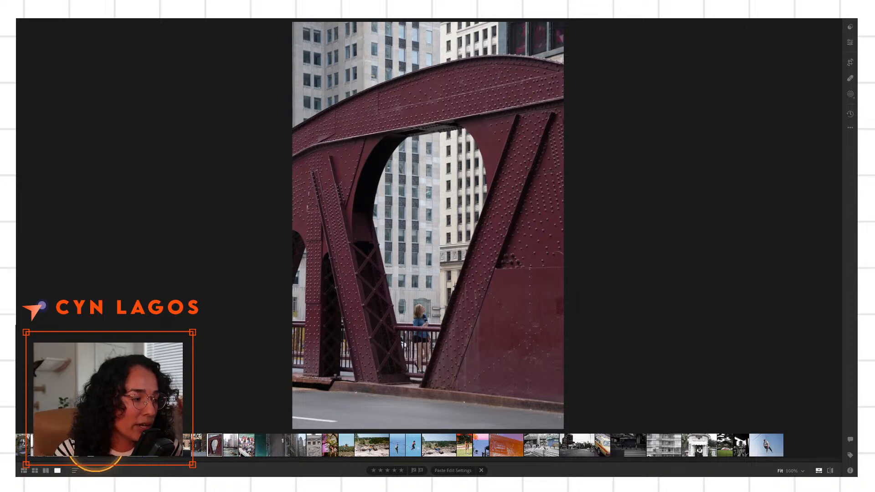
pyautogui.click(89, 447)
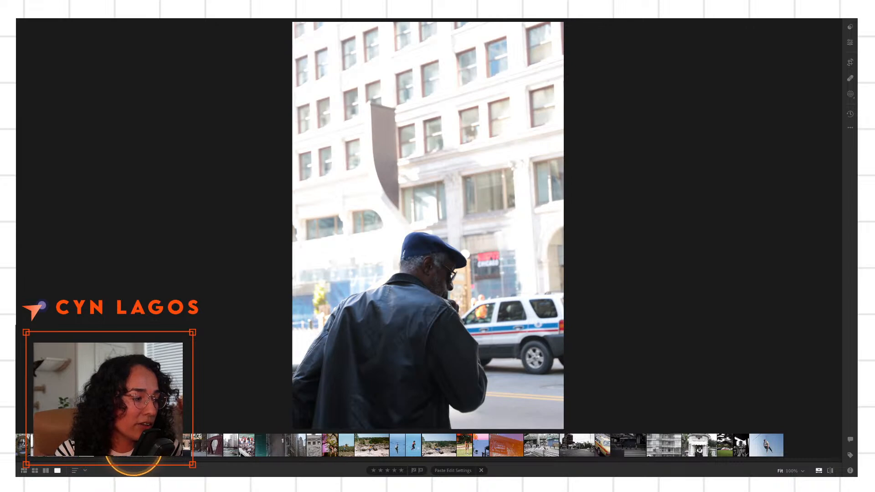
pyautogui.click(133, 447)
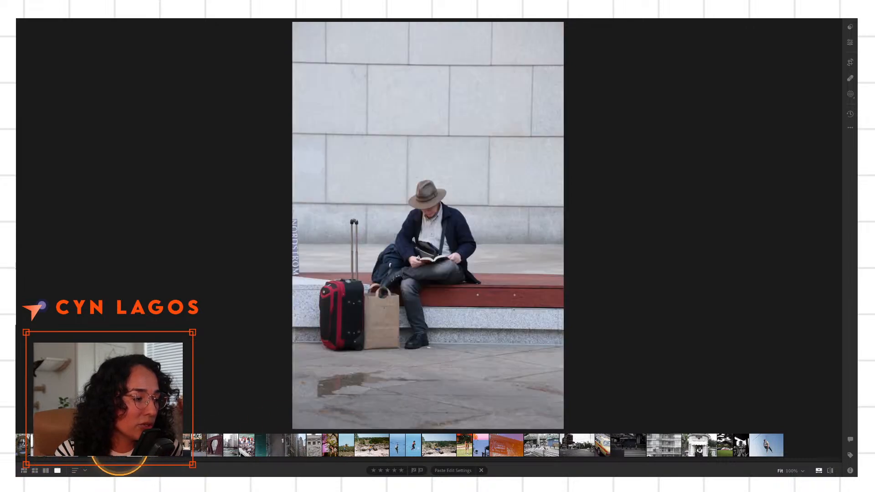
# Open the photo shot through the blurred window lettering and show its Color adjustments with the Light section collapsed
pyautogui.click(23, 445)
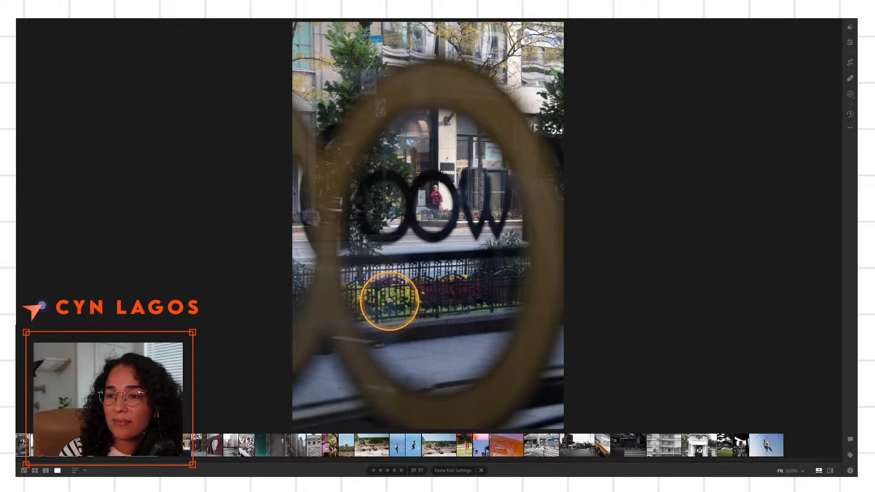
pyautogui.click(703, 371)
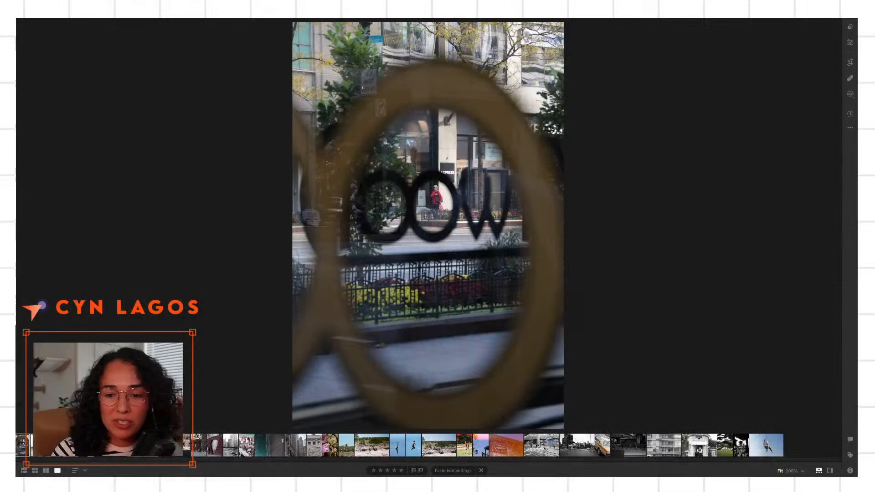
pyautogui.click(667, 461)
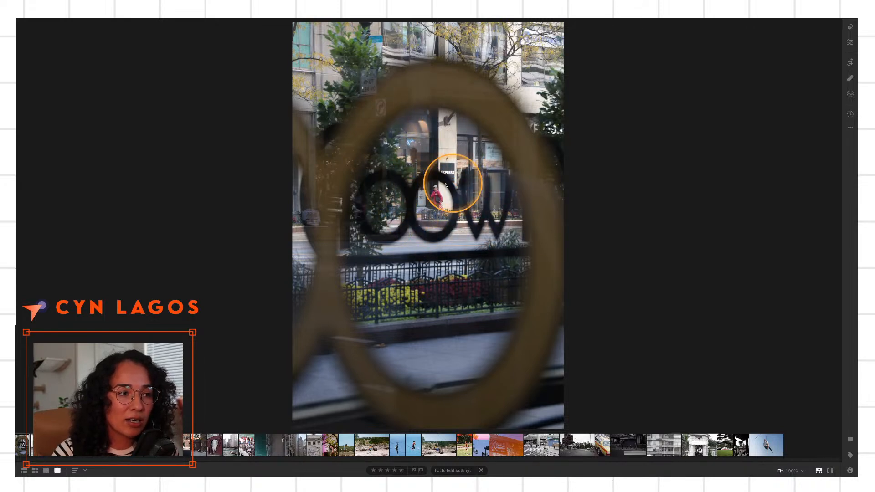
pyautogui.click(851, 42)
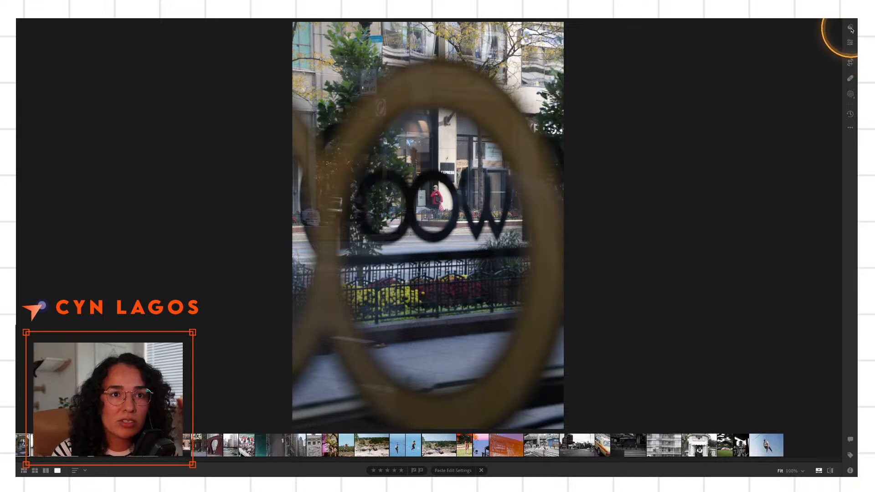
pyautogui.click(850, 27)
pyautogui.click(850, 27)
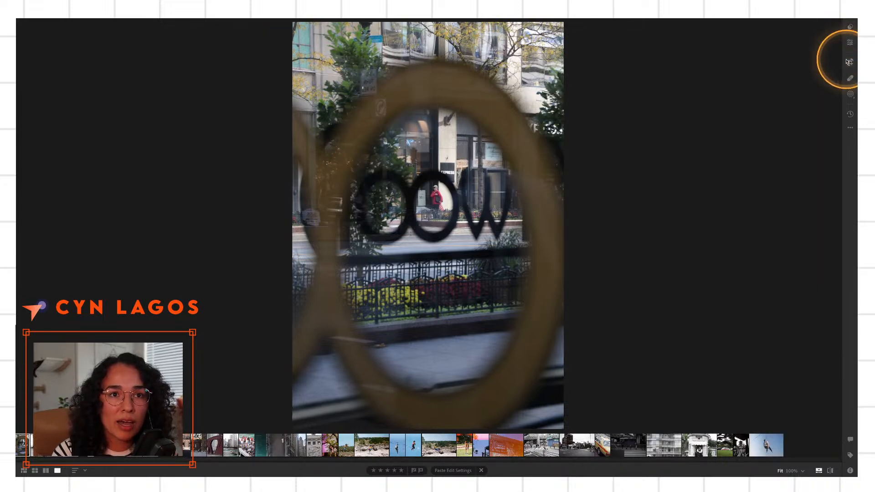
pyautogui.click(850, 42)
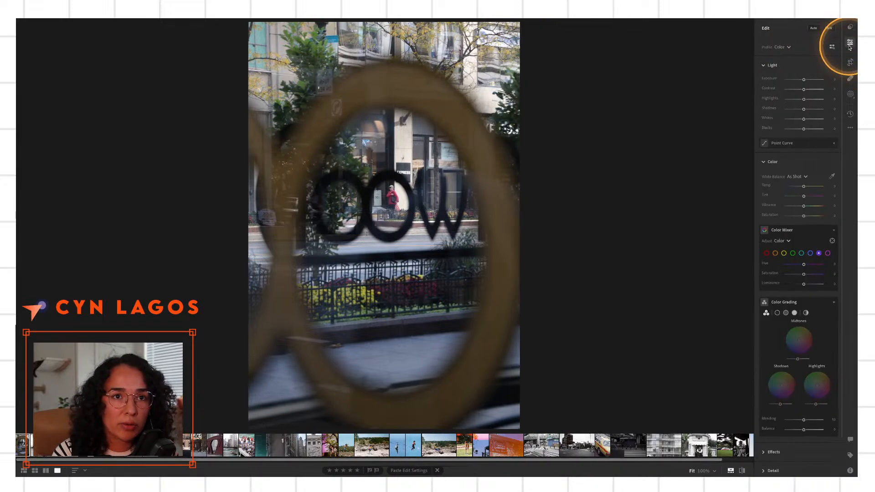
pyautogui.click(765, 162)
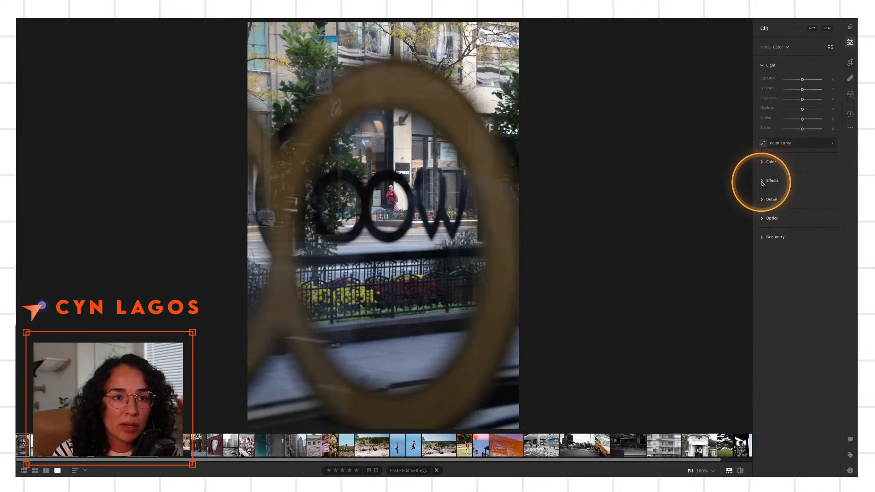
pyautogui.click(764, 66)
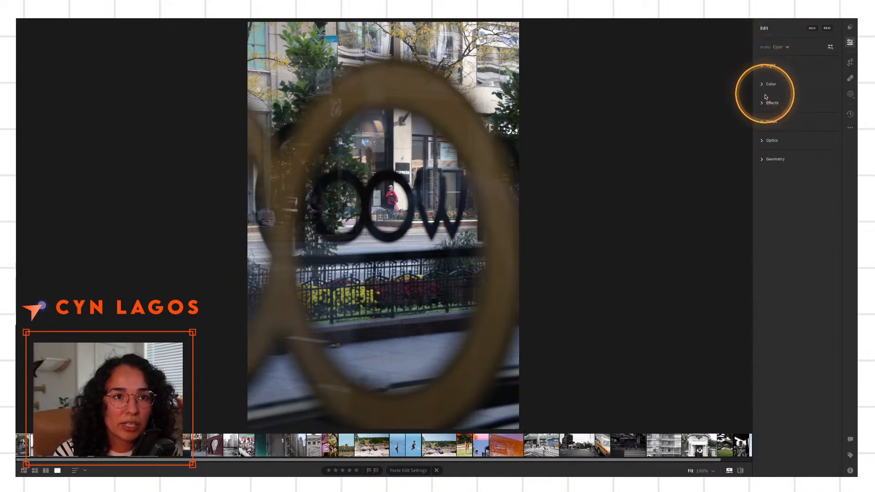
pyautogui.click(763, 85)
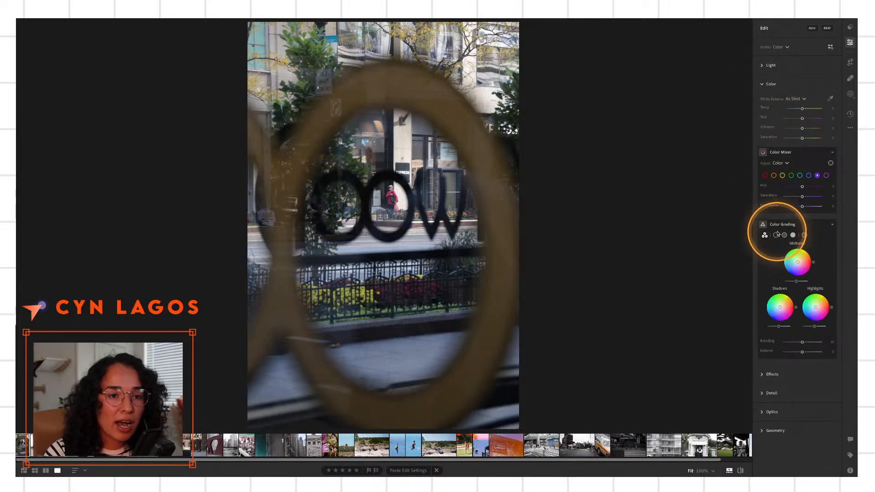
# Try tinting the window-lettering photo's midtones purple-magenta with Color Grading, then undo the tint
pyautogui.moveTo(782, 227)
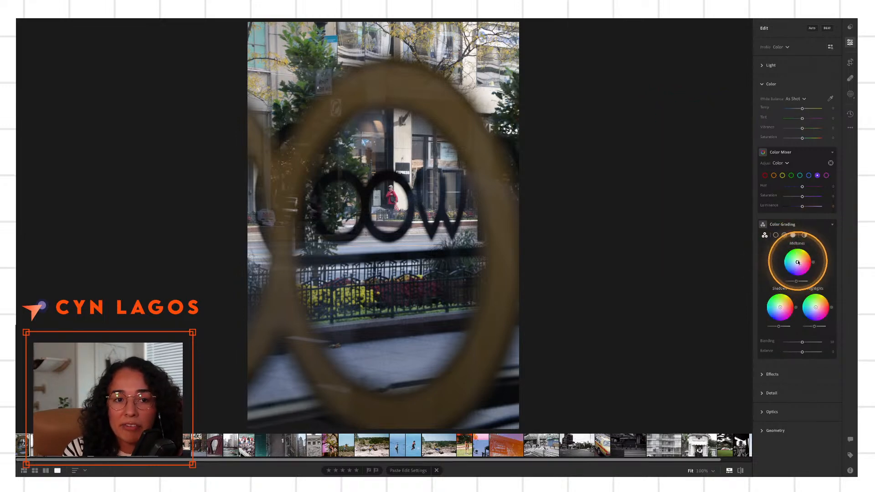
pyautogui.press('alt')
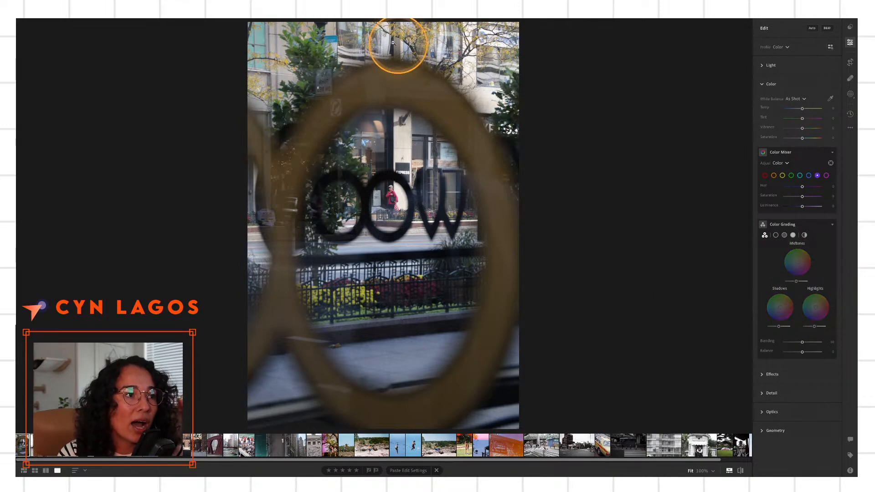
pyautogui.press('alt')
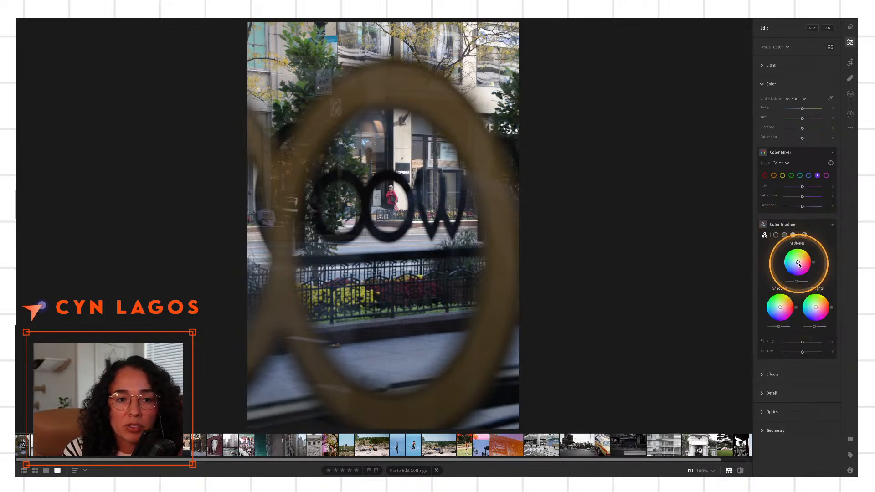
pyautogui.moveTo(797, 262); pyautogui.dragTo(800, 266)
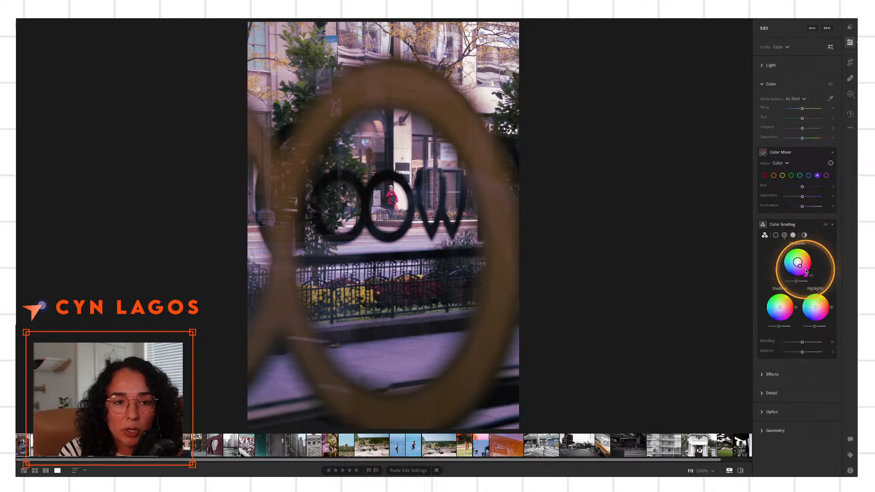
pyautogui.press('\\')
pyautogui.press('Right')
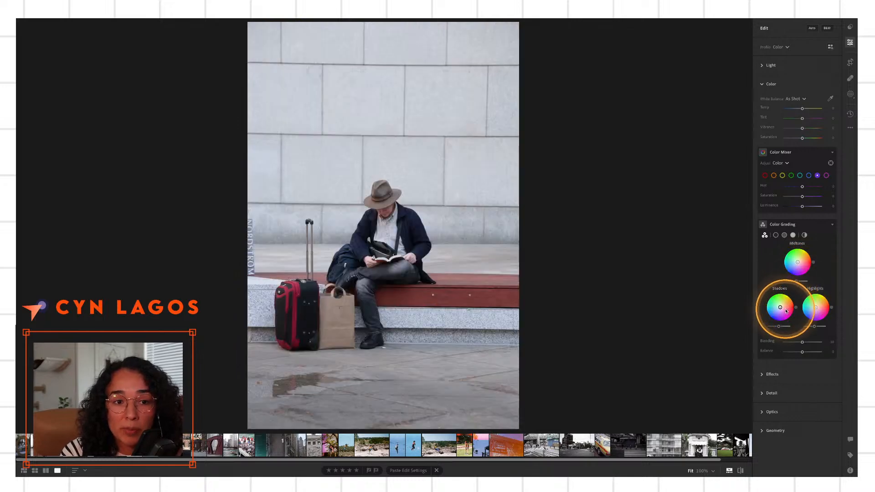
pyautogui.press('Right')
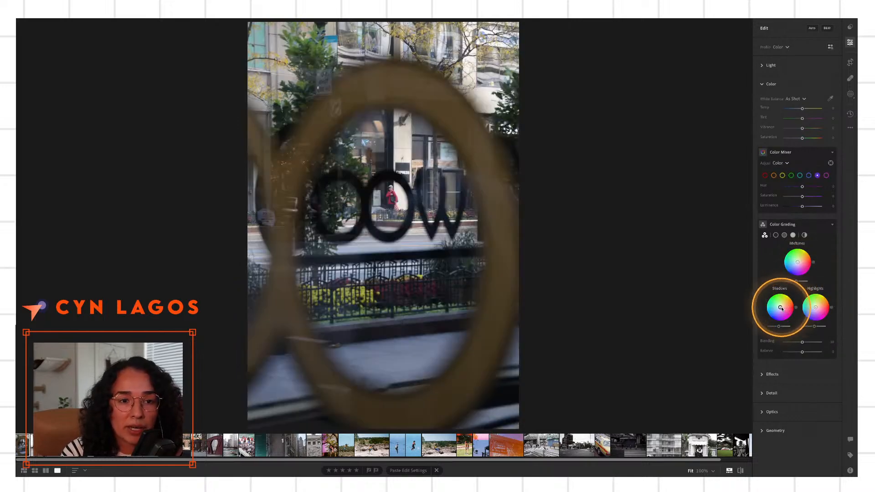
# Tint the shadows of the window-lettering photo purple-magenta with Color Grading
pyautogui.moveTo(781, 308); pyautogui.dragTo(783, 313)
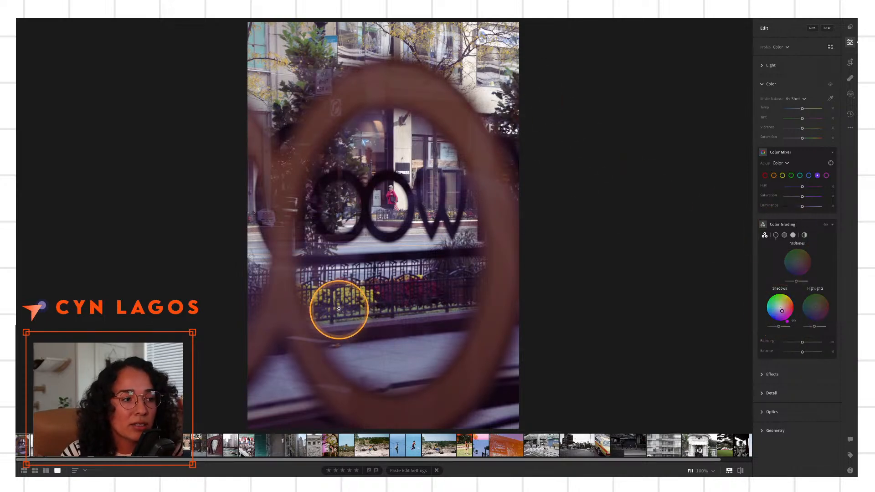
pyautogui.press('alt')
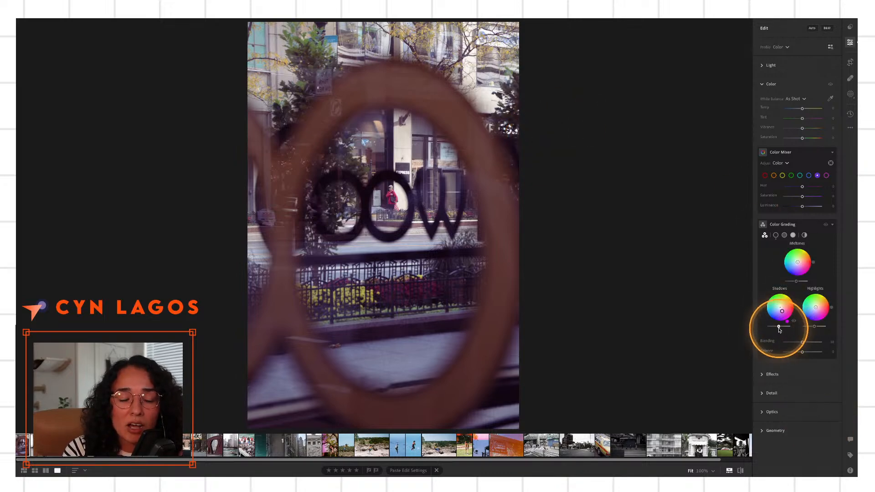
pyautogui.press('alt')
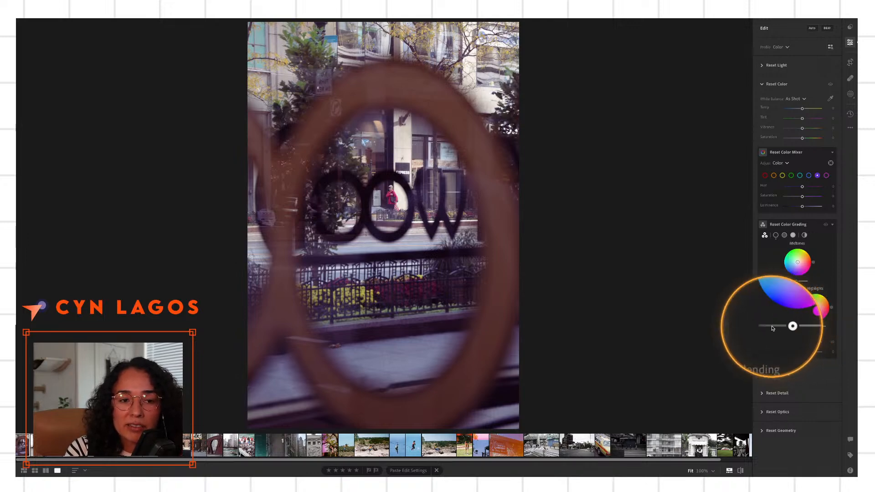
# Try a much darker shadow luminance in Color Grading, then raise it slightly above neutral to lift the photo's shadows
pyautogui.moveTo(779, 327); pyautogui.dragTo(770, 327)
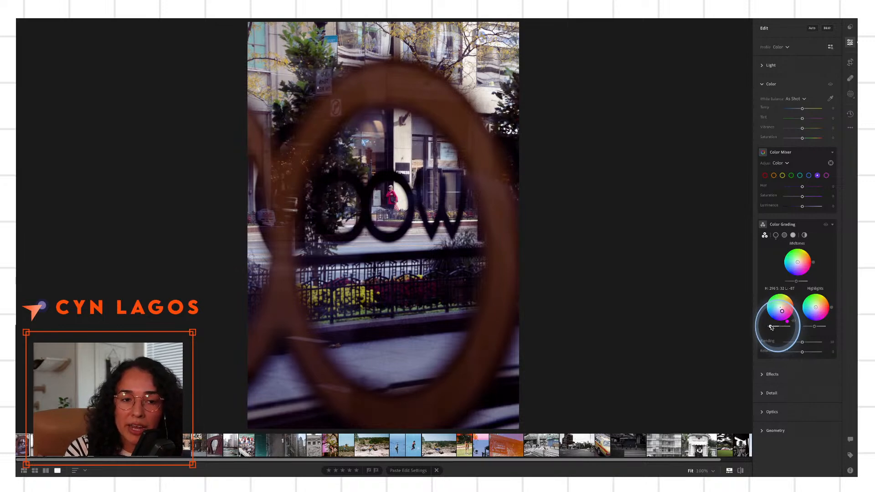
pyautogui.moveTo(770, 328)
pyautogui.mouseDown()
pyautogui.moveTo(787, 328)
pyautogui.moveTo(777, 327)
pyautogui.mouseUp()
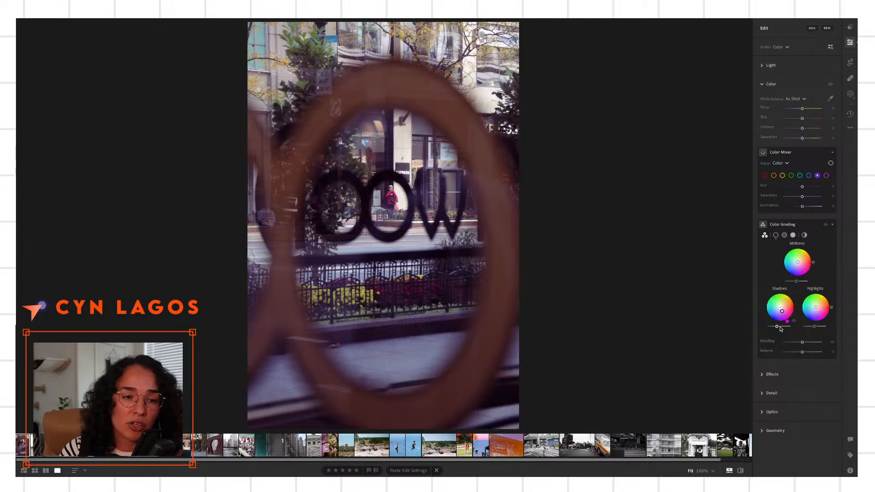
pyautogui.click(780, 327)
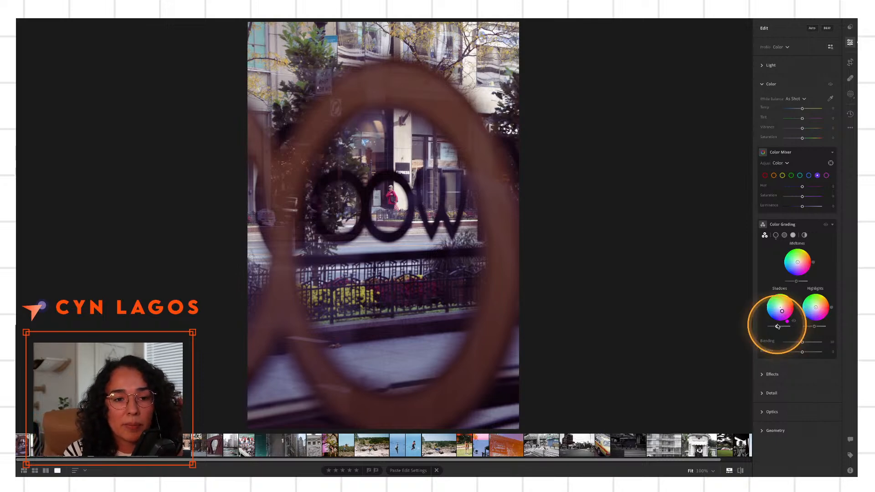
pyautogui.moveTo(778, 329); pyautogui.dragTo(781, 327)
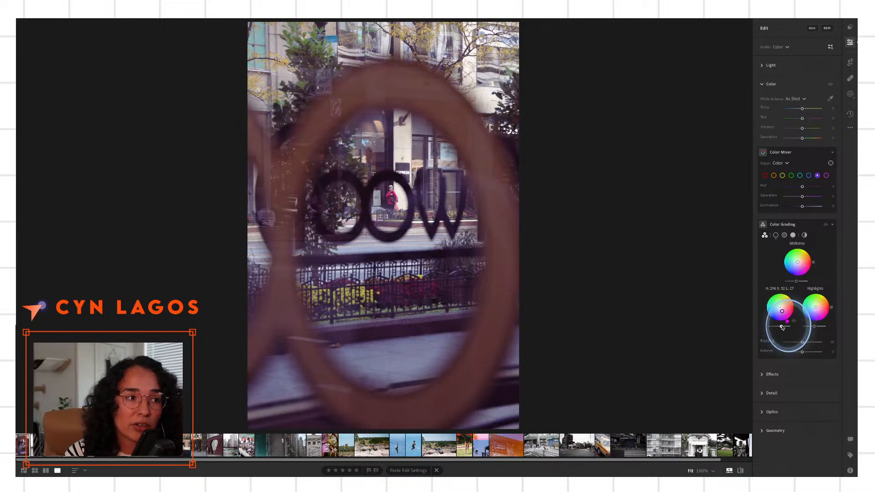
pyautogui.click(783, 327)
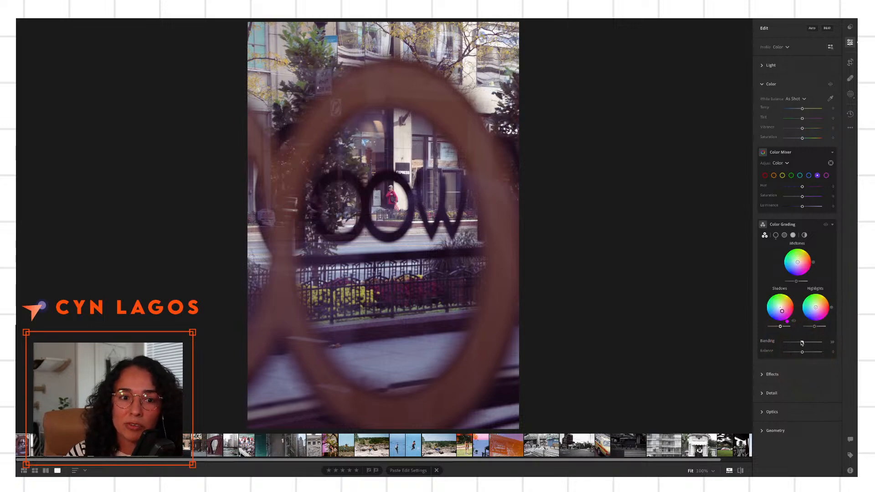
# Increase the Color Grading blending so the purple shadow tint spreads further into the other tonal ranges
pyautogui.click(801, 342)
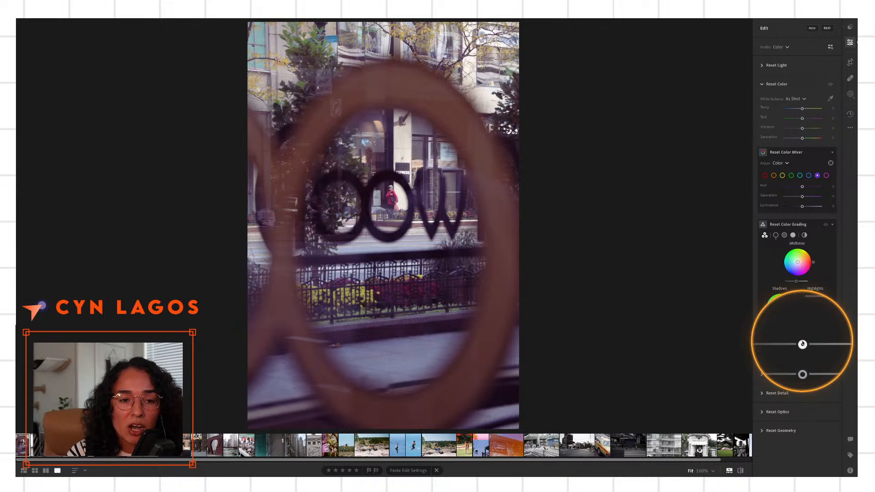
pyautogui.moveTo(802, 343)
pyautogui.mouseDown()
pyautogui.moveTo(793, 343)
pyautogui.moveTo(819, 343)
pyautogui.moveTo(811, 343)
pyautogui.mouseUp()
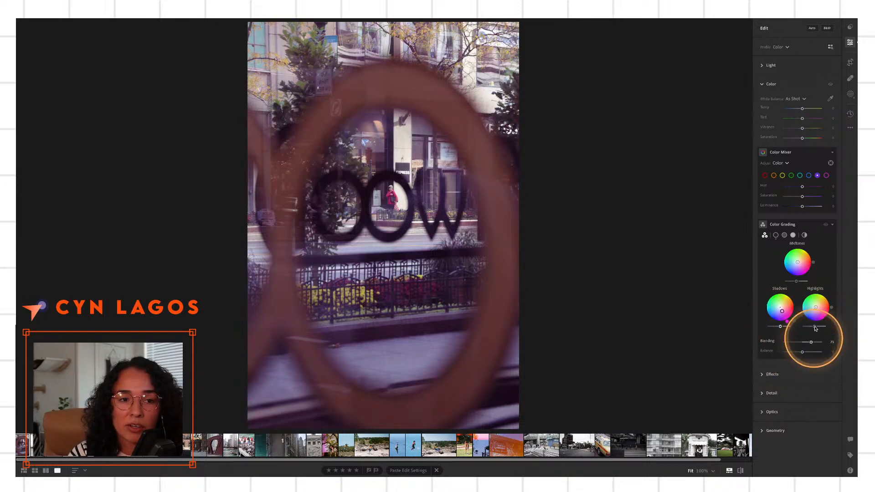
pyautogui.press('alt')
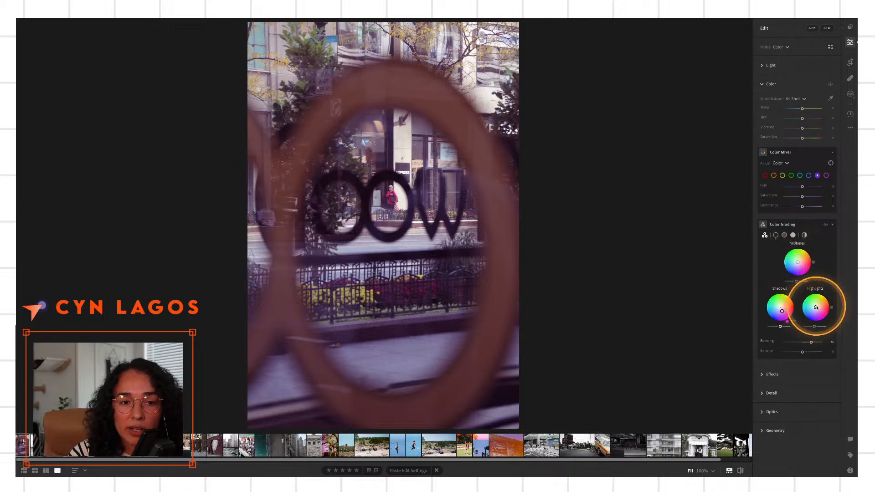
# Tint the window-lettering photo's highlights a warm yellow-orange with Color Grading, and compare the result with the original
pyautogui.click(816, 308)
pyautogui.moveTo(816, 307); pyautogui.dragTo(818, 307)
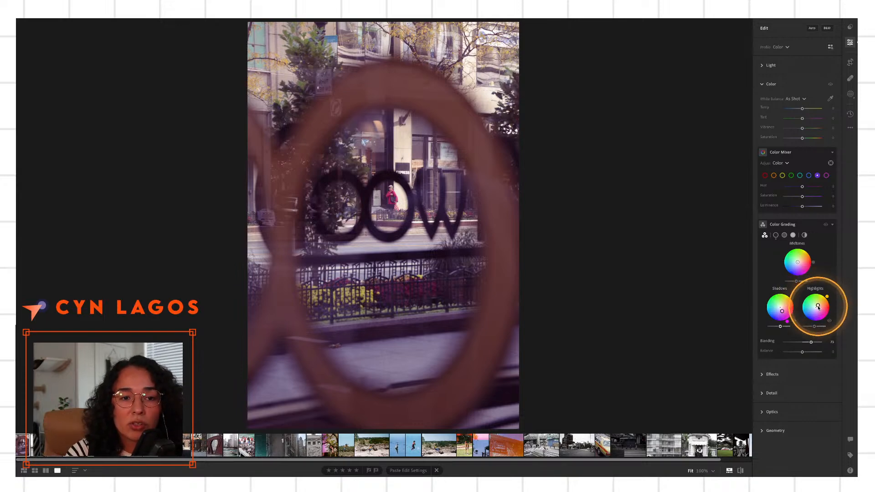
pyautogui.moveTo(818, 304); pyautogui.dragTo(819, 306)
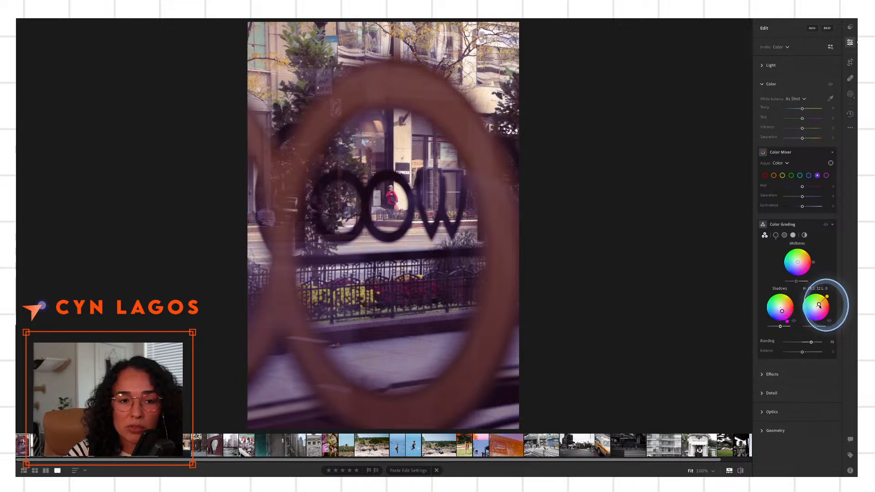
pyautogui.click(827, 297)
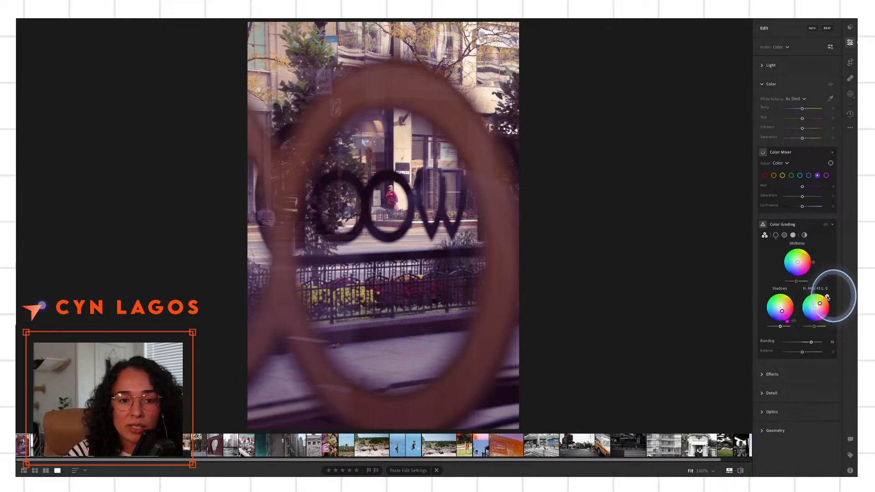
pyautogui.moveTo(827, 296); pyautogui.dragTo(819, 305)
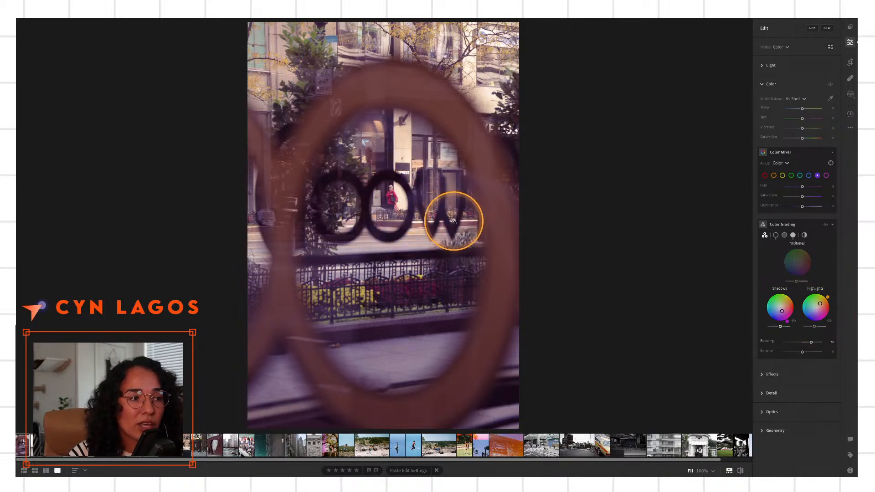
pyautogui.press('\\')
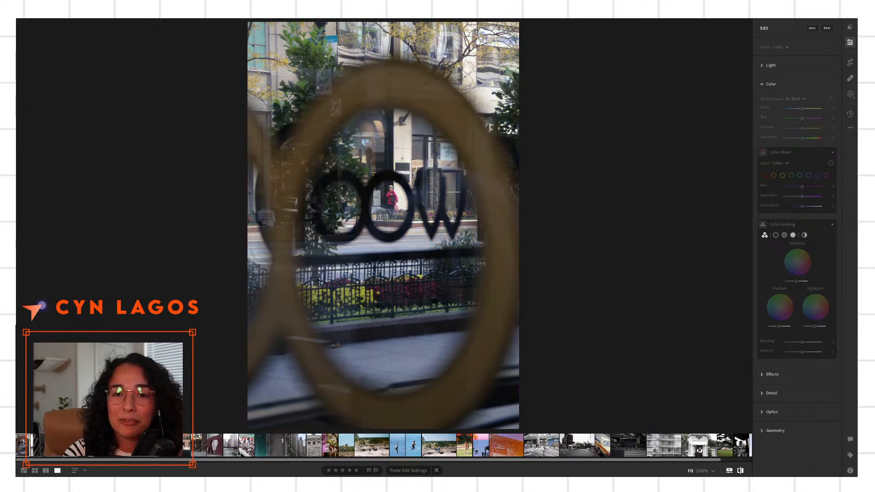
pyautogui.press('\\')
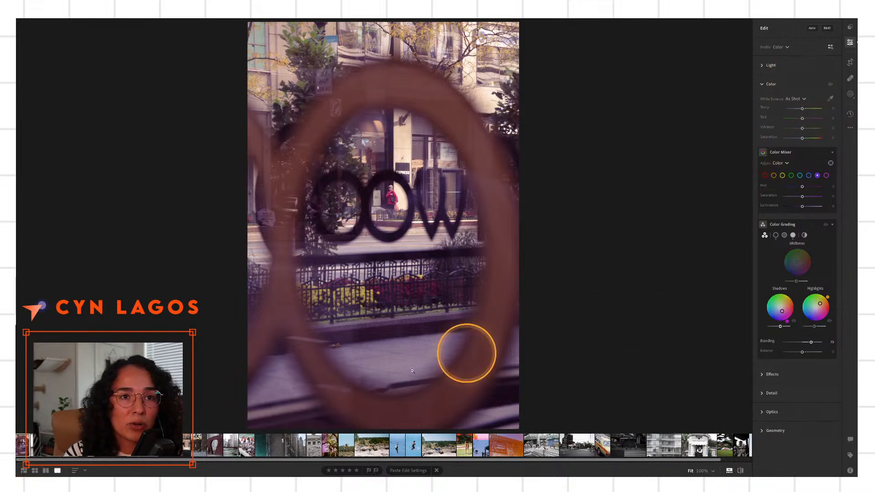
# Open the photo of the cyclist and draw a large radial gradient mask centred on the rider's upper body
pyautogui.click(37, 444)
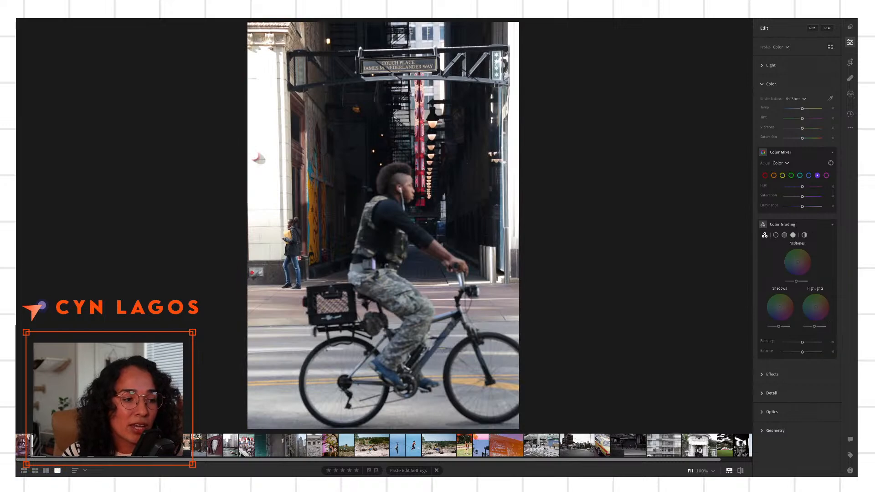
pyautogui.press('XF86AudioRaiseVolume')
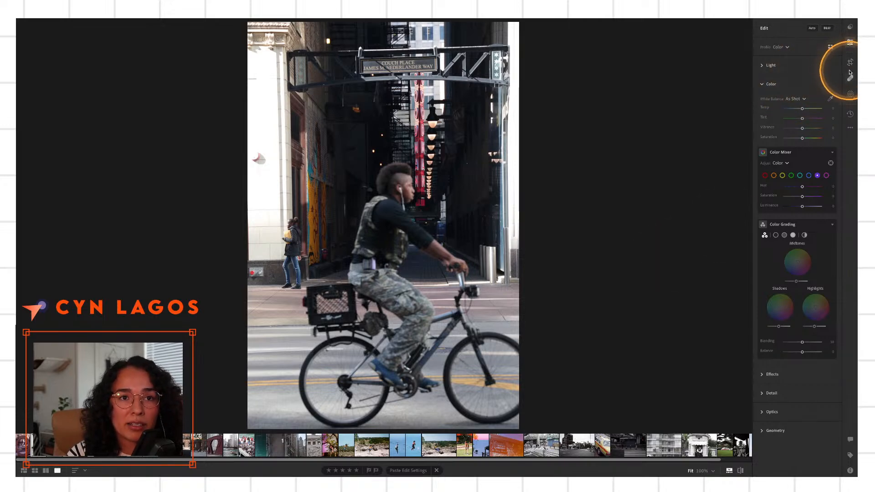
pyautogui.click(851, 94)
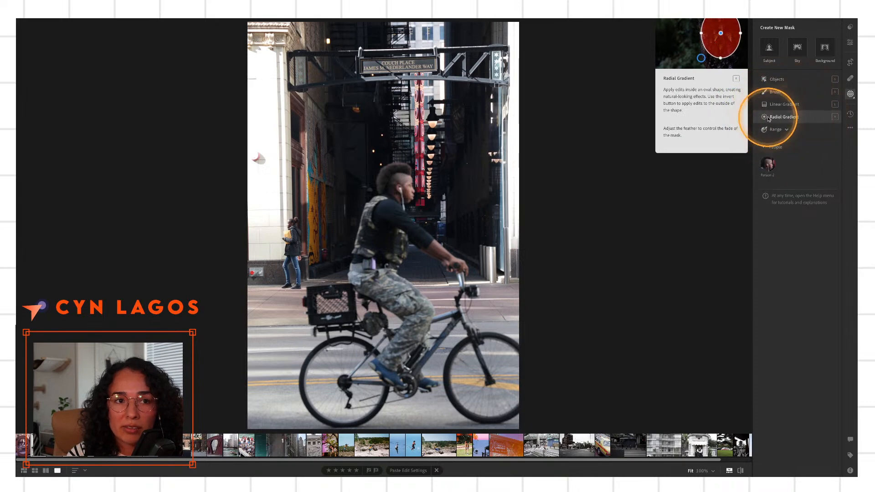
pyautogui.click(781, 118)
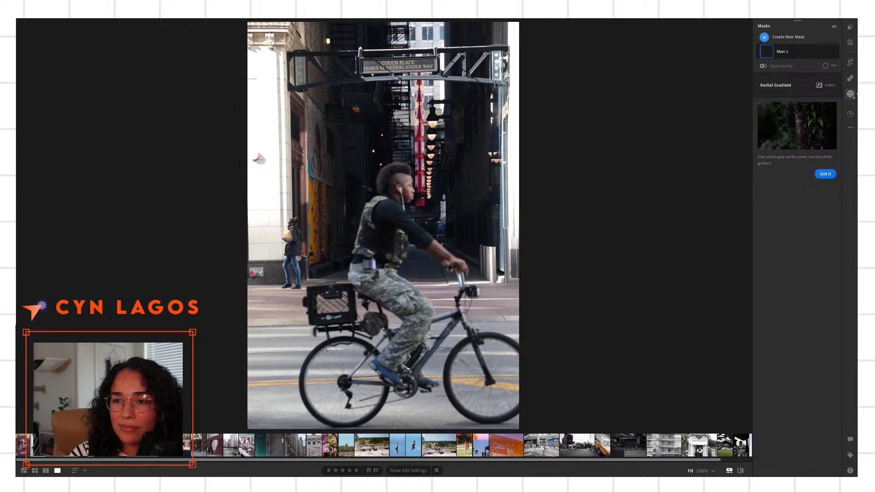
pyautogui.click(764, 38)
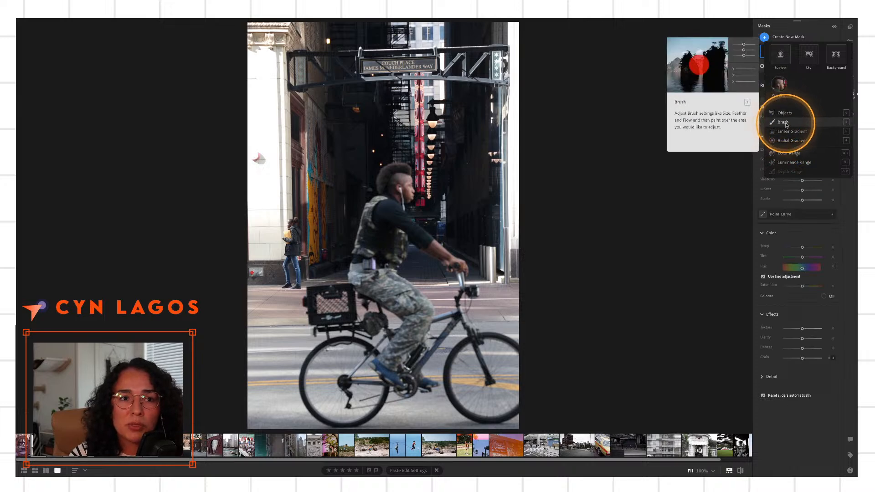
pyautogui.moveTo(787, 133)
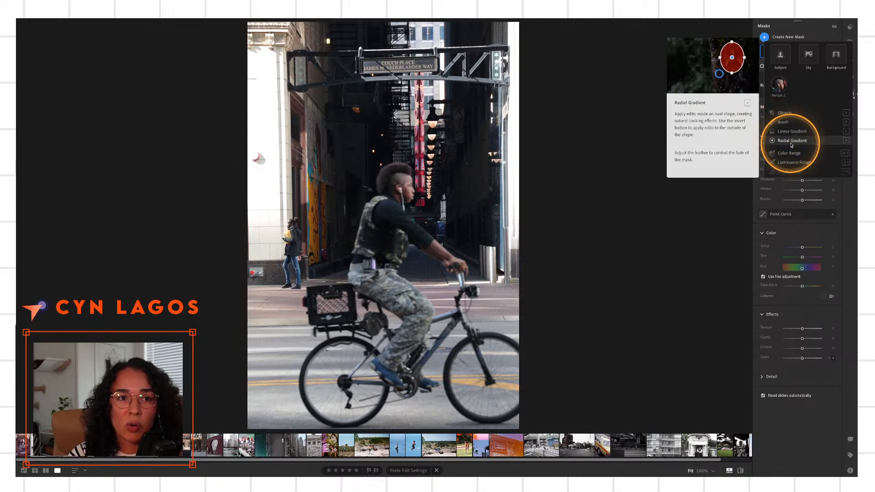
pyautogui.click(791, 142)
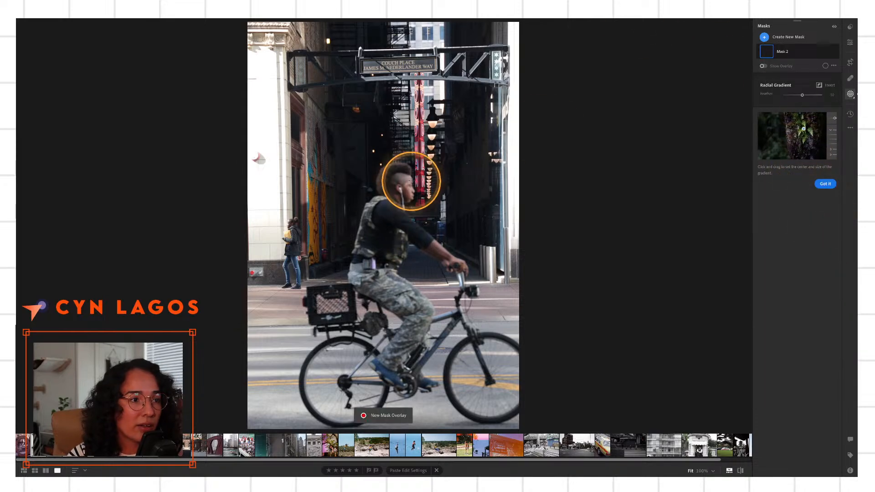
pyautogui.moveTo(392, 211); pyautogui.dragTo(510, 90)
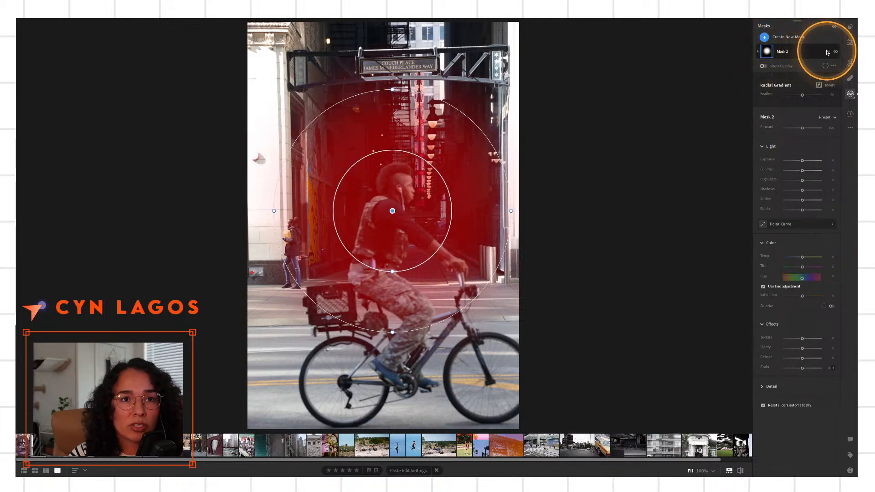
# Invert the radial gradient mask, then enlarge and reposition its ellipse around the rider and the pedestrian behind him
pyautogui.click(828, 51)
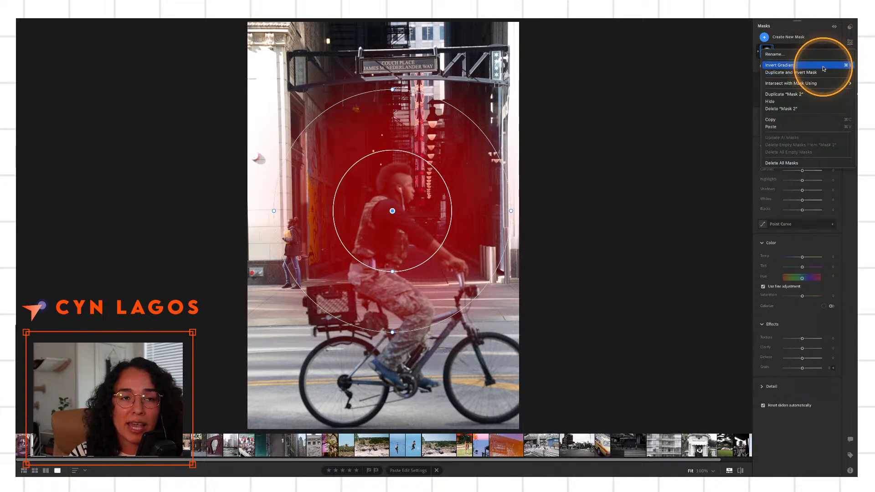
pyautogui.click(824, 69)
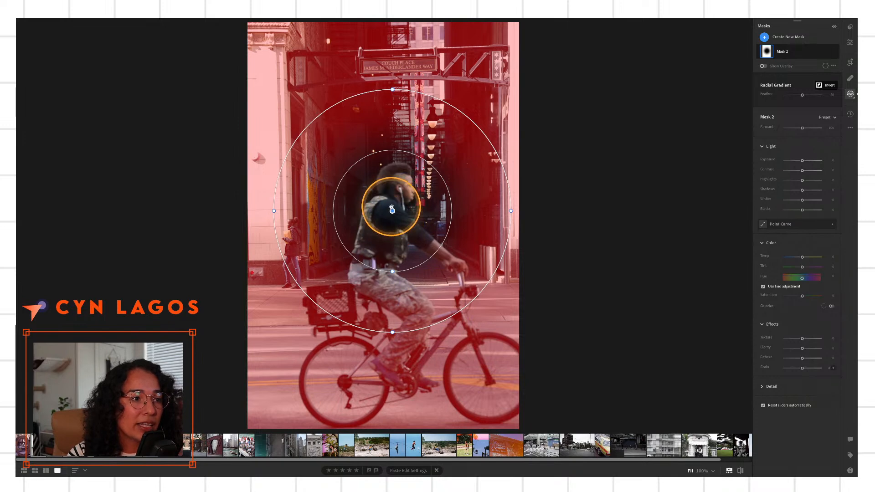
pyautogui.moveTo(393, 90); pyautogui.dragTo(437, 58)
pyautogui.moveTo(395, 195); pyautogui.dragTo(324, 229)
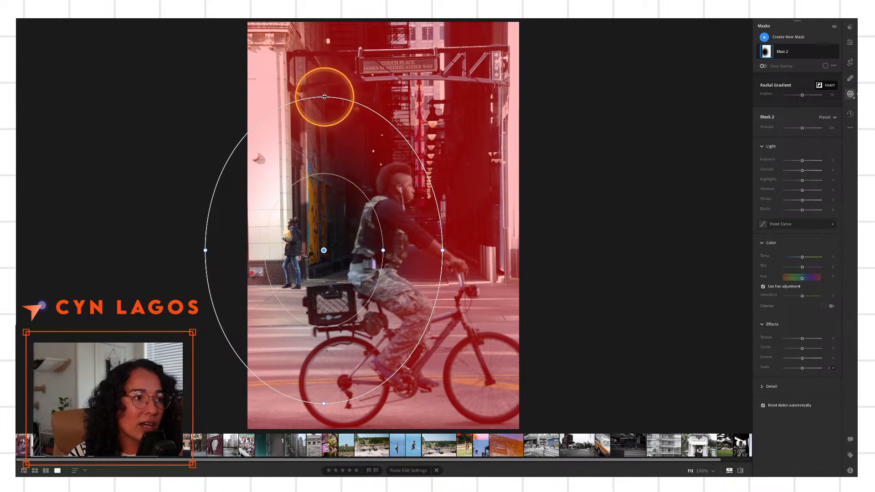
pyautogui.moveTo(324, 97); pyautogui.dragTo(342, 92)
pyautogui.moveTo(443, 251); pyautogui.dragTo(499, 246)
pyautogui.moveTo(342, 234); pyautogui.dragTo(365, 238)
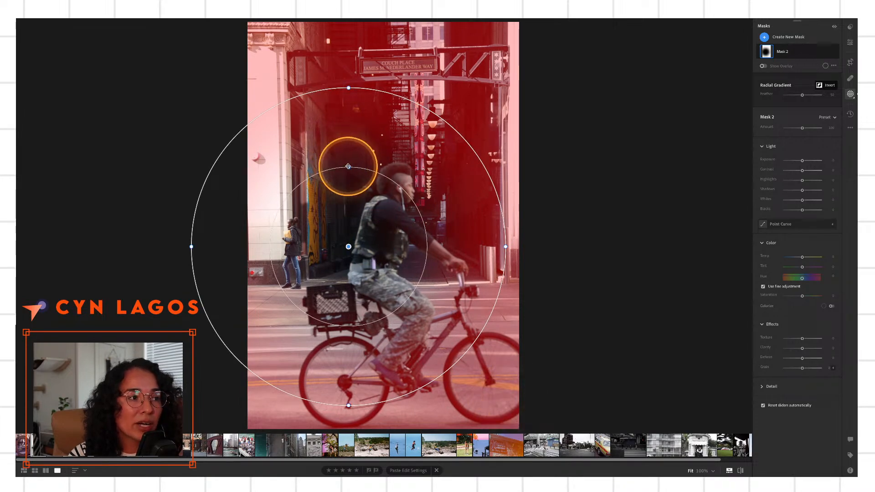
# Reduce the radial mask's feather by enlarging its inner ellipse, and hide the red mask overlay
pyautogui.moveTo(348, 168); pyautogui.dragTo(349, 149)
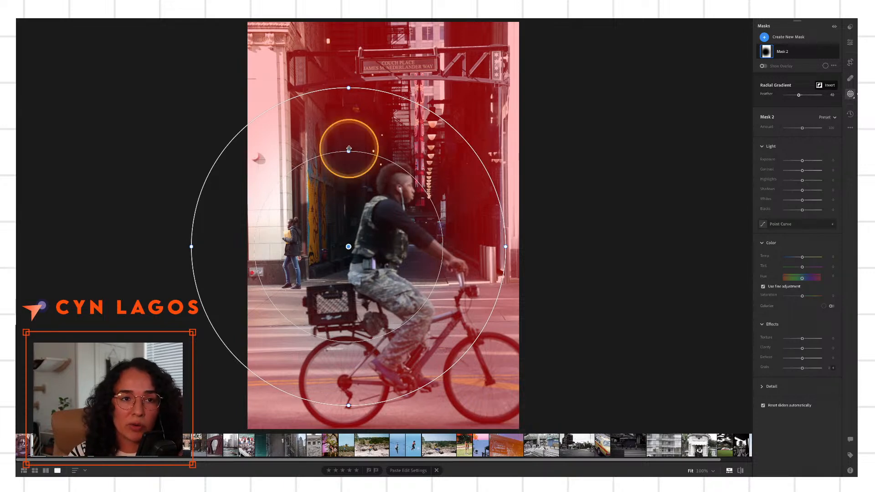
pyautogui.press('o')
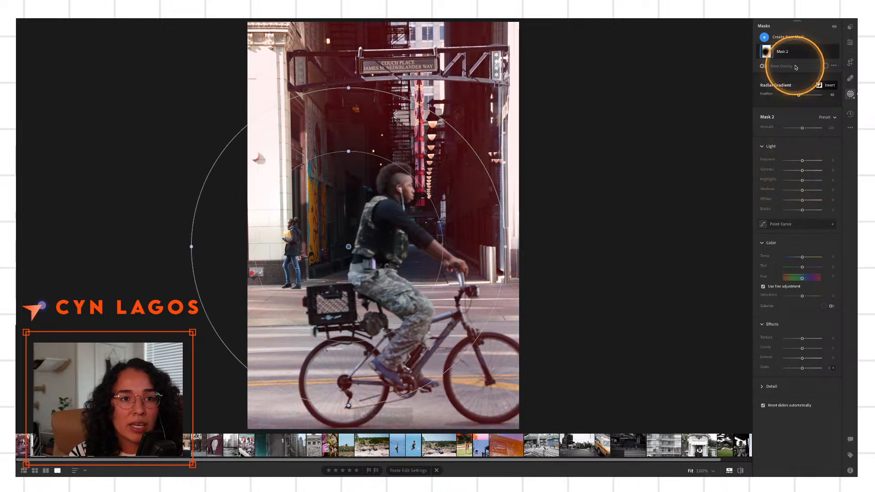
pyautogui.click(795, 68)
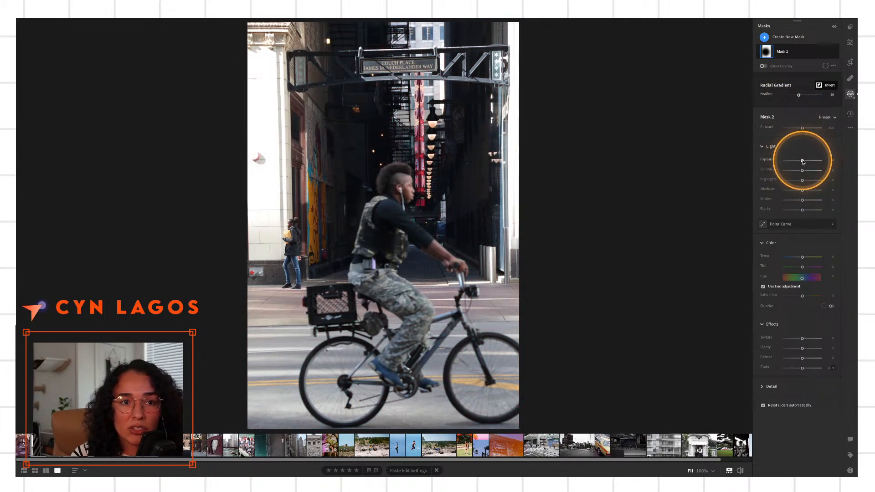
# Try darkening the area around the cyclist with a strongly lowered mask exposure, then undo it
pyautogui.moveTo(802, 162); pyautogui.dragTo(768, 161)
pyautogui.press('alt')
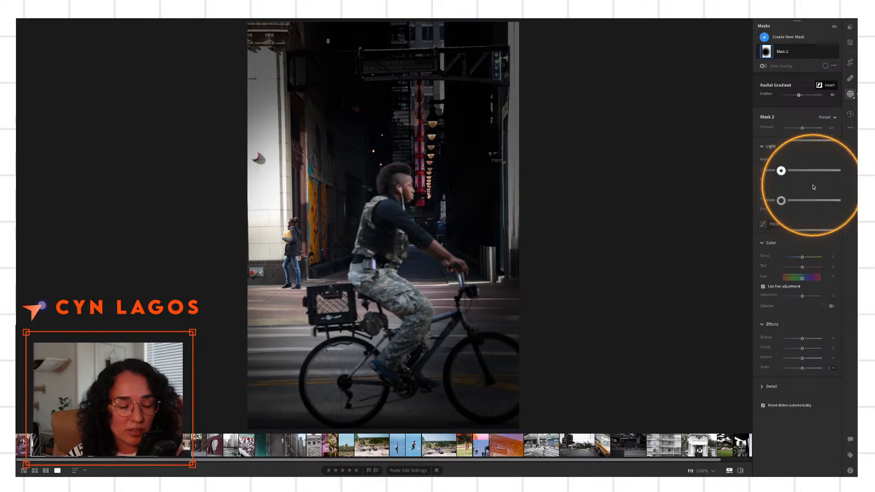
pyautogui.hotkey('ctrl', 'z')
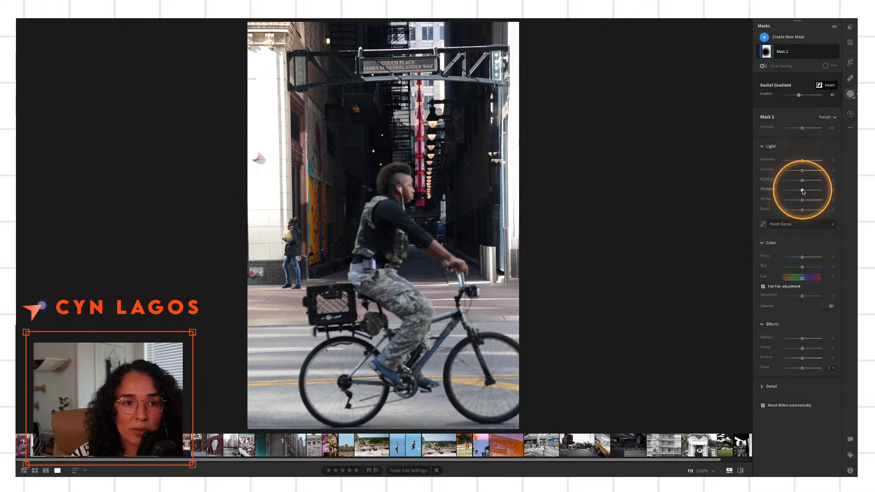
# Darken the masked surroundings with highlights at -100, shadows at -27 and a lower exposure, and colorize them reddish-orange
pyautogui.moveTo(800, 181)
pyautogui.mouseDown()
pyautogui.moveTo(783, 181)
pyautogui.moveTo(799, 191)
pyautogui.mouseUp()
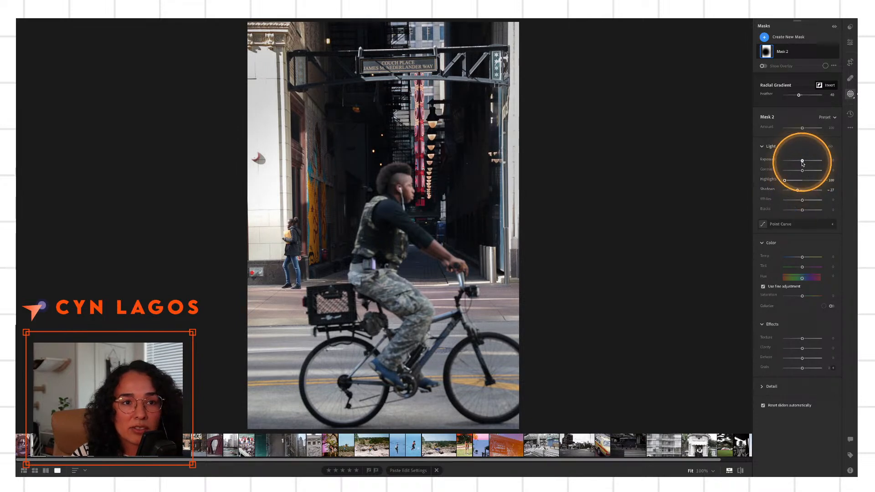
pyautogui.moveTo(804, 164); pyautogui.dragTo(797, 164)
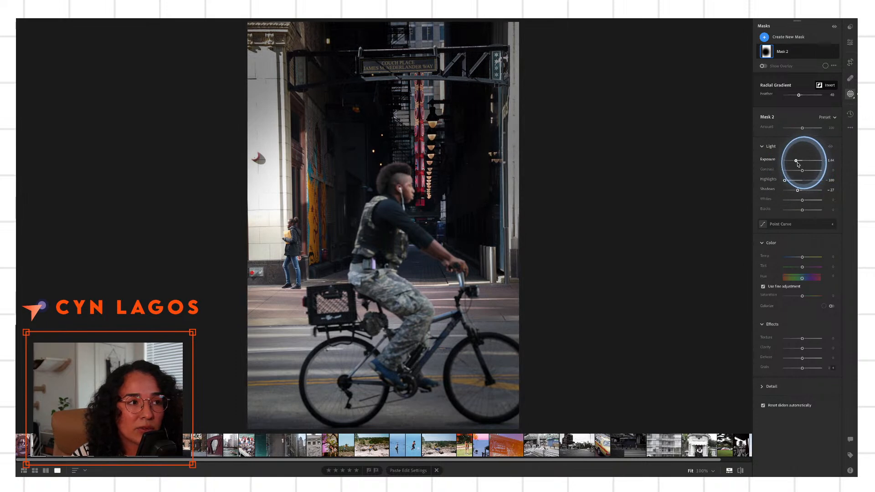
pyautogui.click(828, 305)
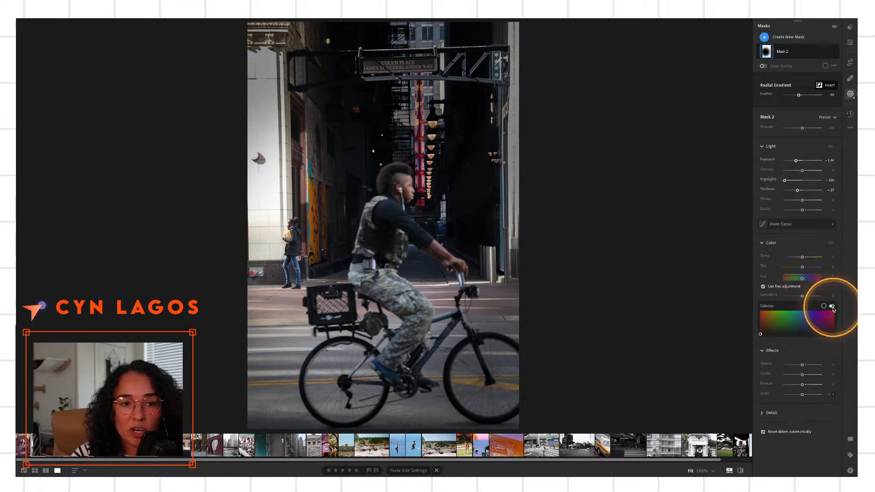
pyautogui.moveTo(768, 326); pyautogui.dragTo(763, 319)
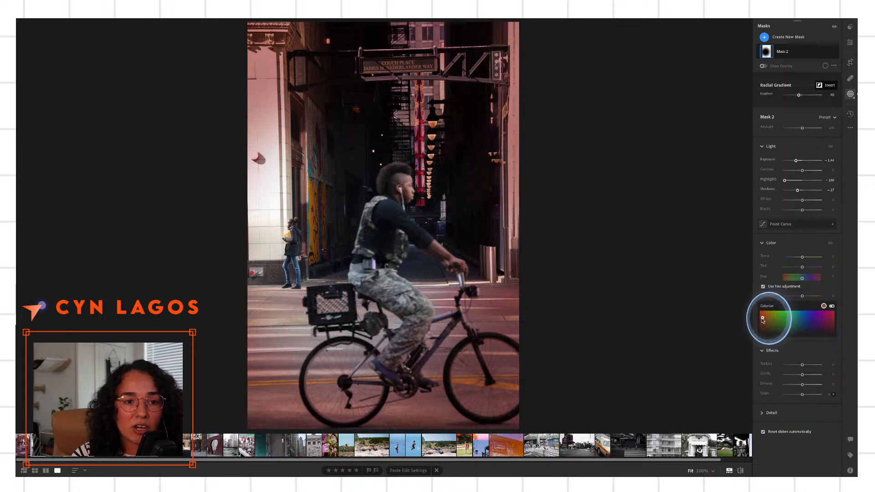
# Change the mask's colorize tint from reddish-orange to a muted blue for the area surrounding the cyclist
pyautogui.moveTo(763, 318); pyautogui.dragTo(802, 322)
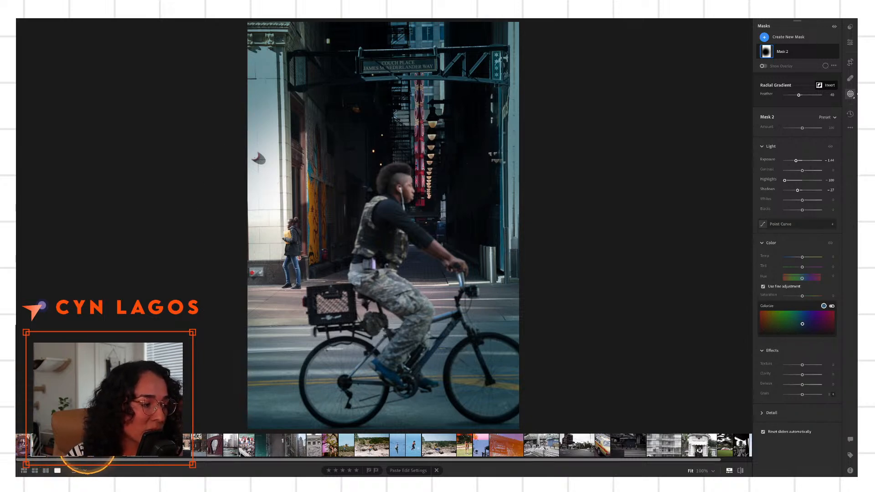
# Look through the slackline photos to examine their colors, and return to the photo of the man in the blue cap
pyautogui.click(88, 447)
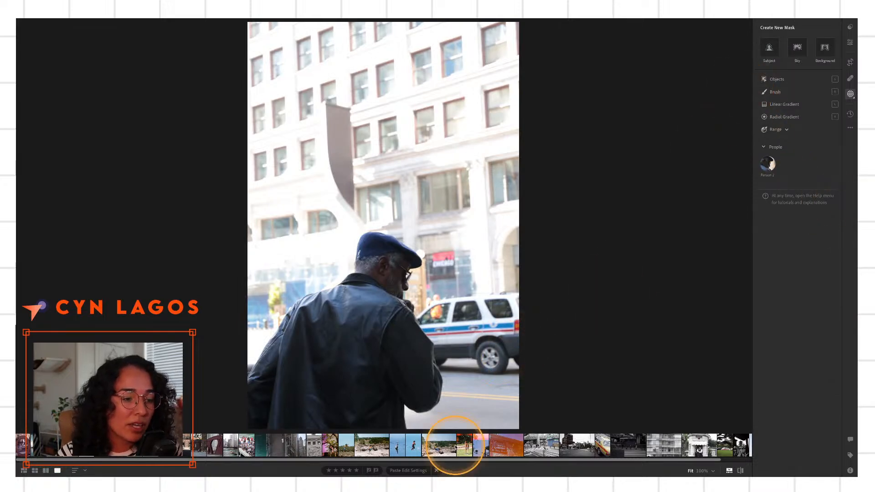
pyautogui.click(377, 445)
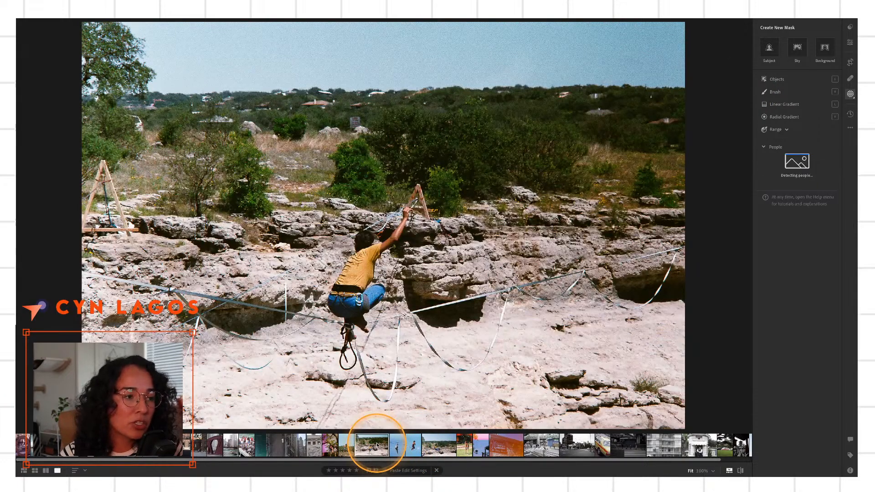
pyautogui.click(346, 445)
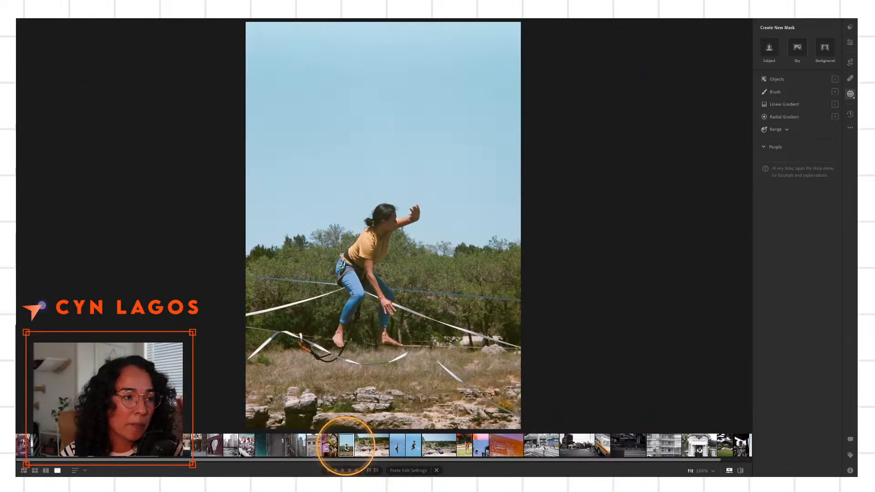
pyautogui.click(373, 447)
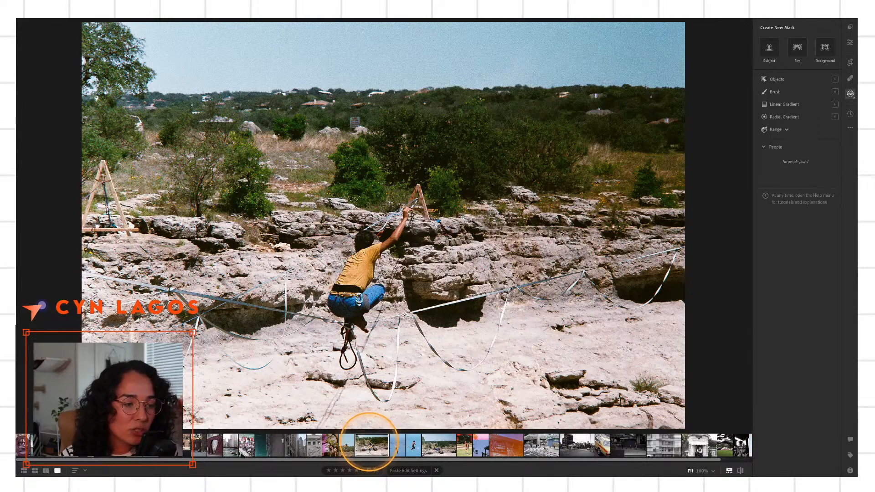
pyautogui.click(413, 446)
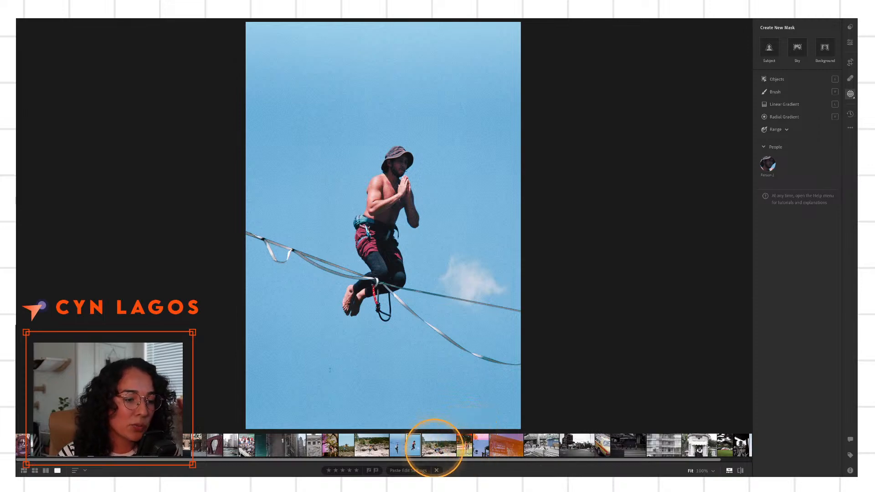
pyautogui.click(435, 448)
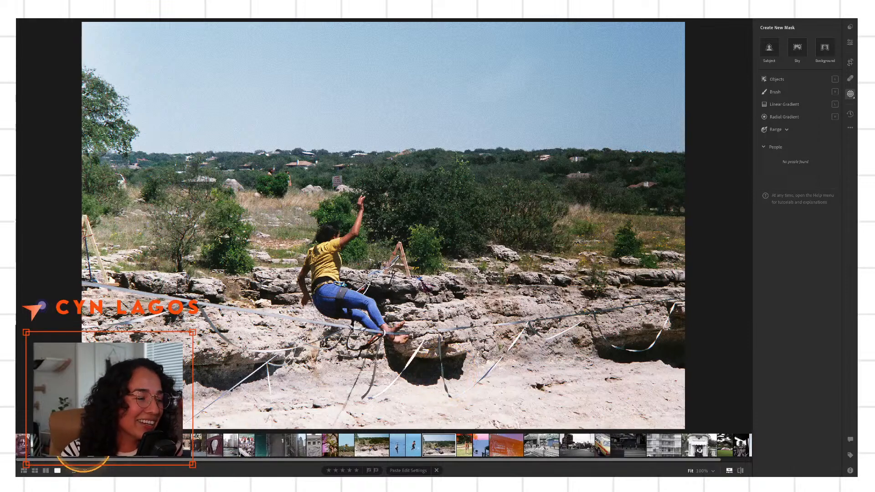
pyautogui.click(86, 451)
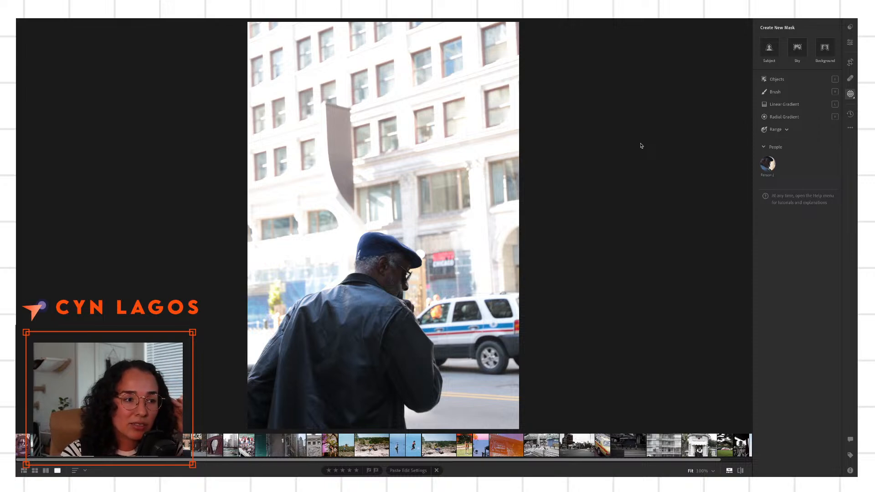
pyautogui.click(641, 146)
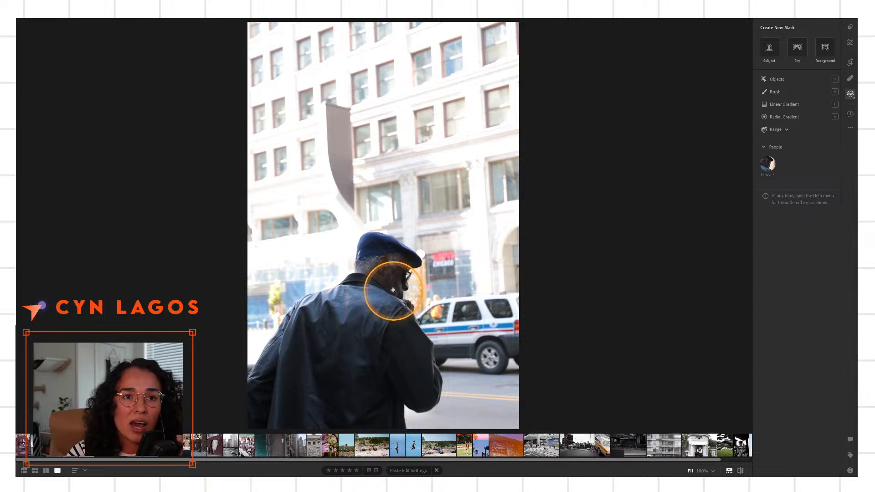
# Crop the photo tighter around the man, trimming its upper and right edges at the original aspect ratio
pyautogui.click(850, 61)
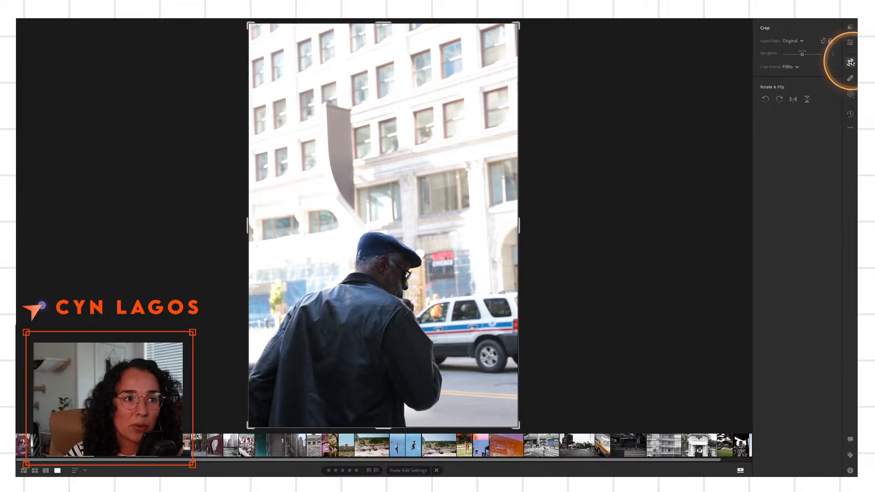
pyautogui.moveTo(530, 31); pyautogui.dragTo(517, 40)
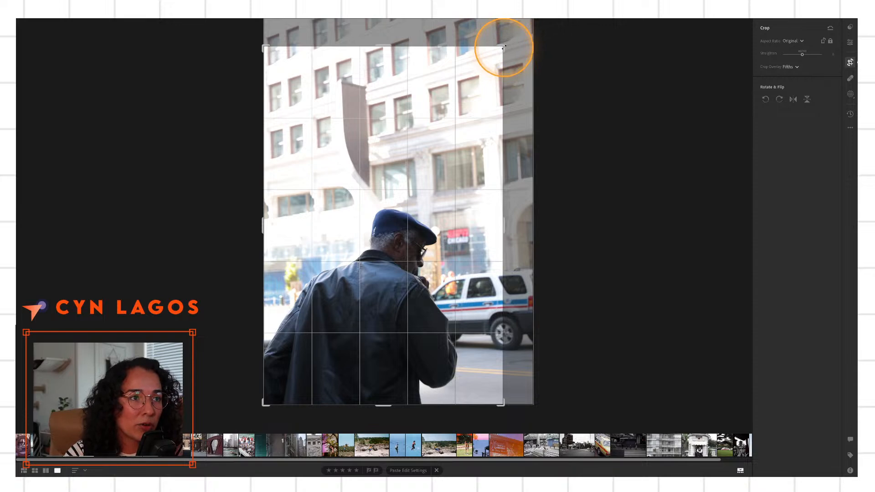
pyautogui.moveTo(504, 47); pyautogui.dragTo(507, 44)
pyautogui.press('Return')
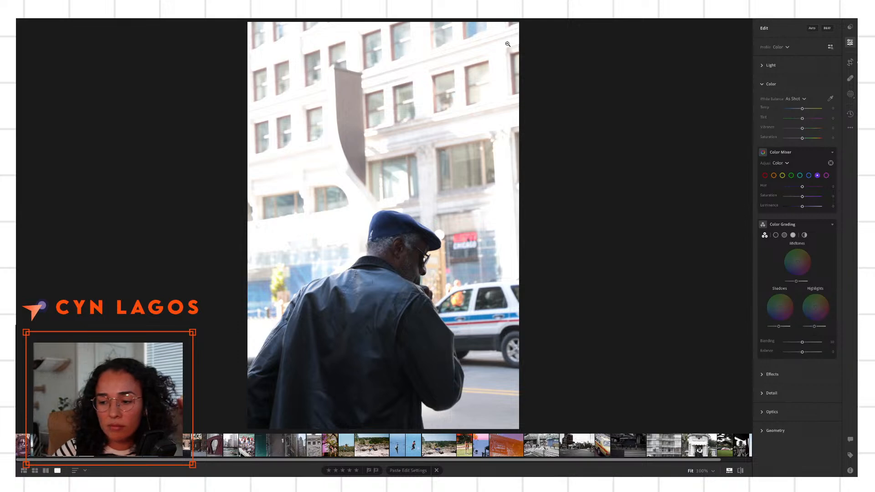
pyautogui.click(507, 44)
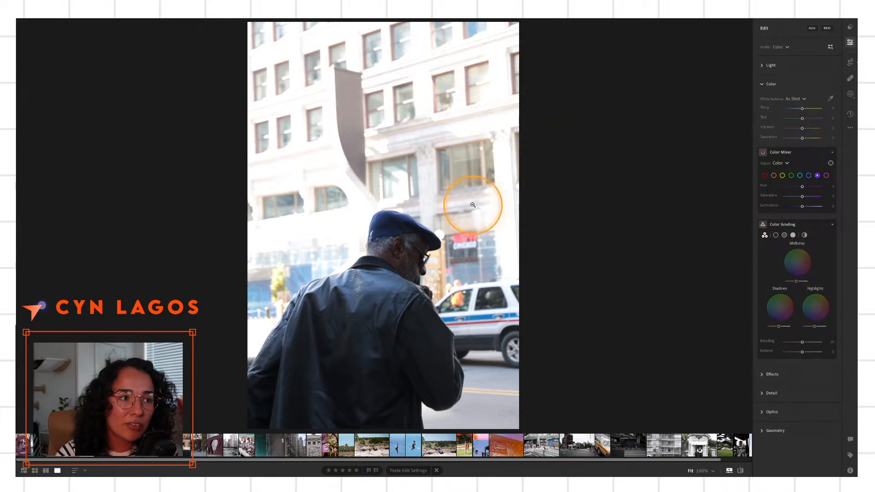
# Tint the highlights teal-green with Color Grading, after trying a warm orange and a cyan
pyautogui.moveTo(814, 306); pyautogui.dragTo(823, 301)
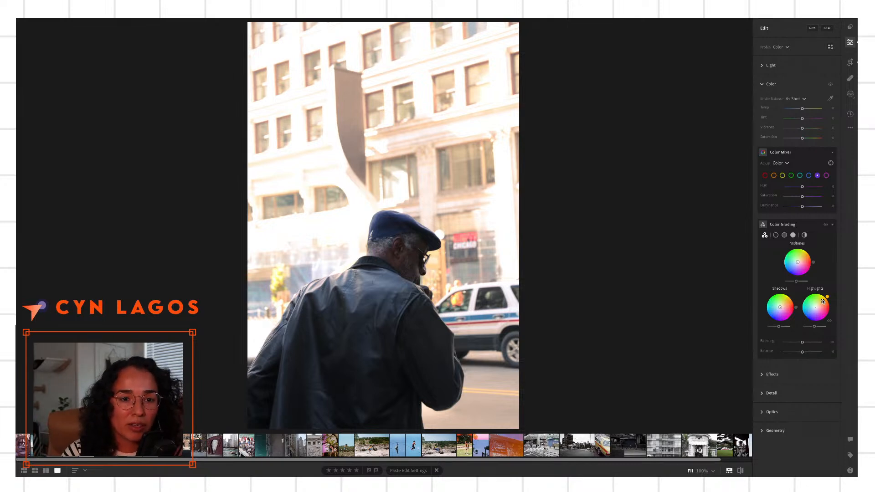
pyautogui.click(822, 300)
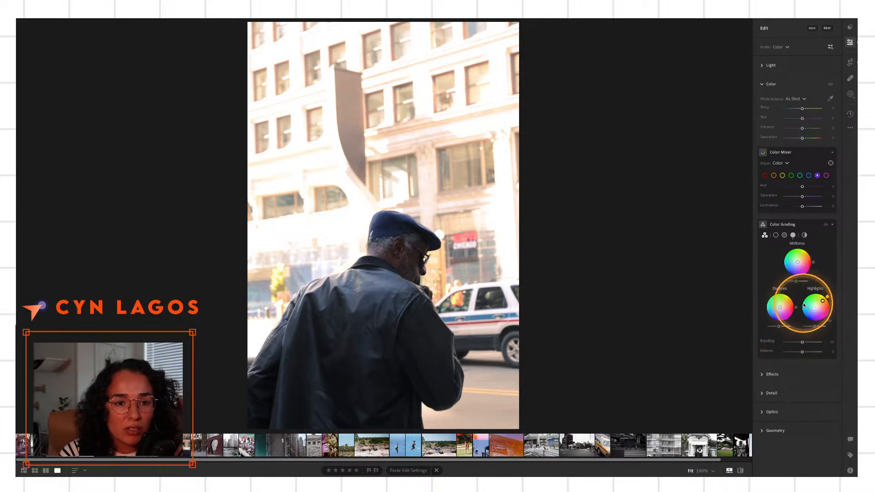
pyautogui.moveTo(834, 302); pyautogui.dragTo(796, 309)
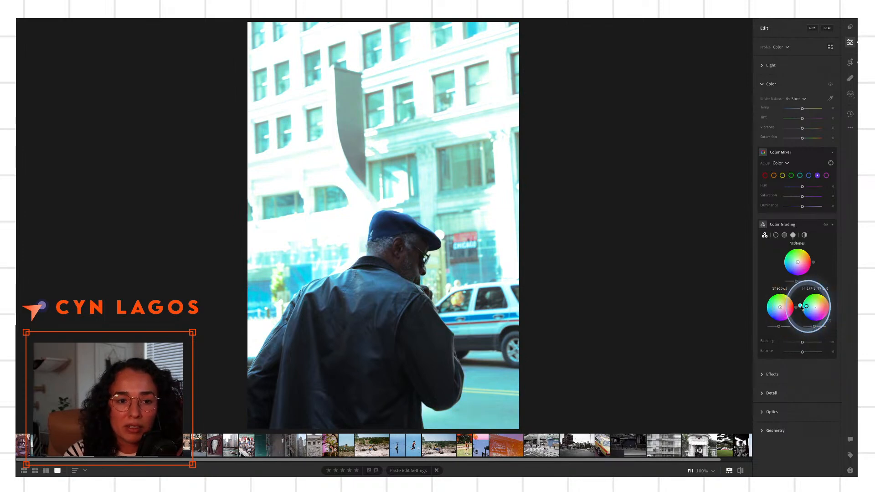
pyautogui.moveTo(802, 311); pyautogui.dragTo(806, 299)
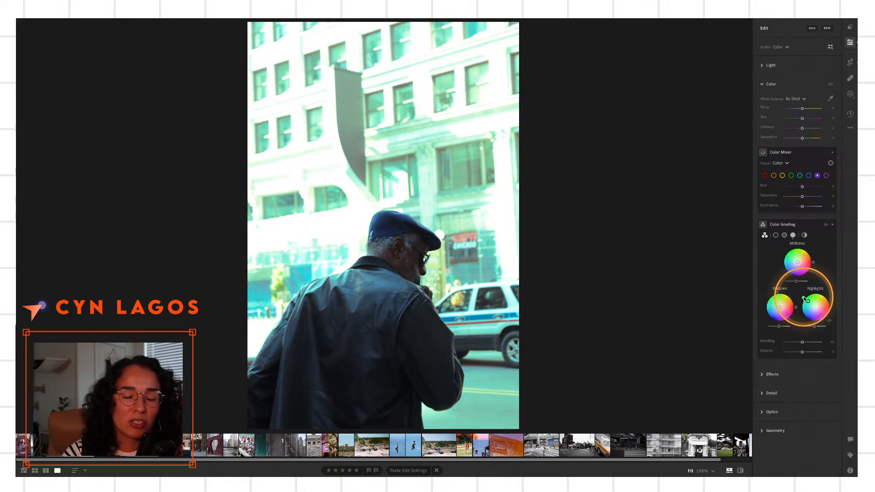
# Rotate the photo slightly and crop it even tighter around the man, and compare the result with the unedited version
pyautogui.click(850, 62)
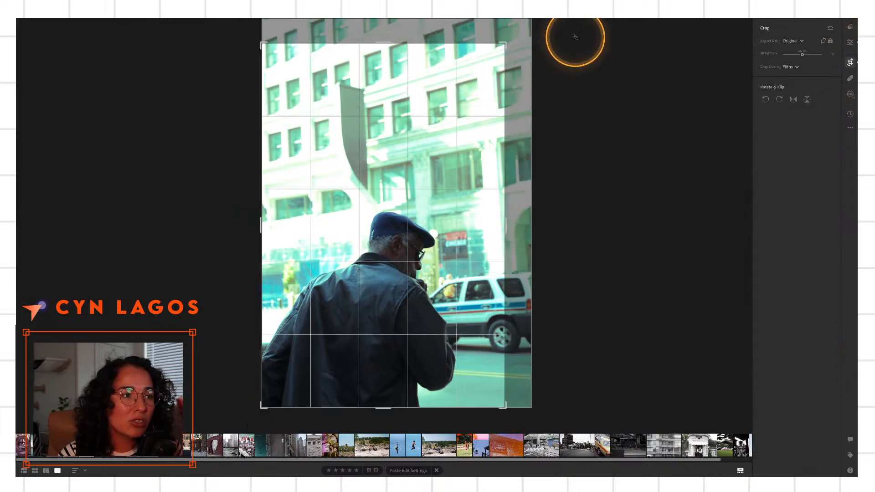
pyautogui.moveTo(575, 37); pyautogui.dragTo(581, 40)
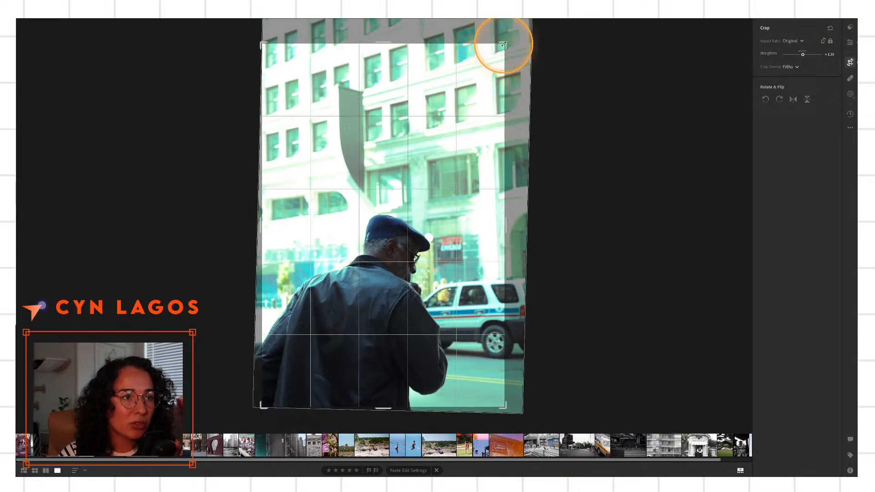
pyautogui.moveTo(503, 44); pyautogui.dragTo(500, 41)
pyautogui.press('e')
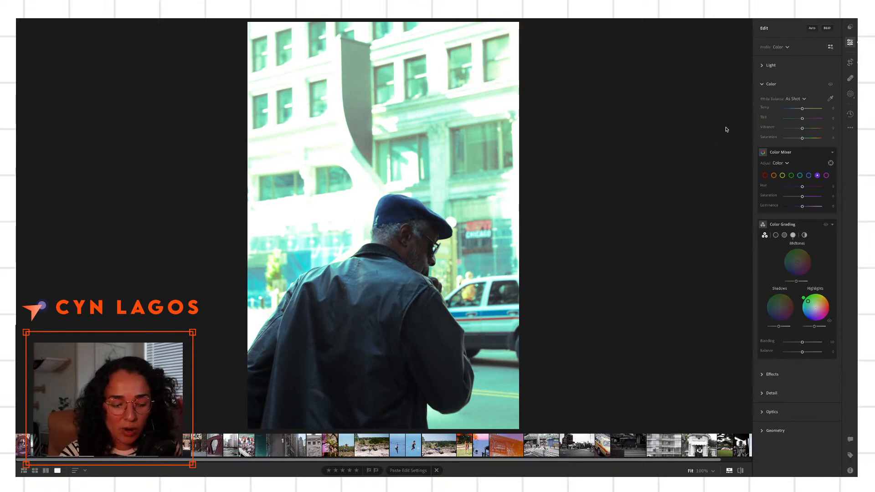
pyautogui.press('\\')
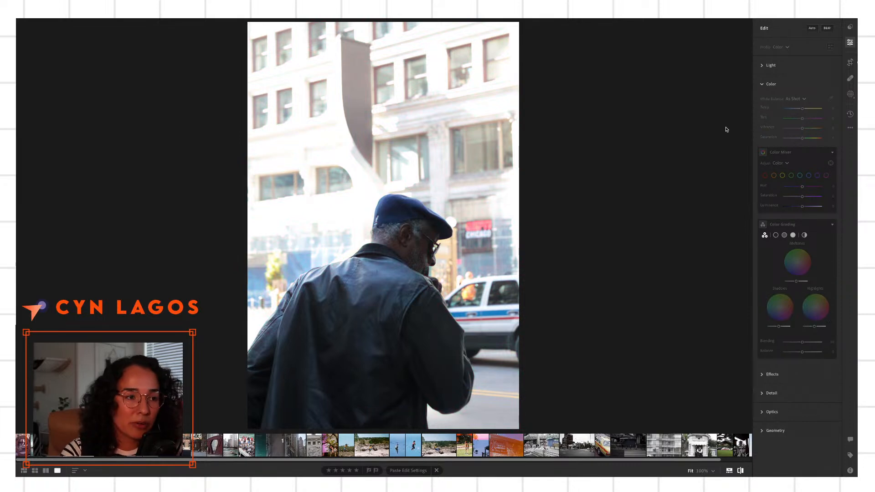
pyautogui.press('\\')
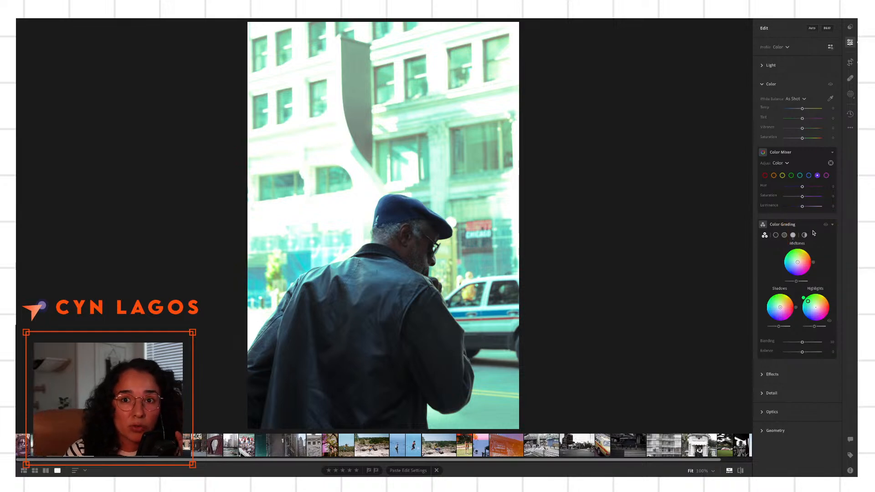
# Tint the midtones a soft orange with Color Grading, and compare the photo with its unedited version
pyautogui.click(798, 263)
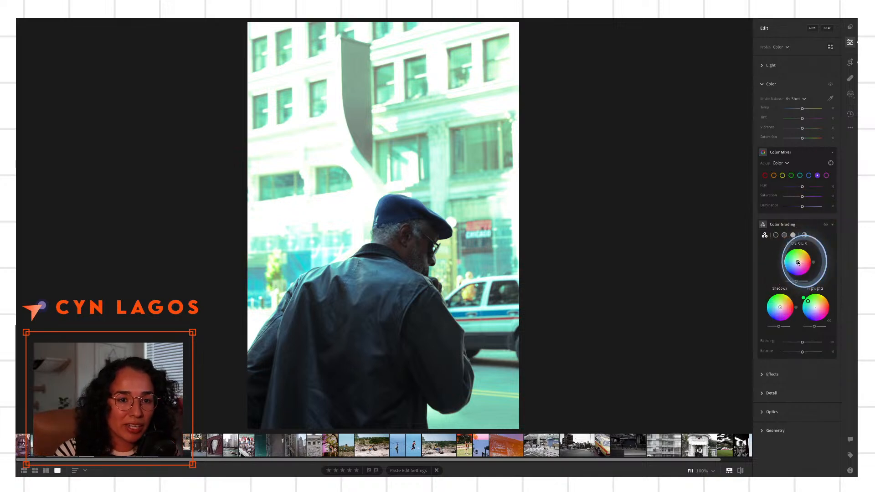
pyautogui.moveTo(797, 263); pyautogui.dragTo(804, 265)
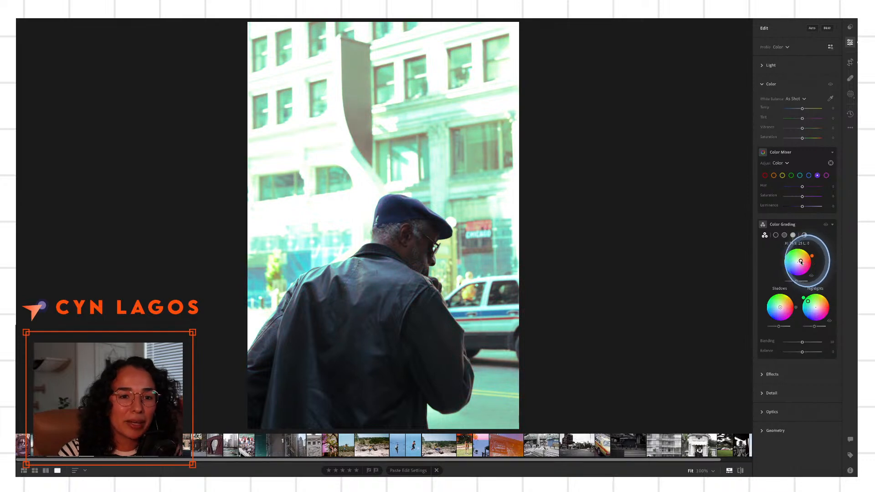
pyautogui.moveTo(804, 261); pyautogui.dragTo(803, 260)
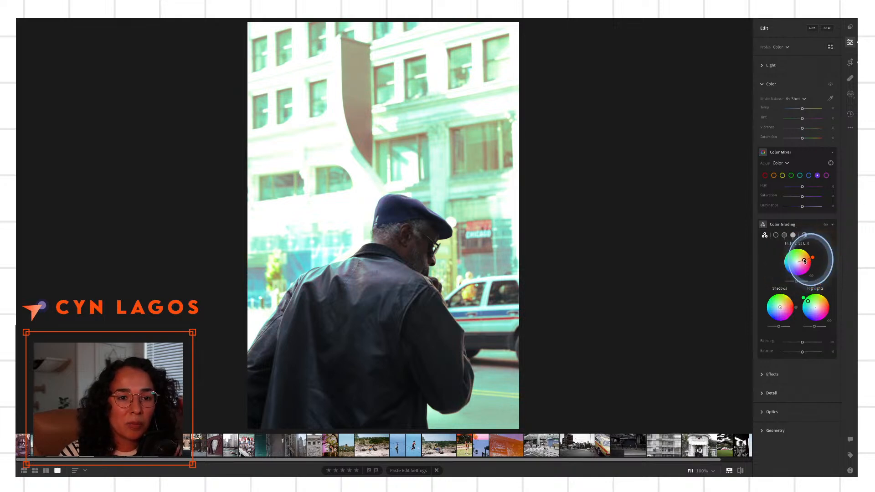
pyautogui.moveTo(804, 260); pyautogui.dragTo(804, 259)
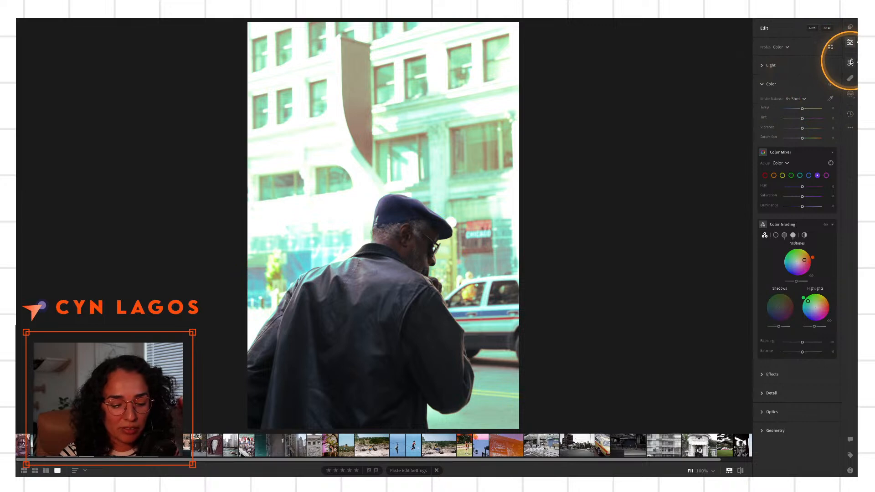
pyautogui.press('\\')
pyautogui.press('\\')
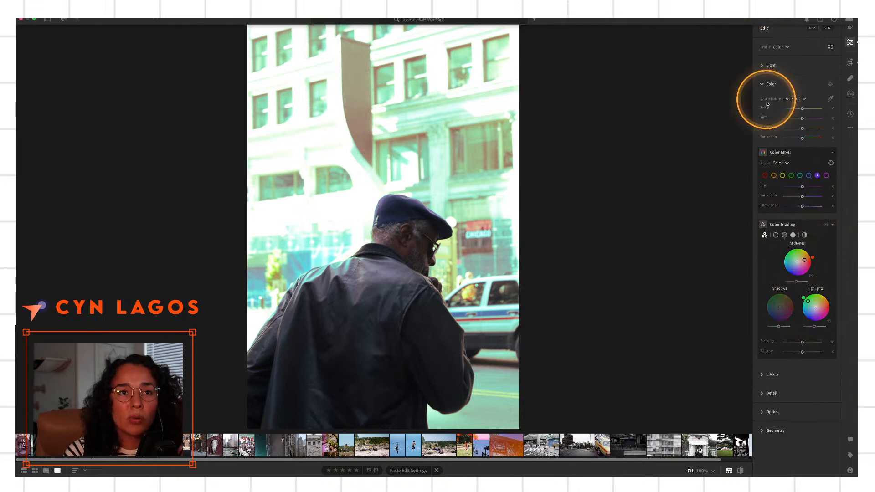
# Tint the shadows purple with Color Grading, and check the graded photo against the original
pyautogui.moveTo(779, 308); pyautogui.dragTo(780, 309)
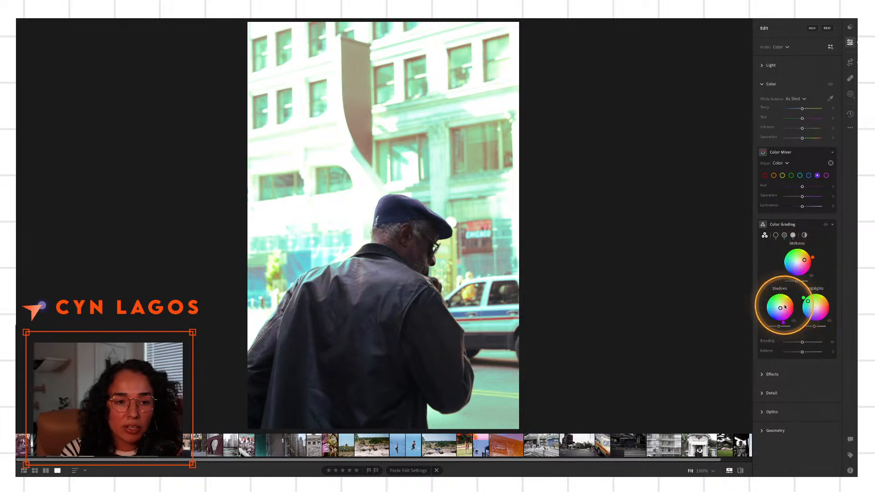
pyautogui.moveTo(780, 309); pyautogui.dragTo(782, 317)
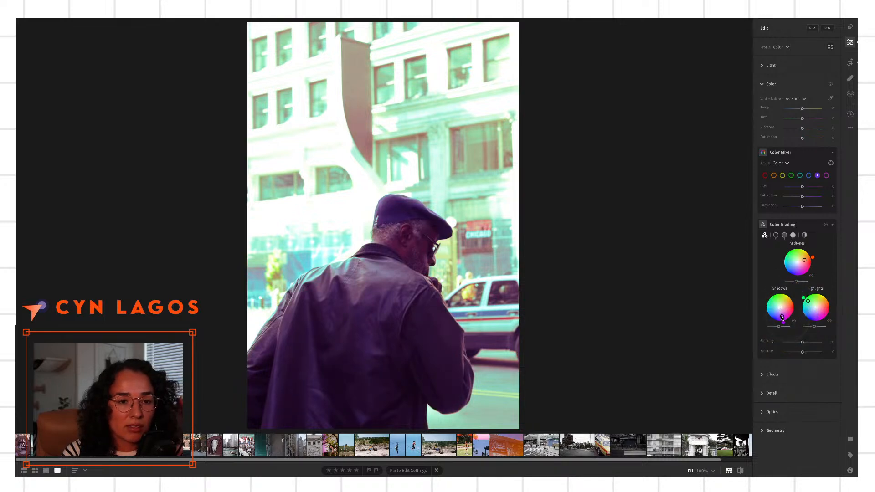
pyautogui.press('\\')
pyautogui.press('\\')
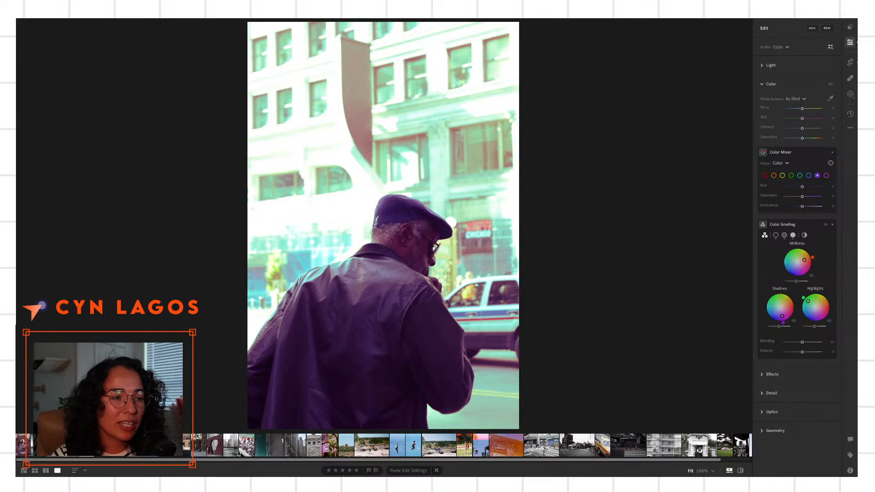
# Lower Dehaze moderately below zero in the Effects settings to give the photo a soft, faded look
pyautogui.click(762, 375)
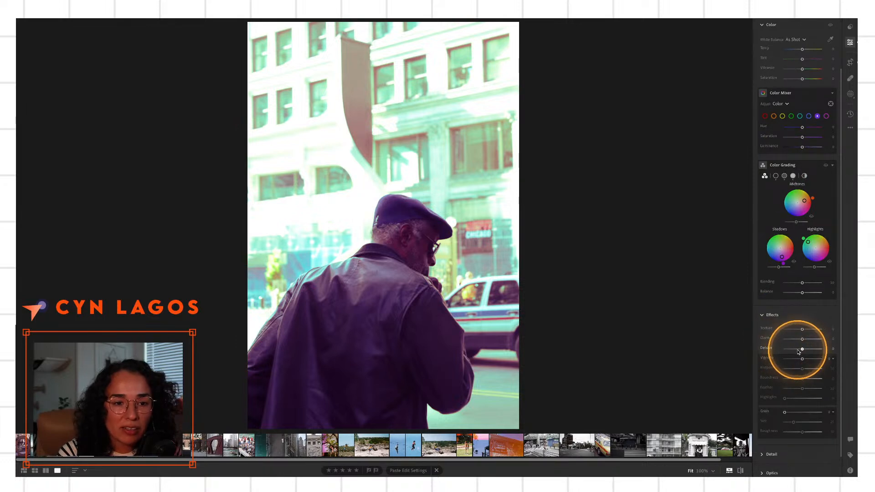
pyautogui.moveTo(803, 349)
pyautogui.mouseDown()
pyautogui.moveTo(789, 350)
pyautogui.moveTo(795, 351)
pyautogui.mouseUp()
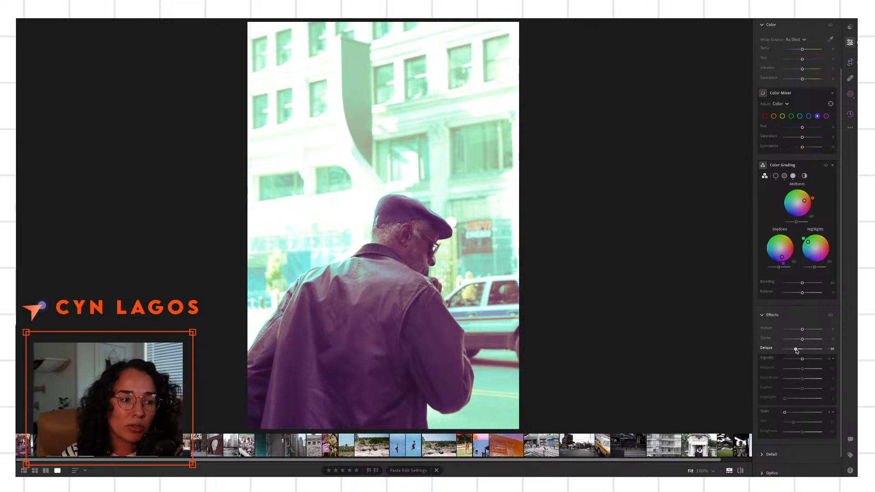
pyautogui.click(796, 349)
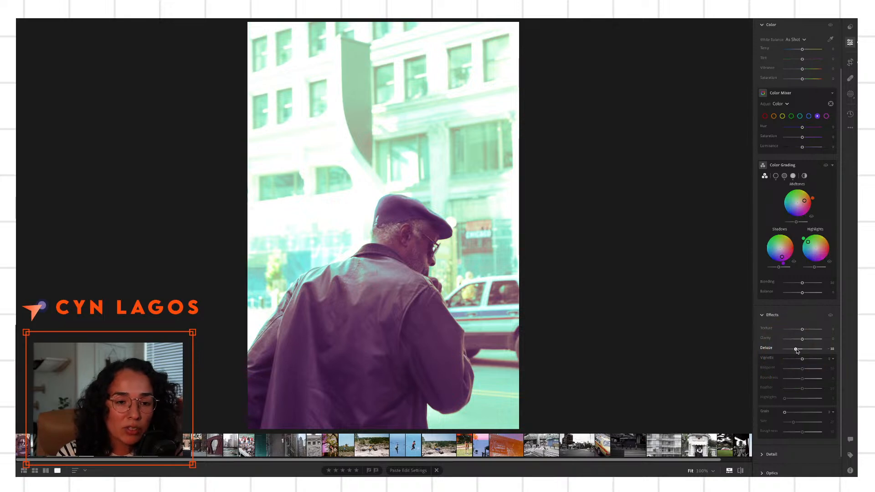
pyautogui.click(796, 350)
pyautogui.moveTo(796, 350); pyautogui.dragTo(798, 351)
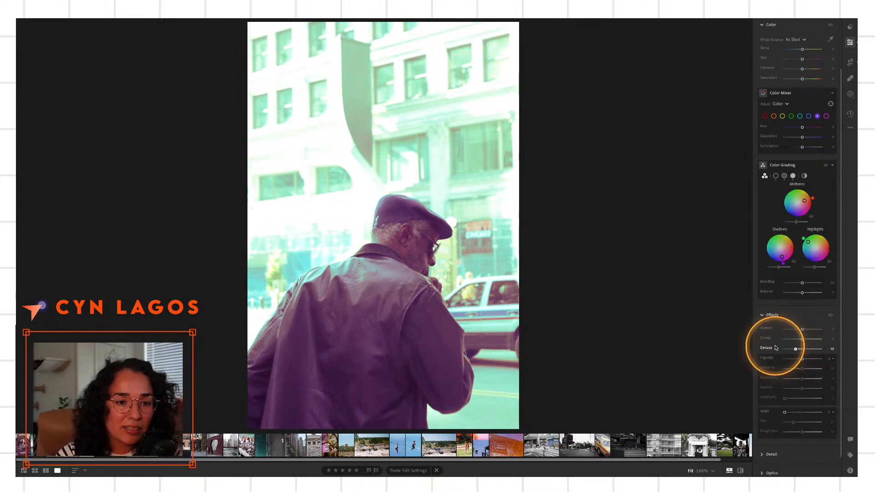
pyautogui.press('alt')
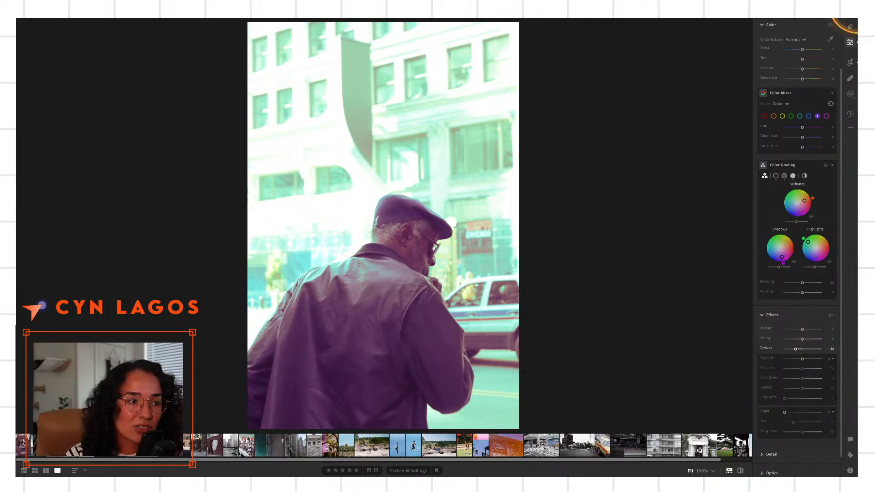
# Lower the Vignette setting moderately below zero in the Effects settings to darken the edges of the photo
pyautogui.click(768, 315)
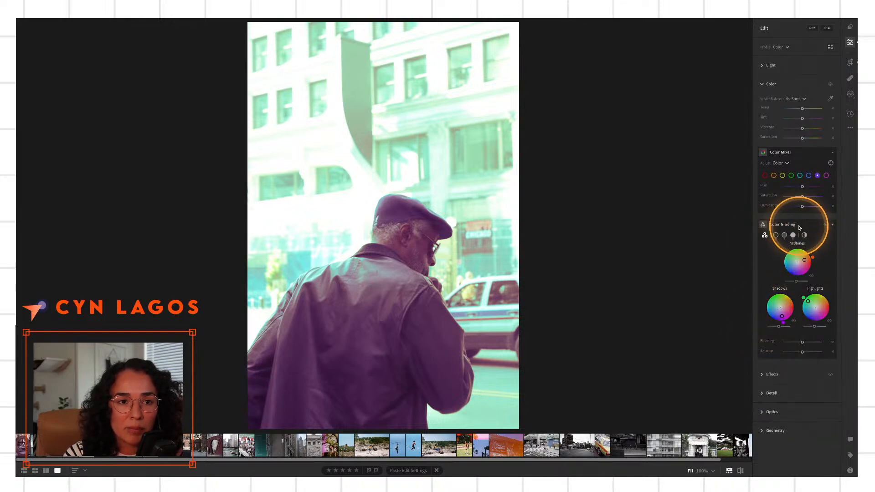
pyautogui.click(767, 394)
pyautogui.click(766, 394)
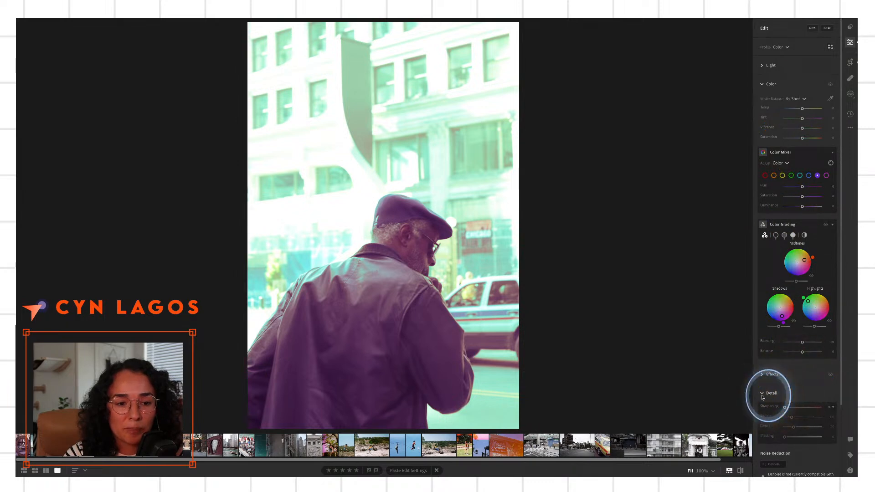
pyautogui.click(762, 375)
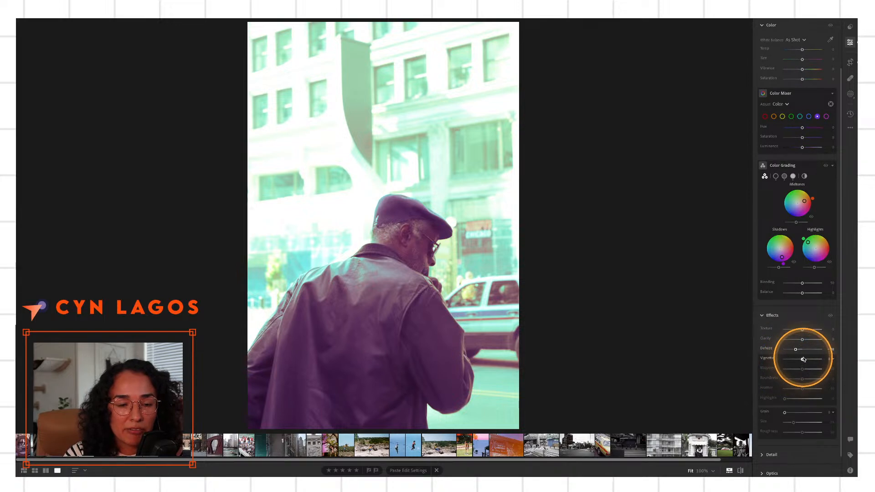
pyautogui.press('alt')
pyautogui.moveTo(804, 361)
pyautogui.mouseDown()
pyautogui.moveTo(784, 366)
pyautogui.moveTo(801, 361)
pyautogui.moveTo(794, 359)
pyautogui.mouseUp()
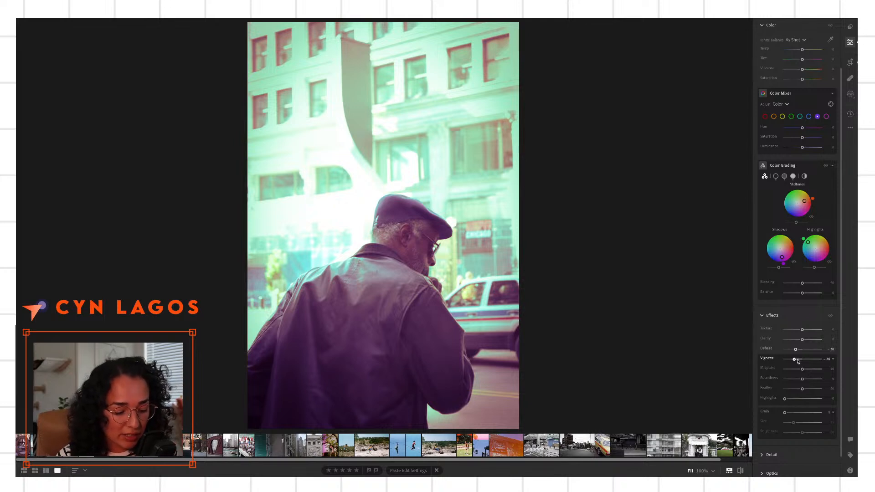
# View the graded photo full screen and compare it with the unedited original
pyautogui.press('f')
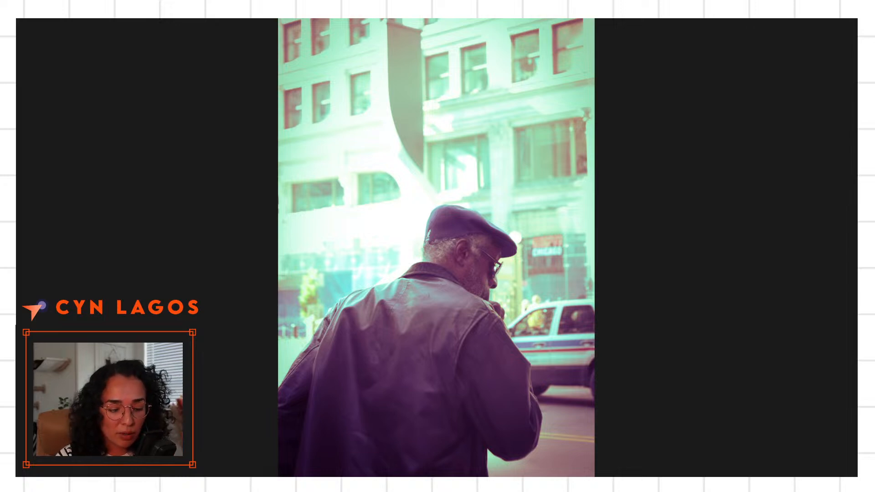
pyautogui.press('\\')
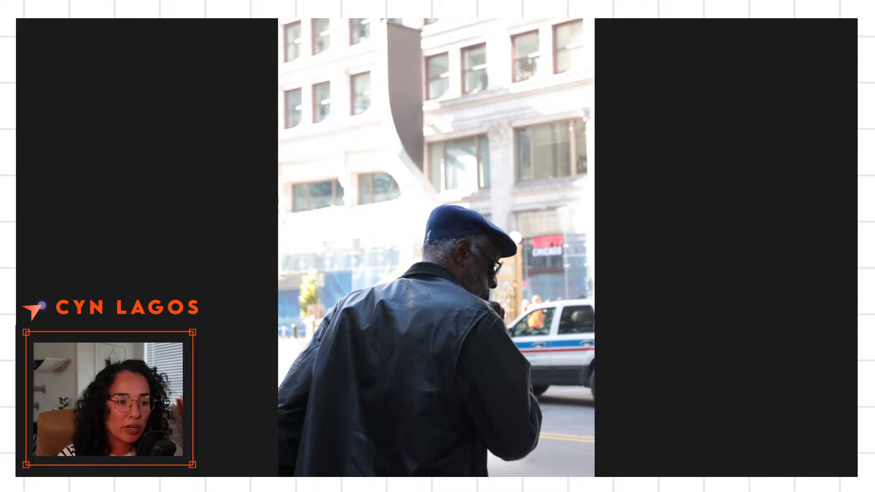
pyautogui.press('\\')
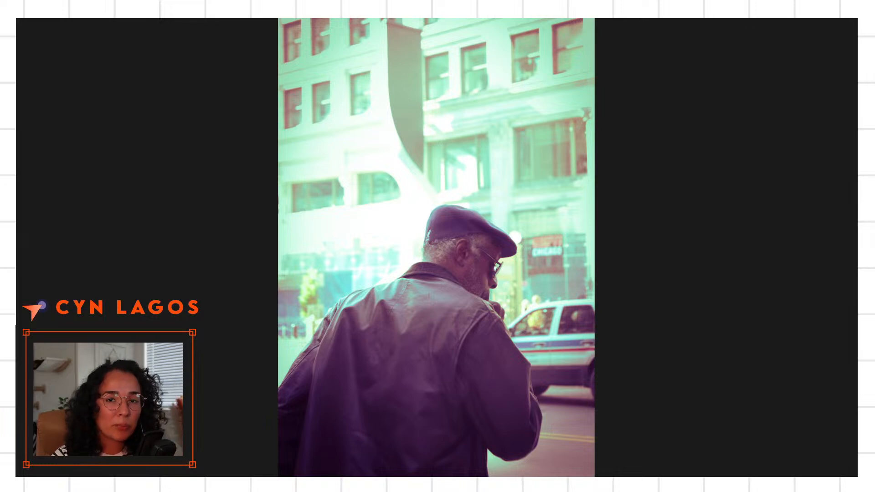
pyautogui.press('\\')
pyautogui.press('\\')
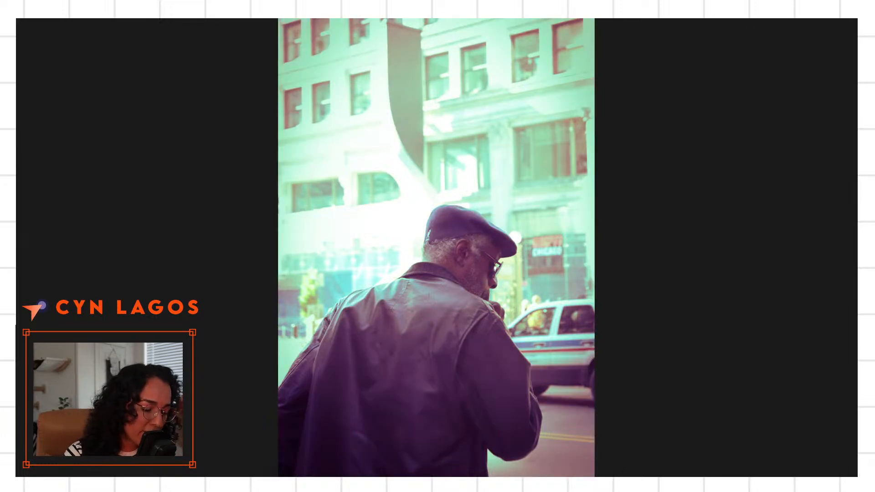
pyautogui.press('f')
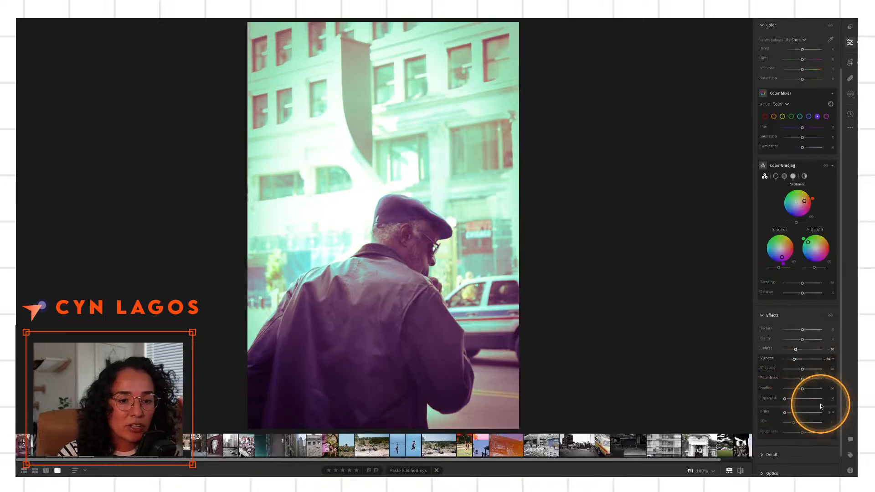
# Save the current edit as a named version called "green purple"
pyautogui.scroll(-1, 781, 451)
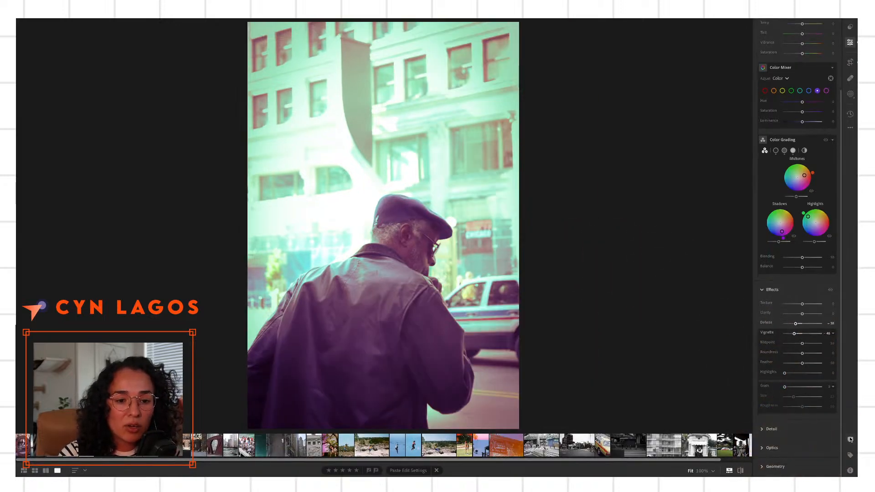
pyautogui.click(850, 114)
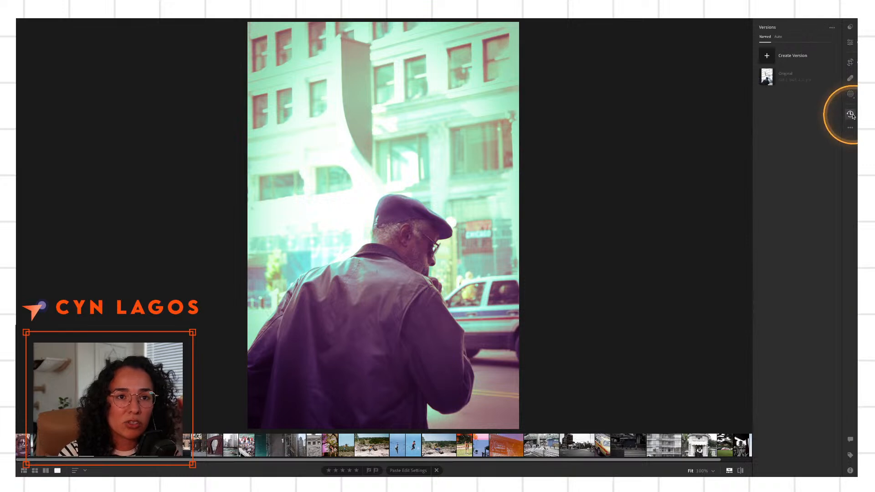
pyautogui.moveTo(769, 77)
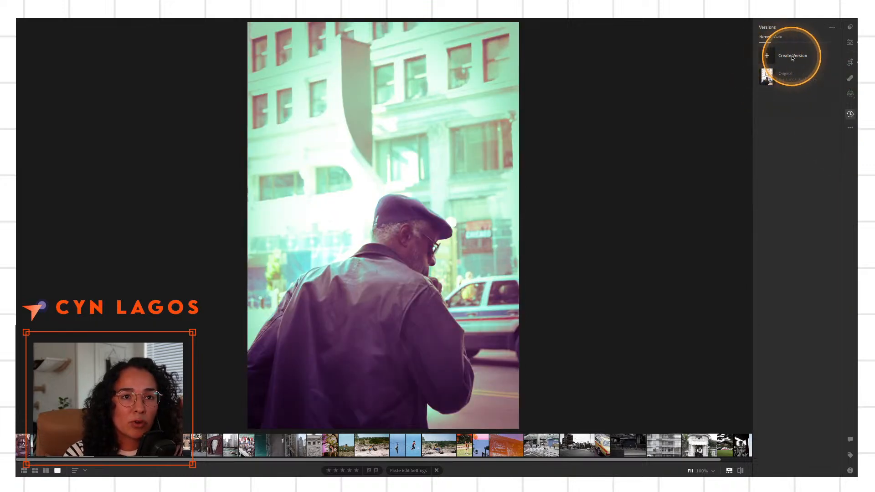
pyautogui.click(775, 56)
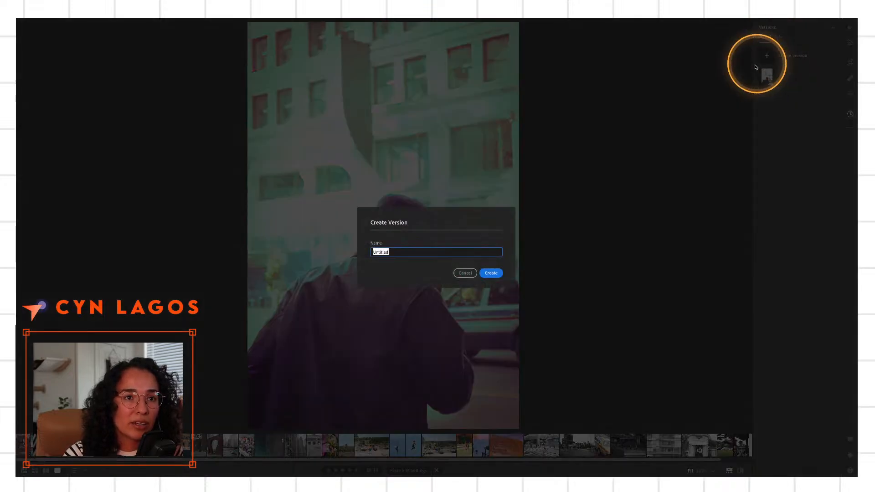
pyautogui.write('gre')
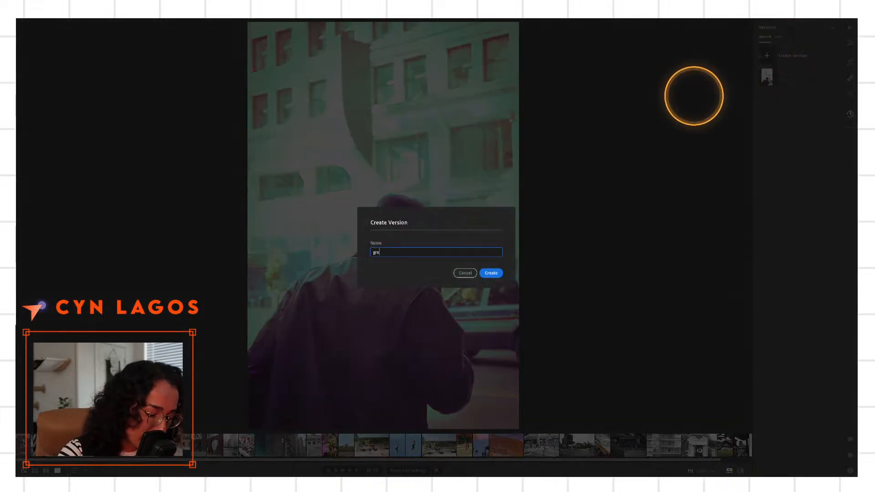
pyautogui.write('en pur')
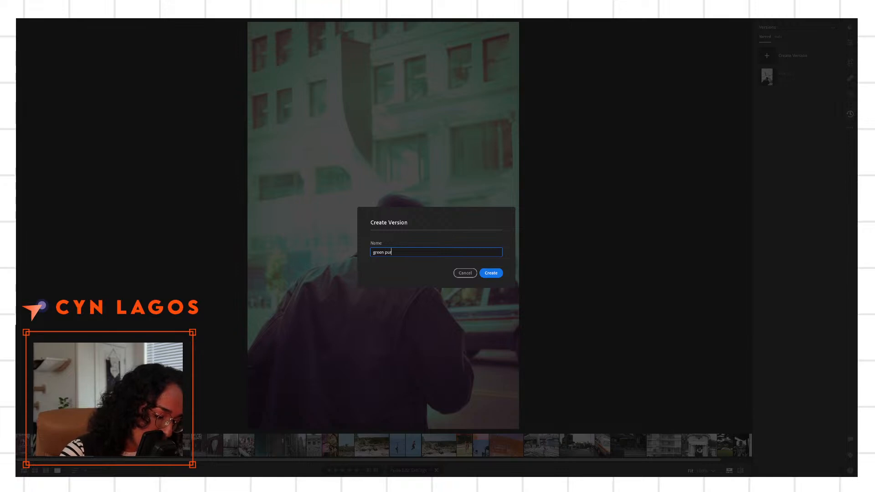
pyautogui.write('ple')
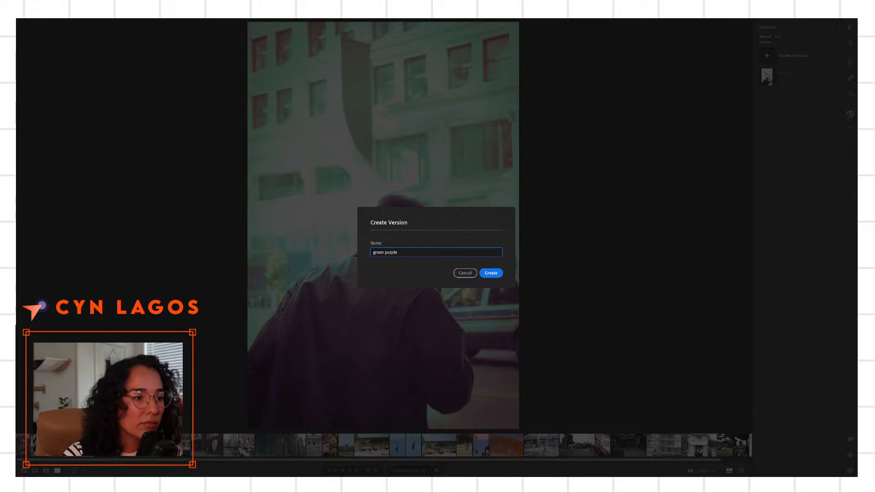
pyautogui.press('Return')
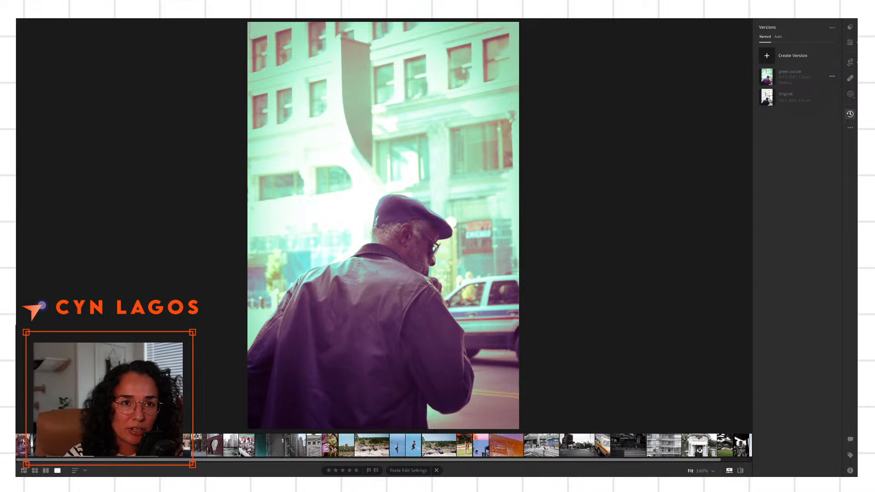
# Save the grade as a preset named "Green purple" in the current preset group, excluding the Detail and Optics settings
pyautogui.click(850, 44)
pyautogui.click(850, 27)
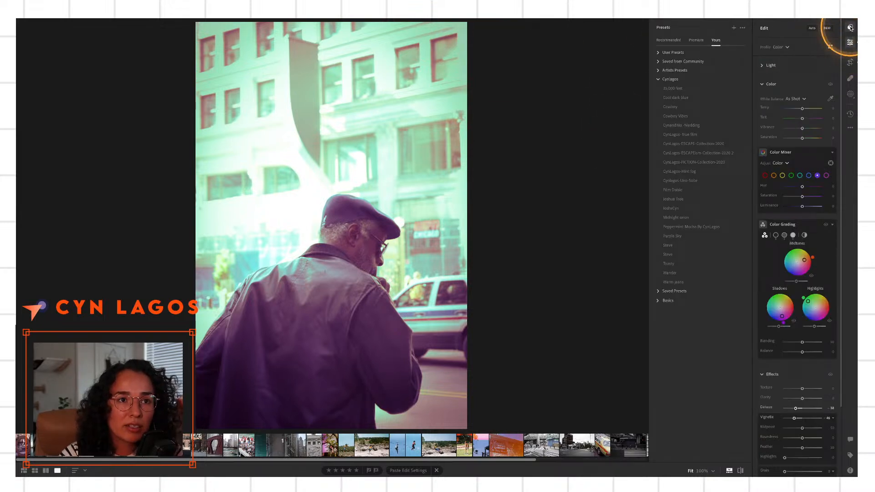
pyautogui.click(658, 79)
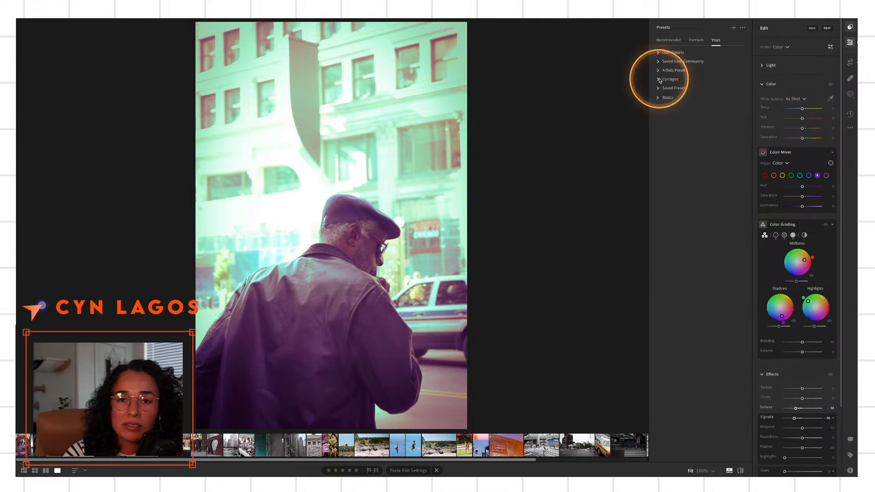
pyautogui.click(734, 29)
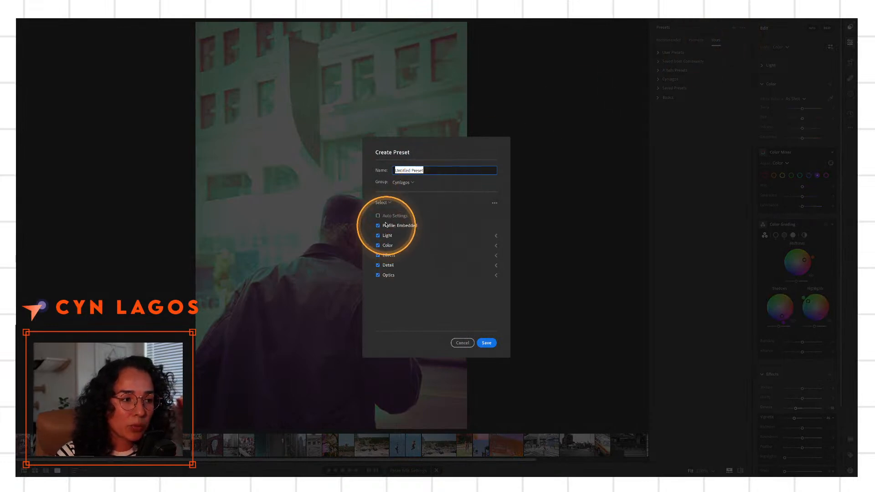
pyautogui.press('alt')
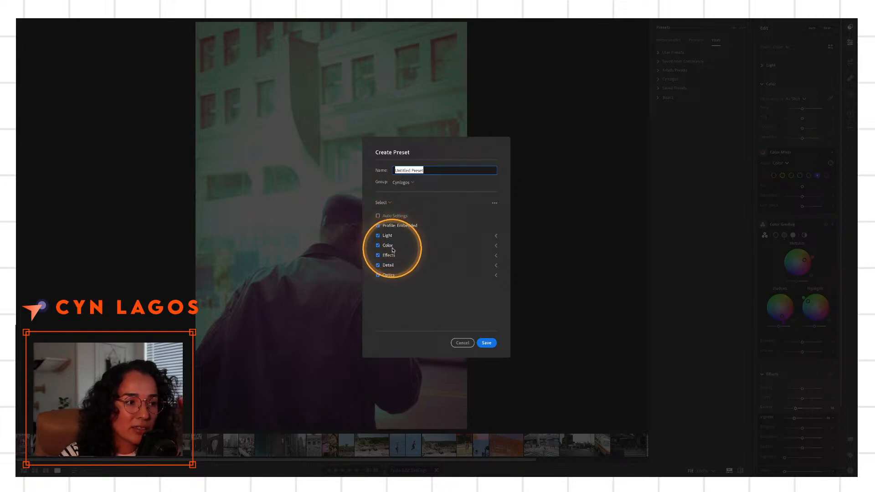
pyautogui.click(378, 265)
pyautogui.click(378, 275)
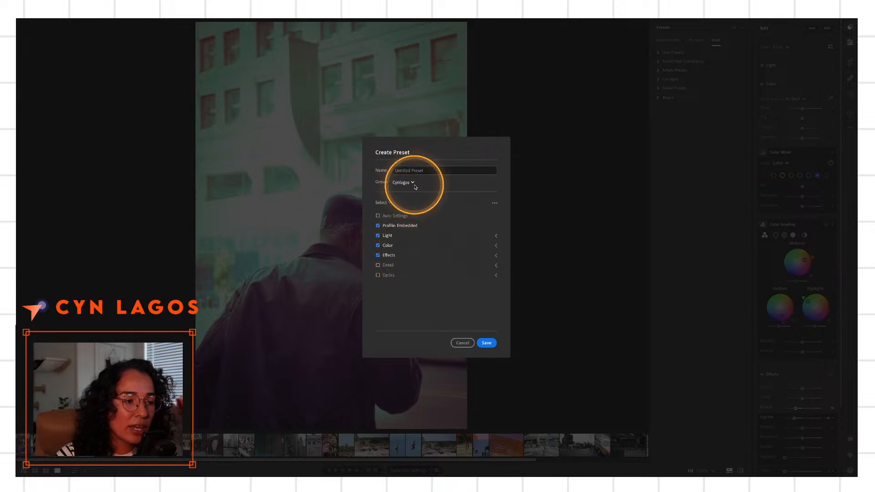
pyautogui.click(428, 170)
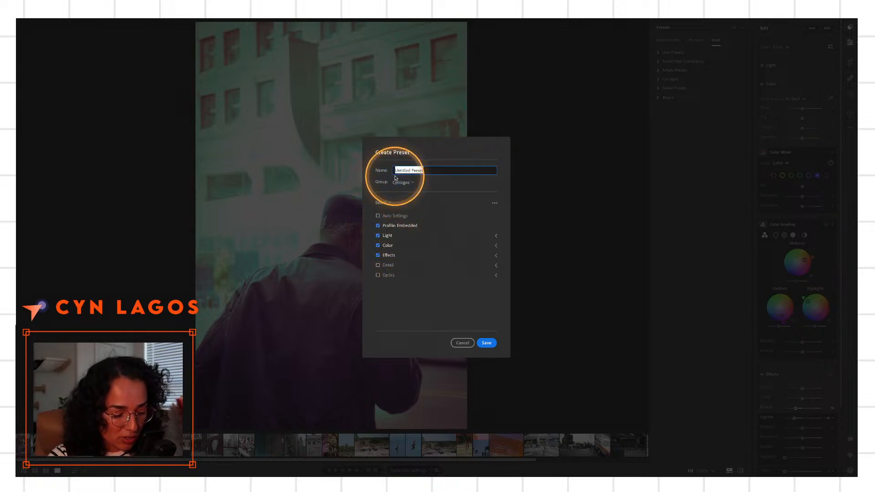
pyautogui.write('Green purple')
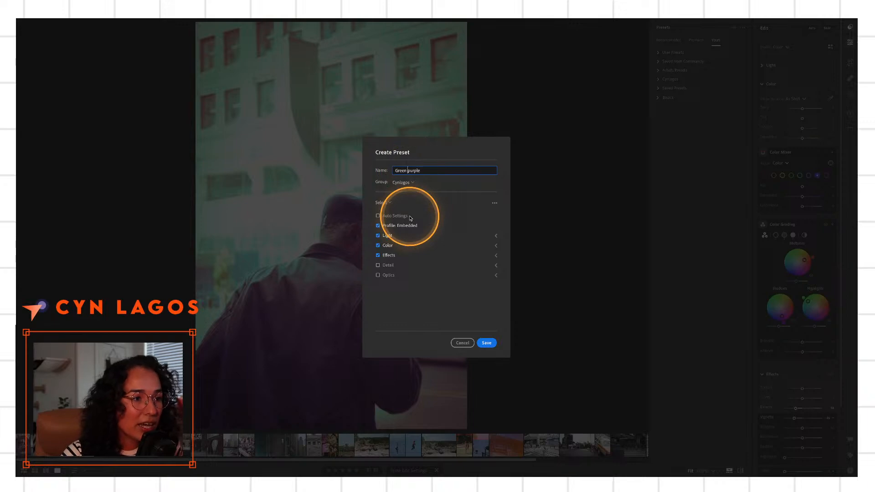
pyautogui.click(487, 344)
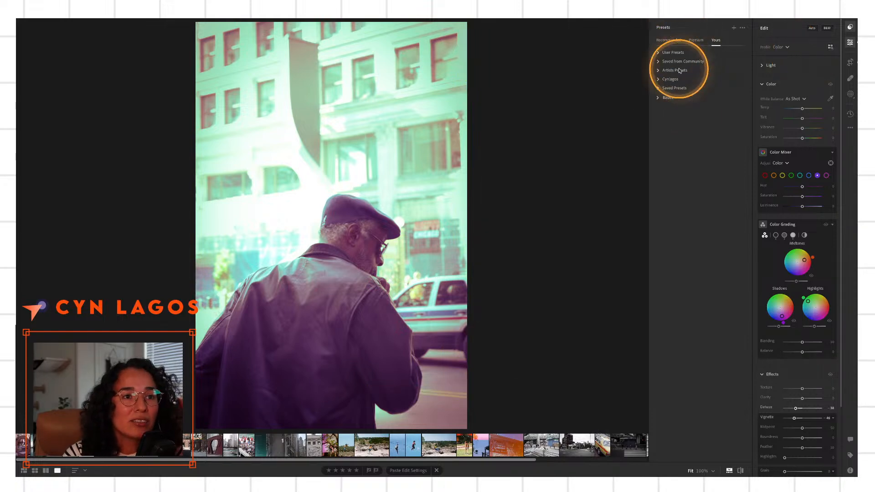
# Open the preset group holding the new Green purple preset and preview its presets, including Joshua Tree and Purple Sky, on the photo
pyautogui.click(659, 79)
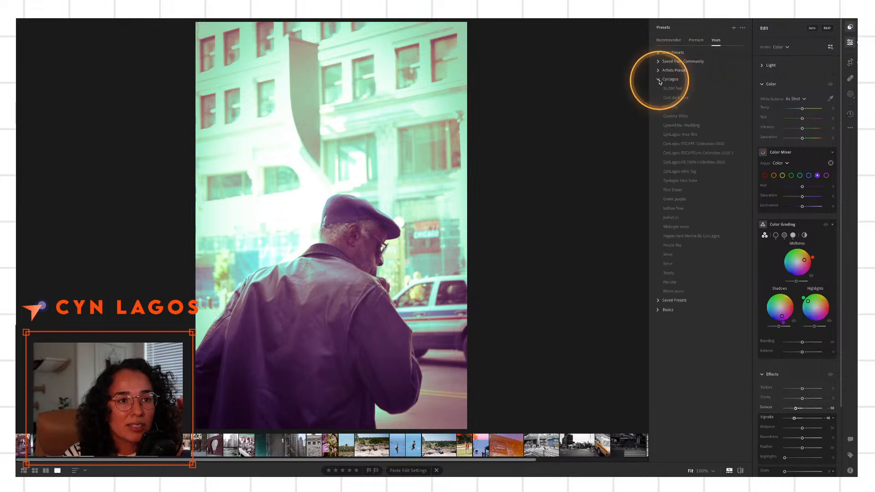
pyautogui.press('alt')
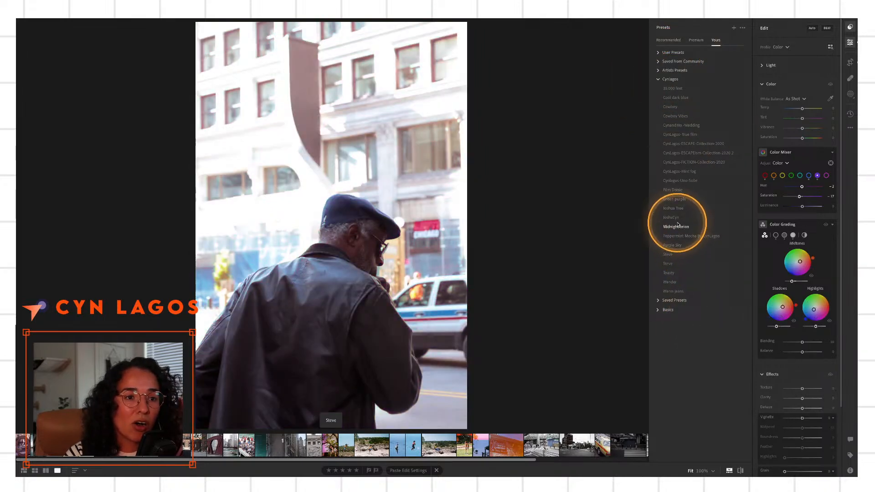
pyautogui.click(676, 191)
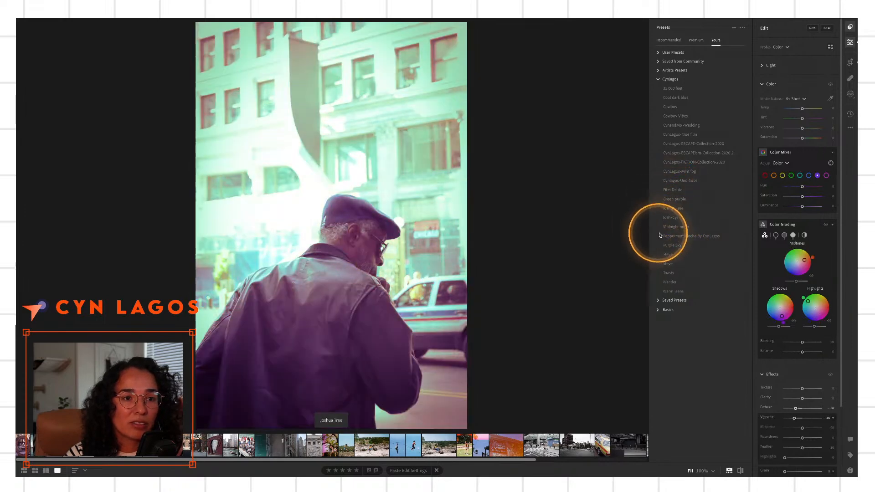
pyautogui.click(670, 226)
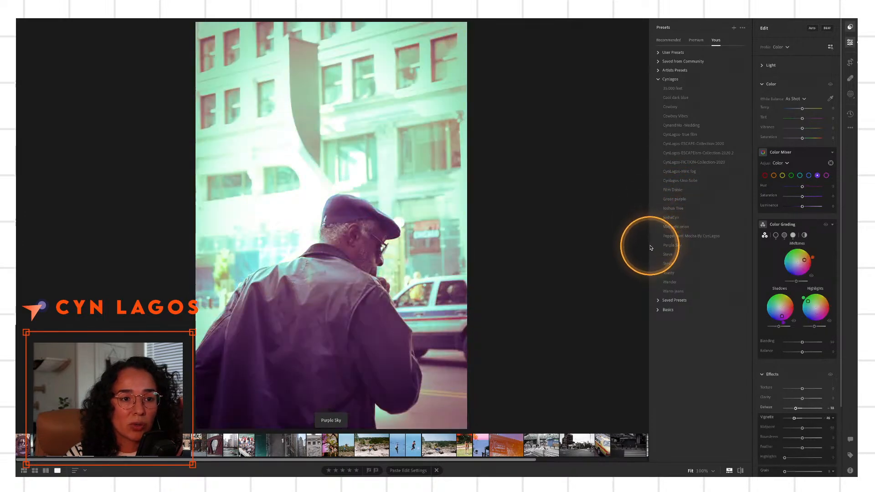
pyautogui.click(668, 200)
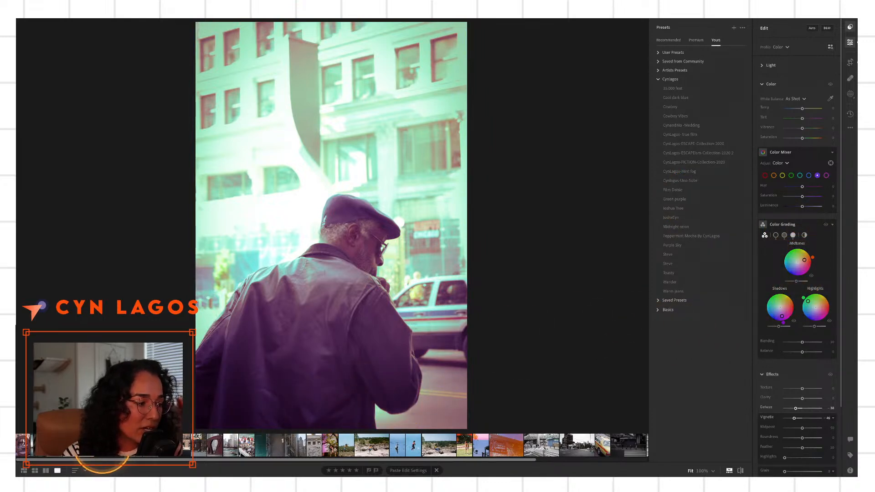
# Apply the Green purple preset to the photo of the seated man reading, and undo the last preset change
pyautogui.click(135, 444)
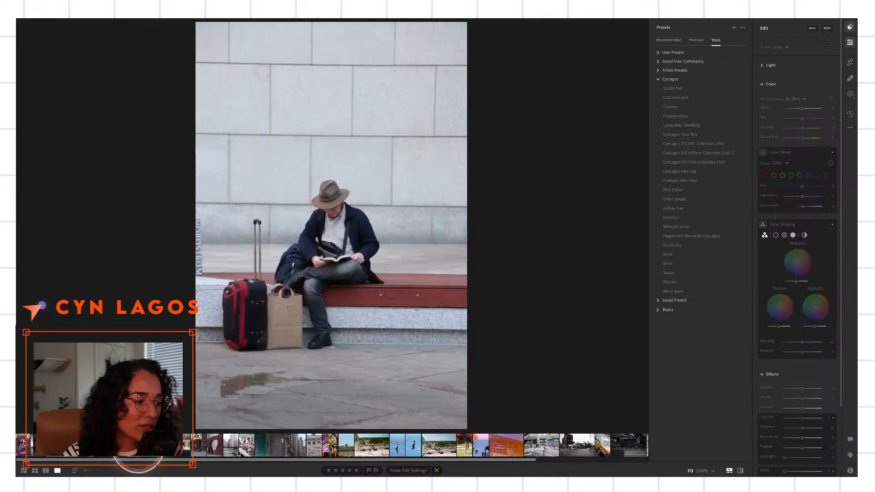
pyautogui.click(675, 201)
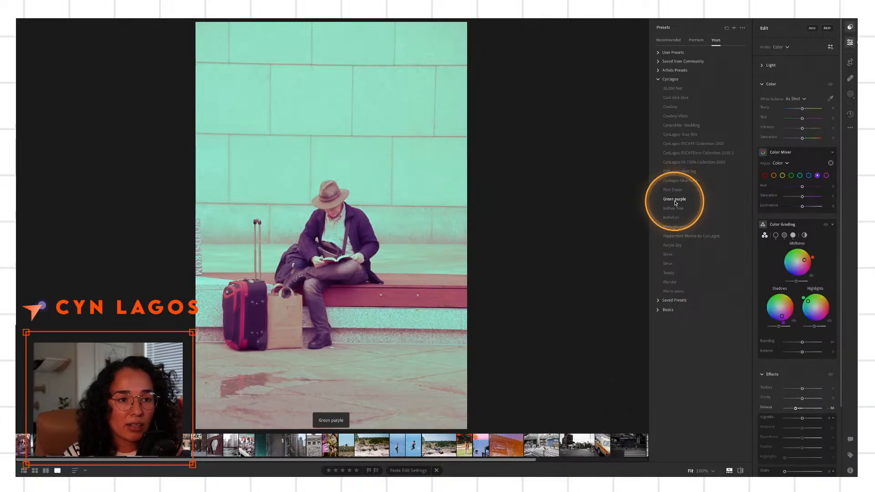
pyautogui.click(676, 200)
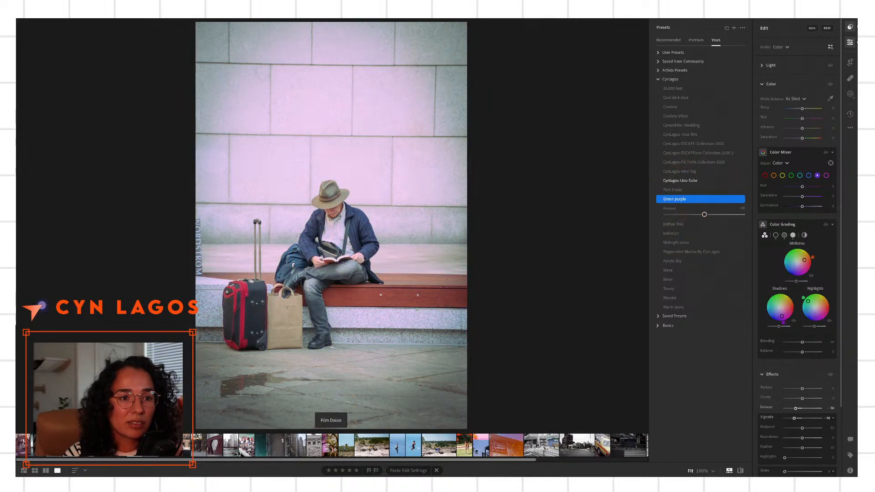
pyautogui.hotkey('ctrl', 'z')
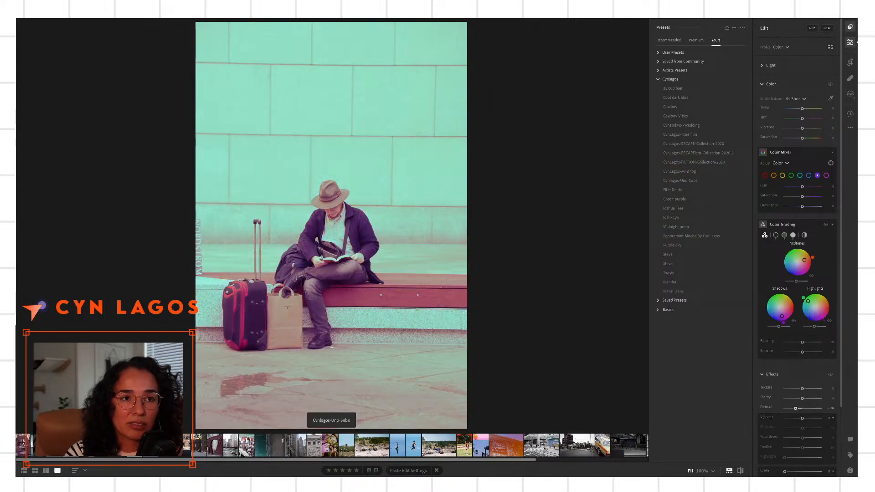
# Straighten the photo of the seated man reading with a slight crop rotation and compare it with the original
pyautogui.click(850, 62)
pyautogui.moveTo(604, 36); pyautogui.dragTo(605, 35)
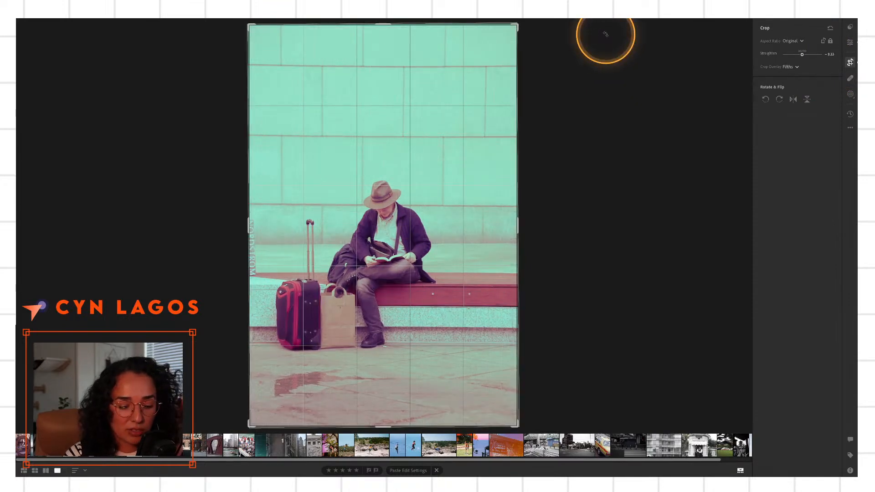
pyautogui.press('Return')
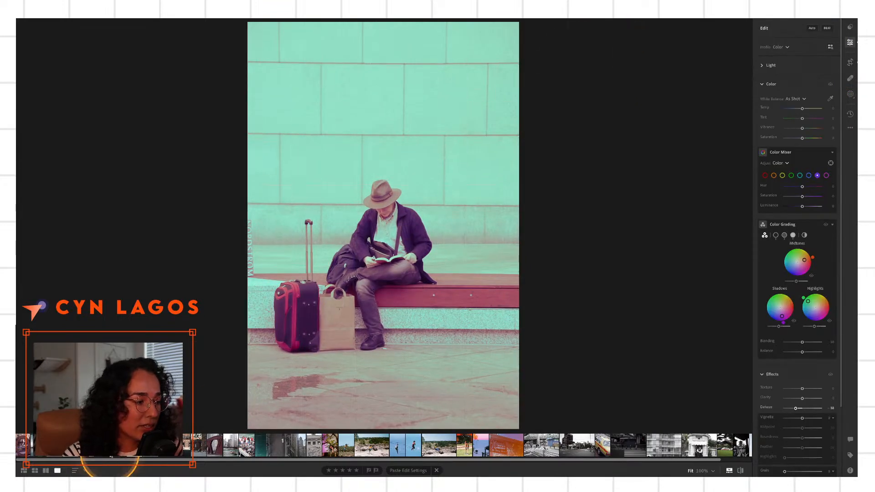
pyautogui.press('\\')
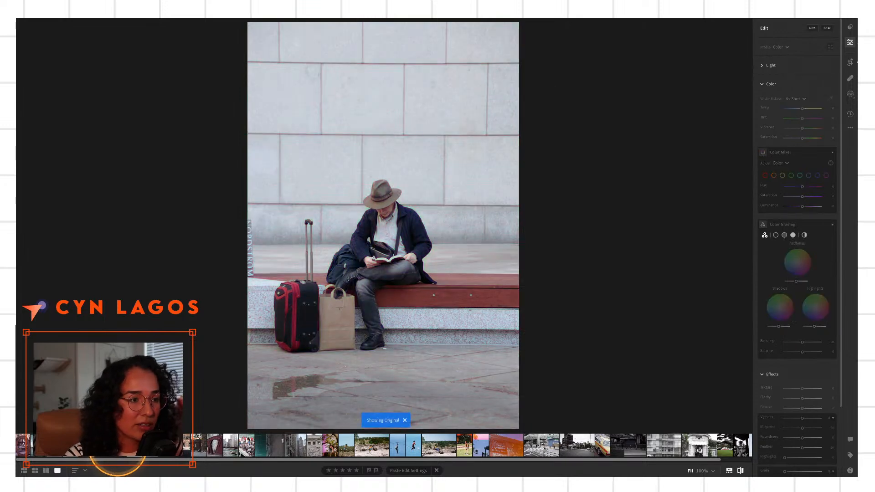
# Open the photo of the tour boat under the Wabash Avenue bridge and apply the Green purple preset to it
pyautogui.click(118, 448)
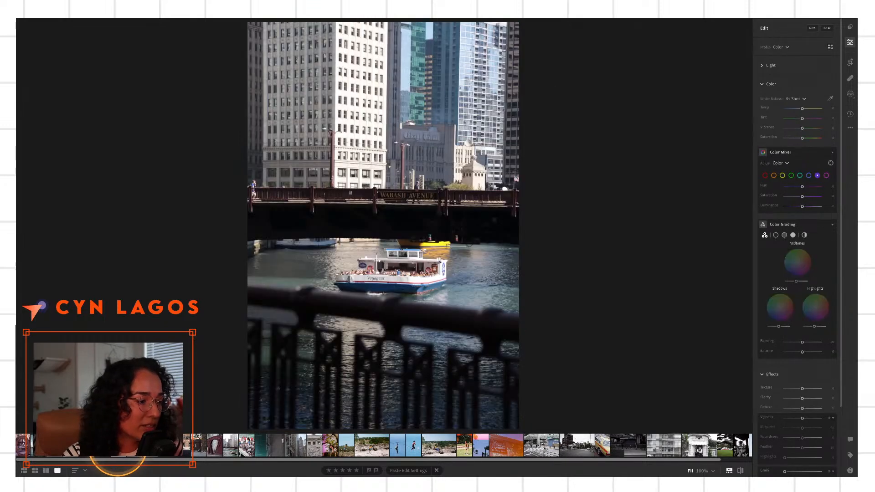
pyautogui.click(849, 27)
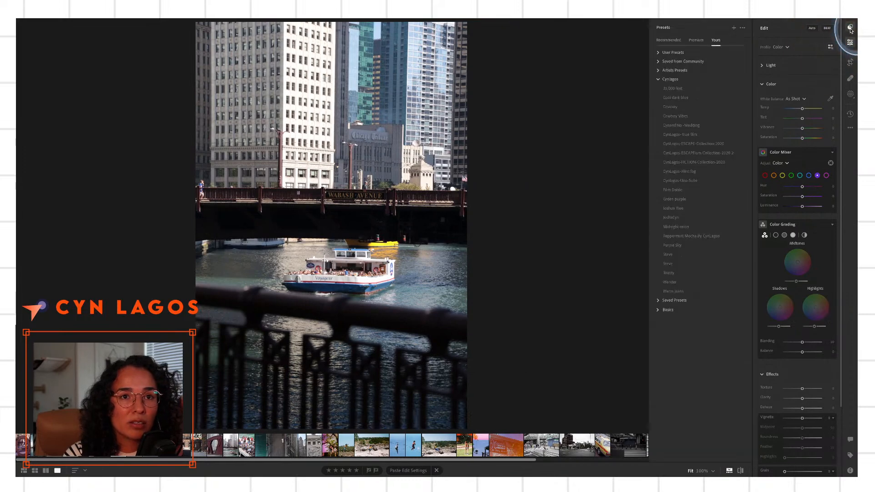
pyautogui.click(698, 199)
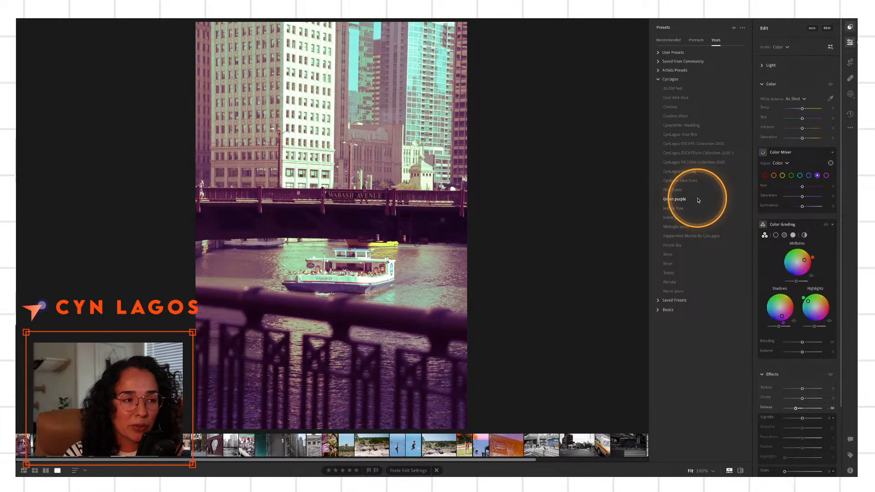
pyautogui.click(698, 199)
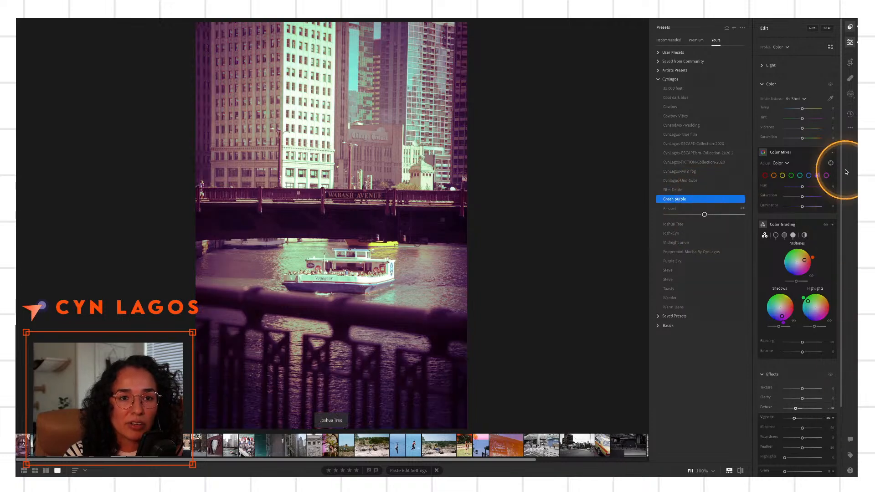
# Save the preset-graded river photo as a version under the default name Untitled
pyautogui.click(850, 114)
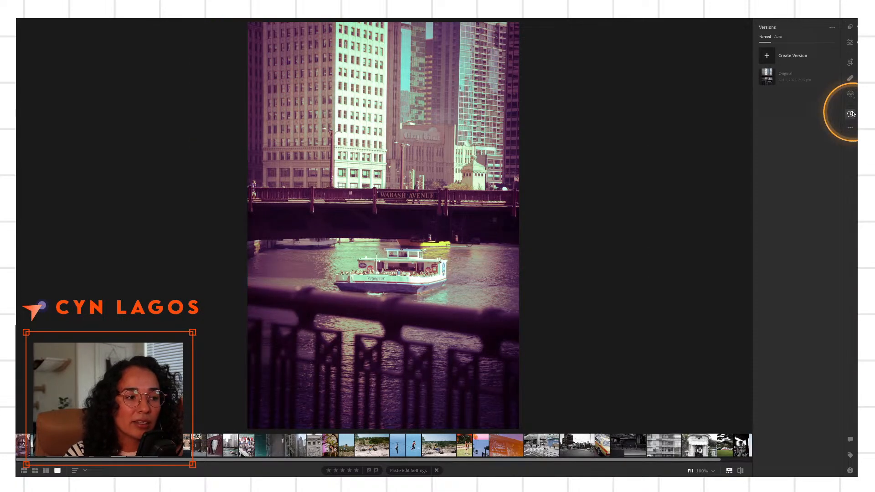
pyautogui.click(767, 55)
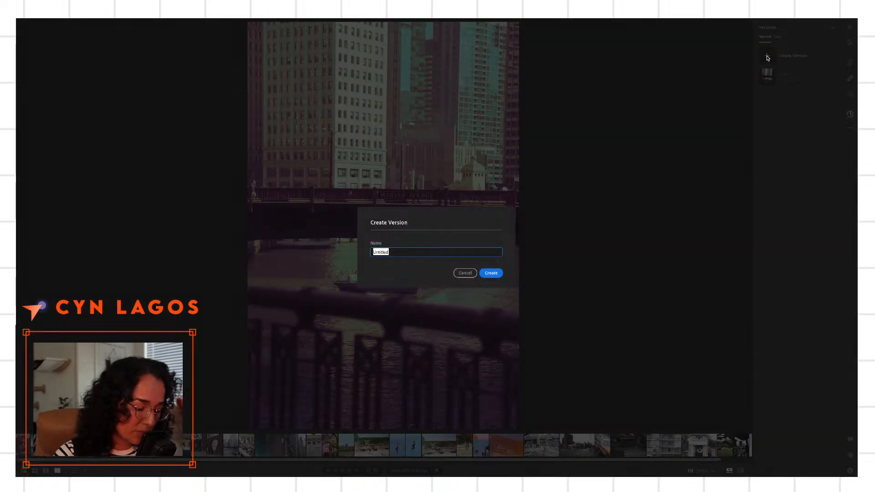
pyautogui.press('Return')
# Compare the Untitled version with Original and restore the river photo to its Original version
pyautogui.click(780, 95)
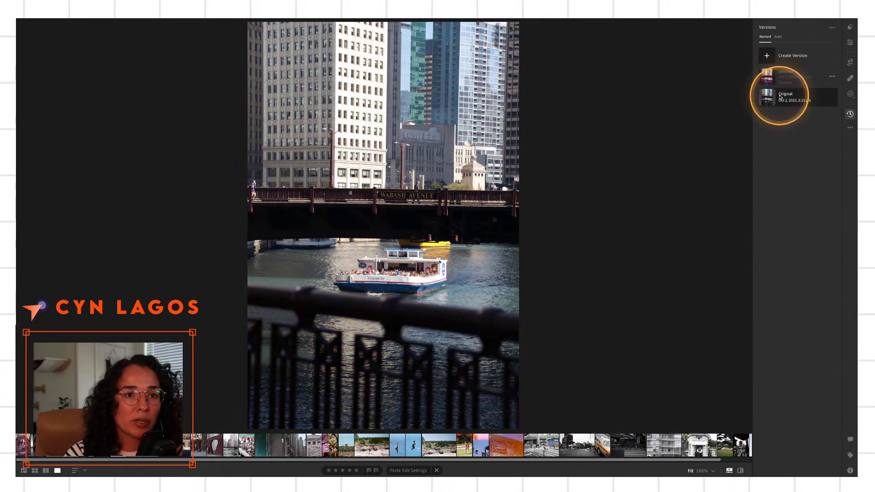
pyautogui.click(767, 79)
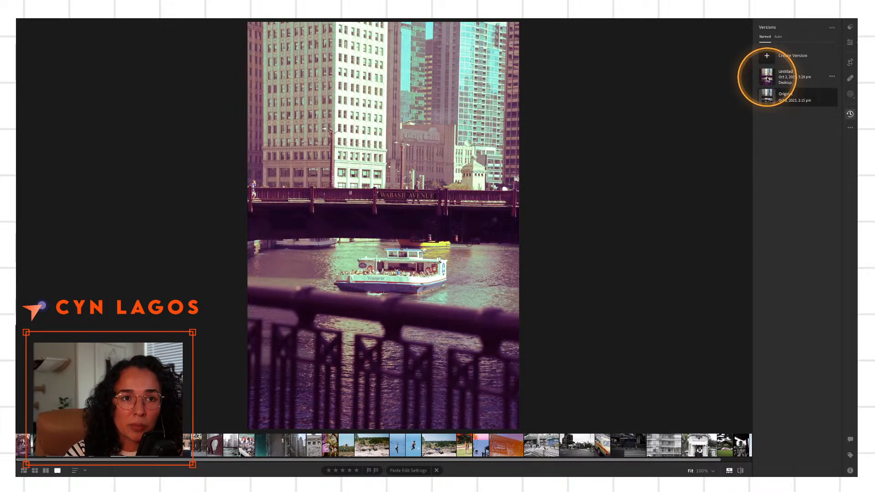
pyautogui.click(780, 101)
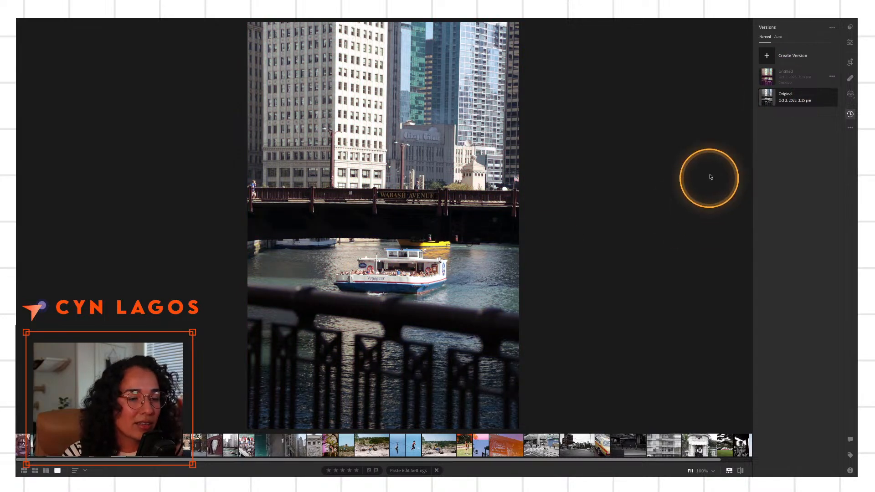
# Warm the river photo's white balance by clearly raising its color temperature
pyautogui.click(850, 28)
pyautogui.click(849, 28)
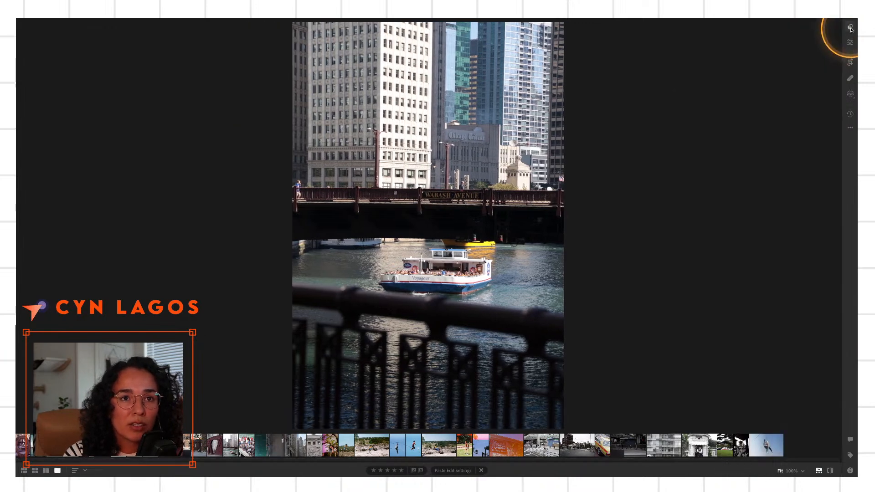
pyautogui.click(849, 42)
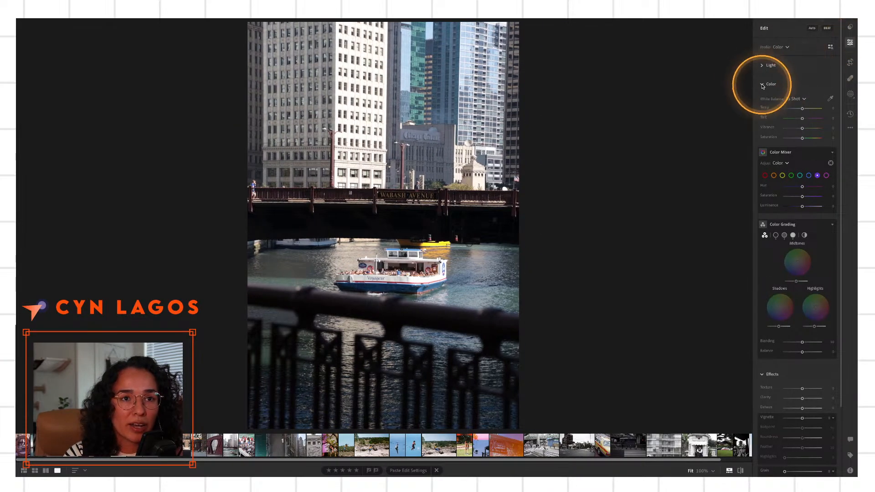
pyautogui.click(764, 84)
pyautogui.click(768, 102)
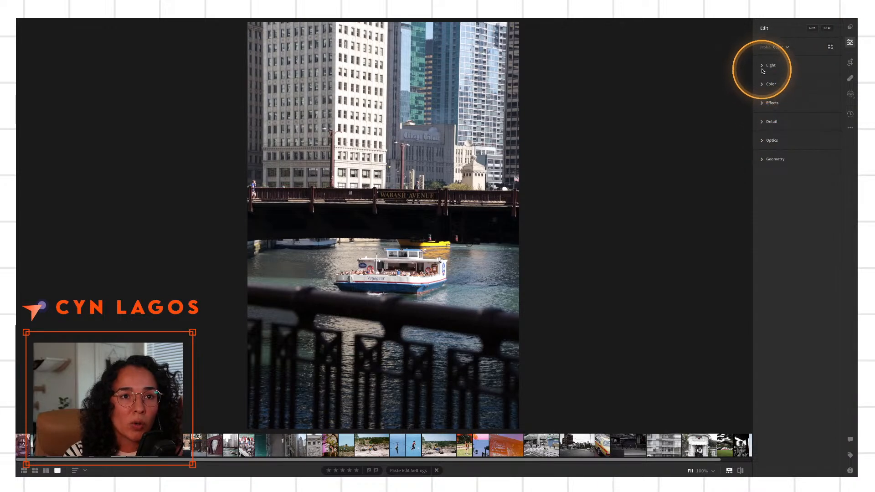
pyautogui.click(765, 85)
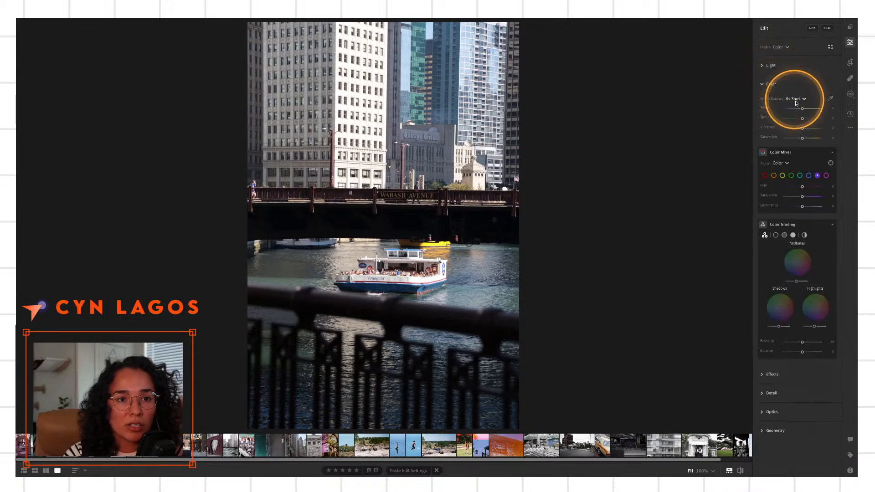
pyautogui.moveTo(803, 110); pyautogui.dragTo(811, 110)
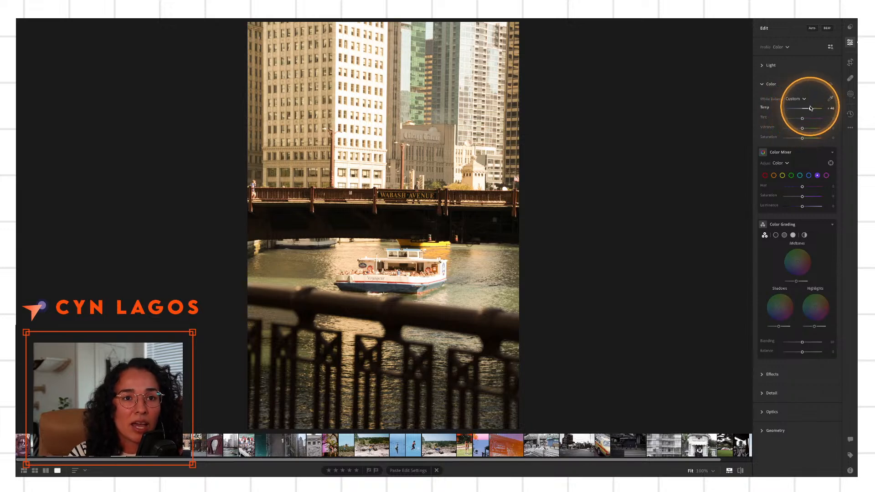
pyautogui.moveTo(810, 108); pyautogui.dragTo(812, 105)
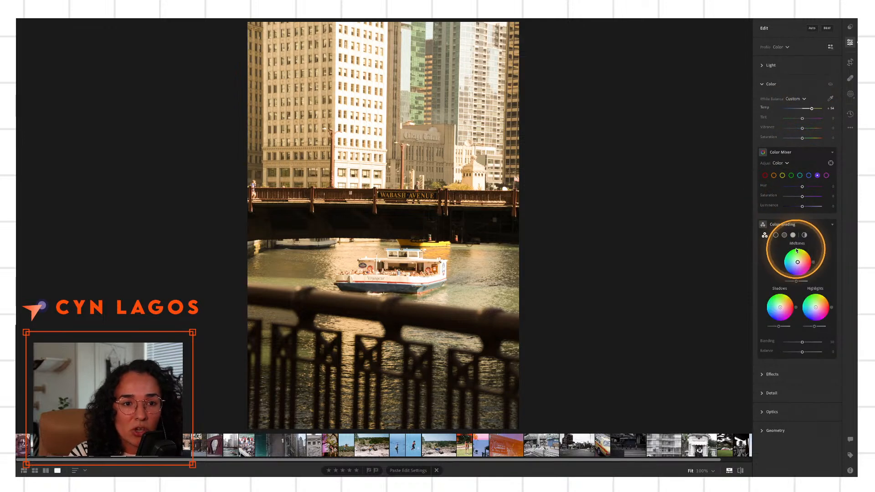
# Darken the yellow and orange tones with the Color Mixer's targeted Luminance adjustment on the river water, and compare with the original
pyautogui.click(831, 164)
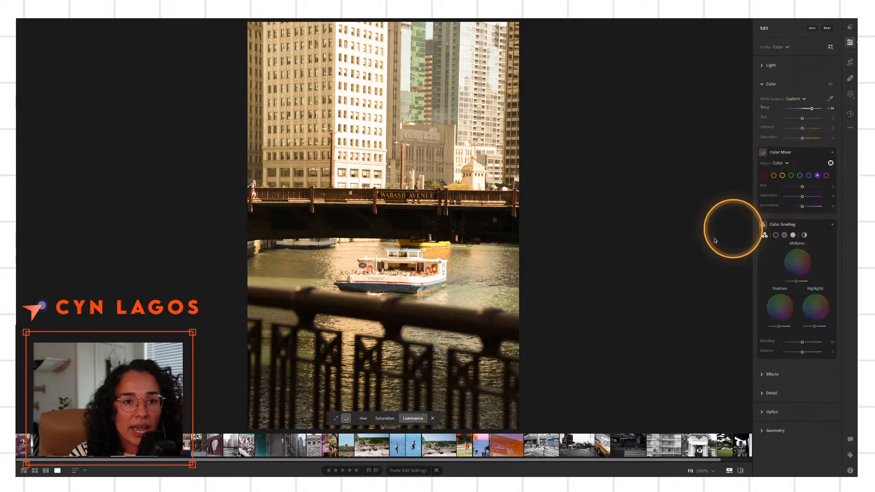
pyautogui.moveTo(475, 283); pyautogui.dragTo(463, 284)
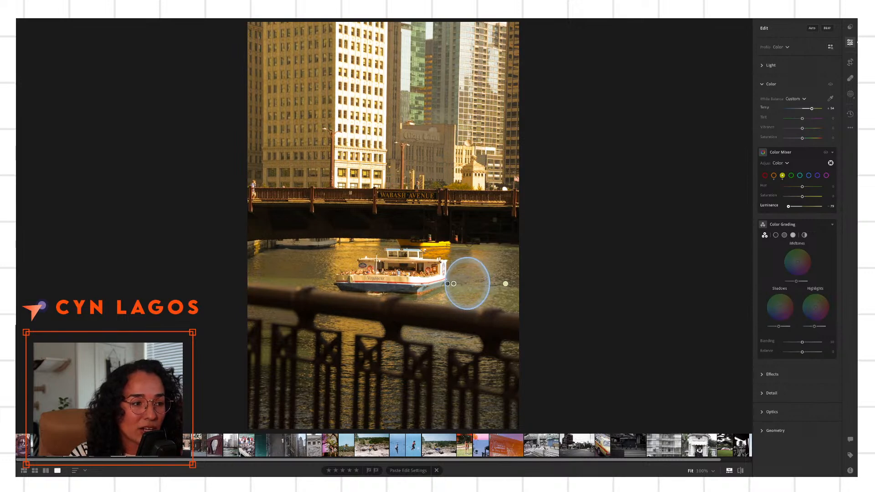
pyautogui.moveTo(470, 283); pyautogui.dragTo(472, 283)
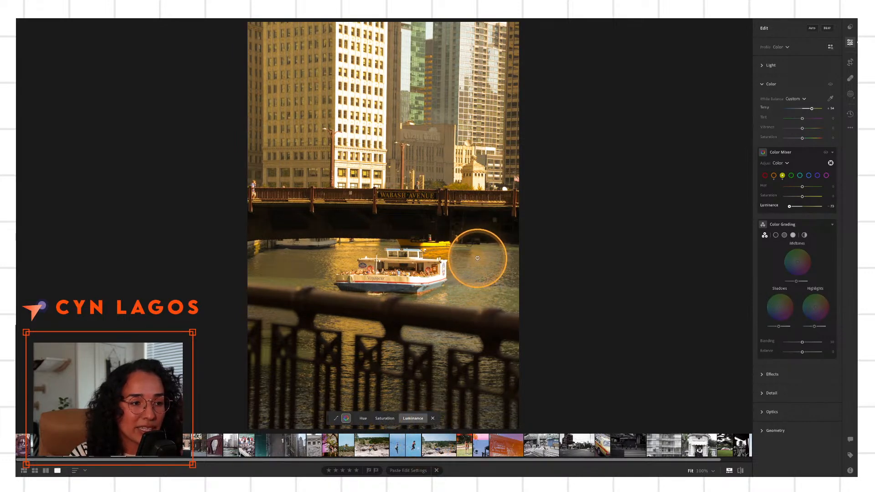
pyautogui.press('alt')
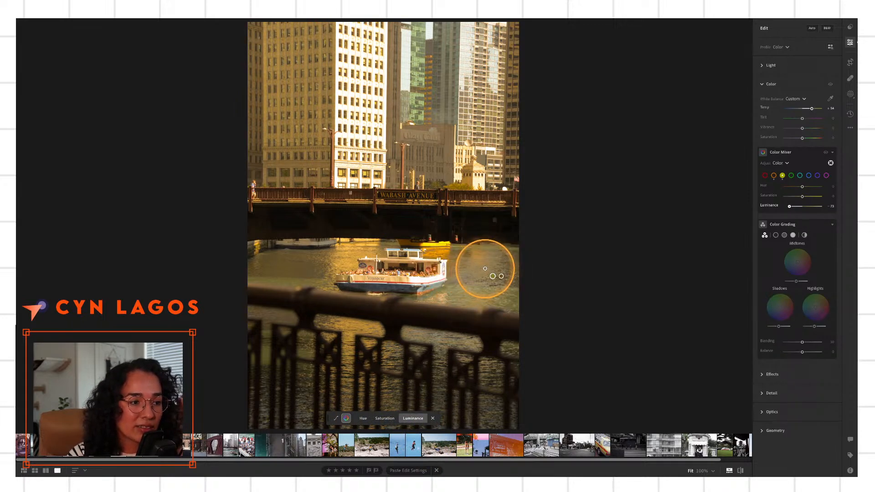
pyautogui.press('\\')
pyautogui.press('\\')
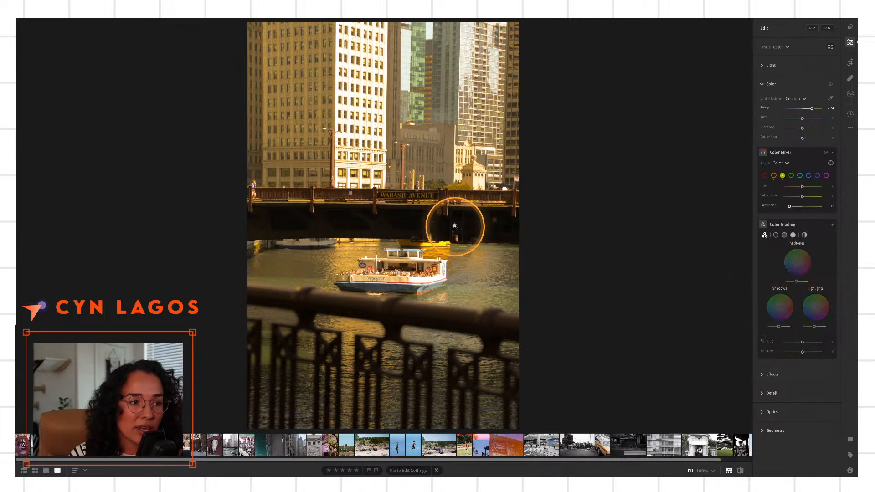
pyautogui.press('alt')
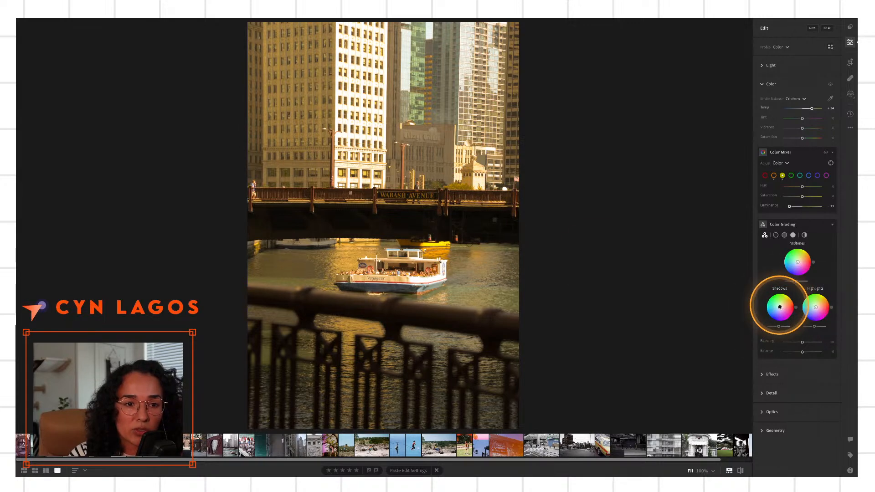
# Tint the river photo's shadows purple with Color Grading and compare the result with the original
pyautogui.moveTo(779, 307); pyautogui.dragTo(781, 315)
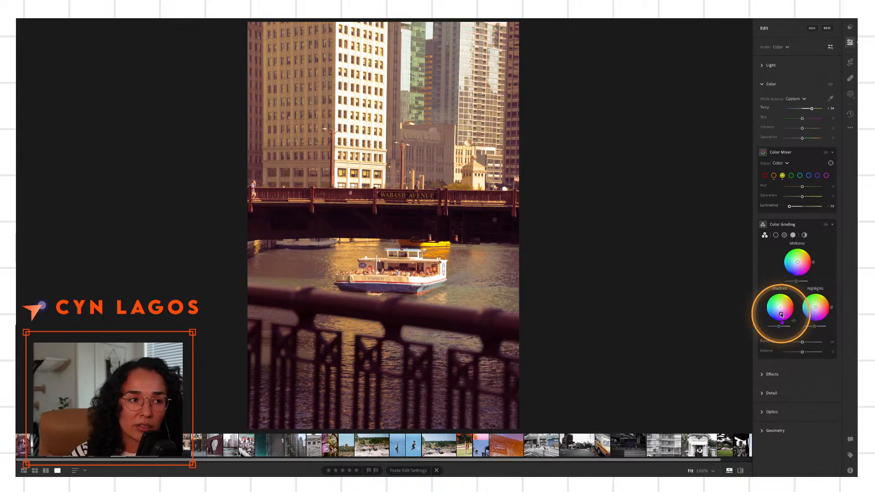
pyautogui.moveTo(781, 314); pyautogui.dragTo(780, 315)
pyautogui.press('\\')
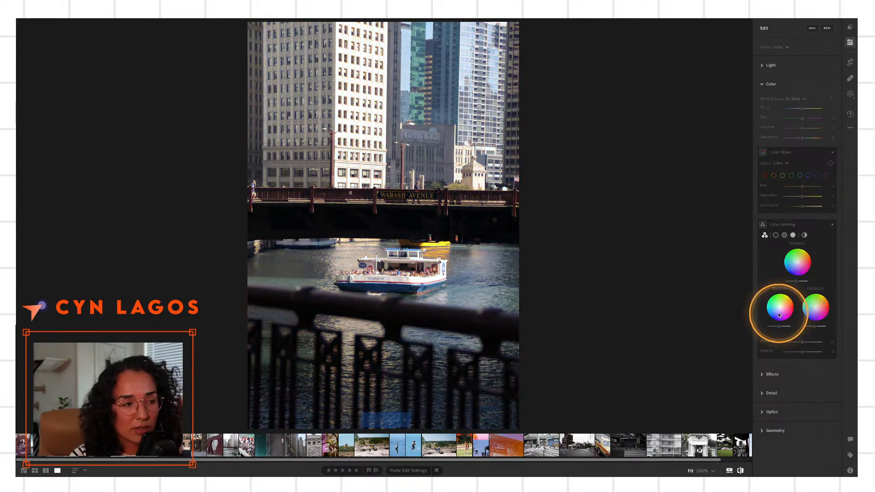
pyautogui.press('\\')
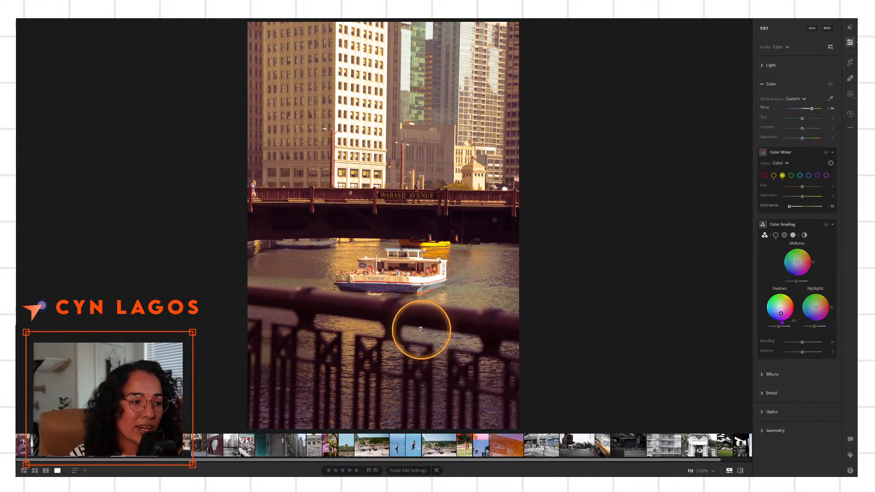
pyautogui.press('alt')
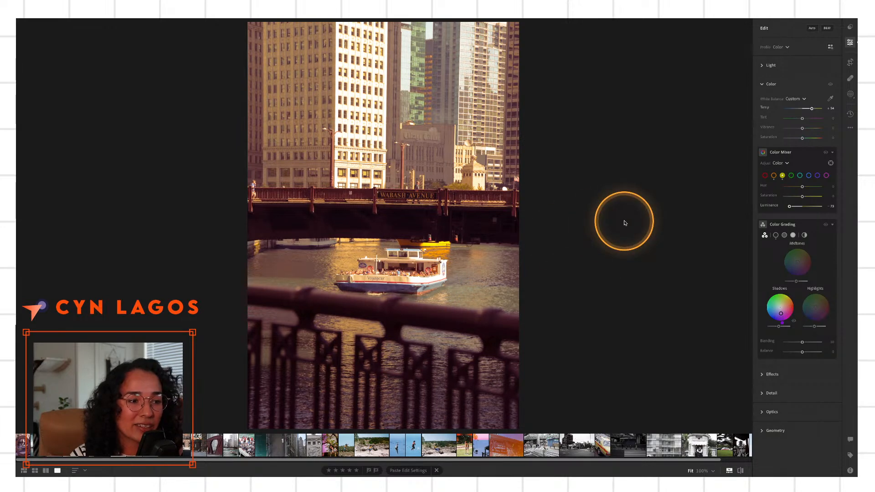
pyautogui.press('\\')
pyautogui.press('\\')
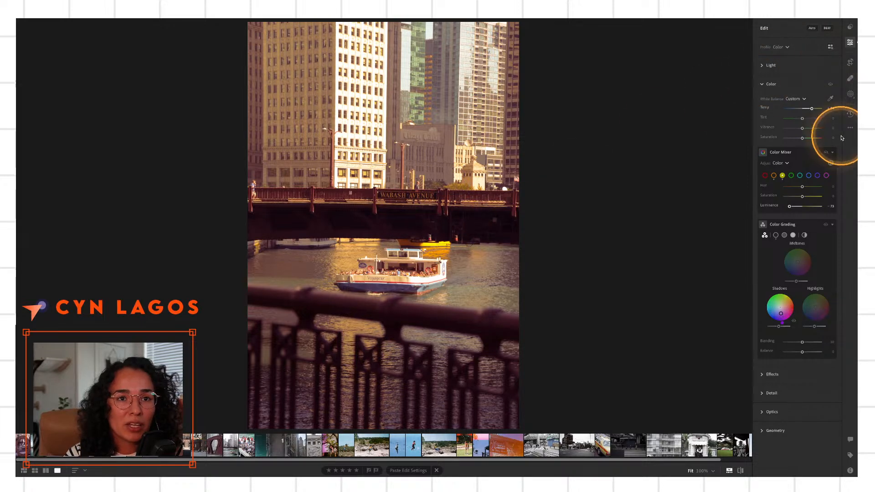
# Save the warm grade with purple shadows as a named version called "2"
pyautogui.click(849, 116)
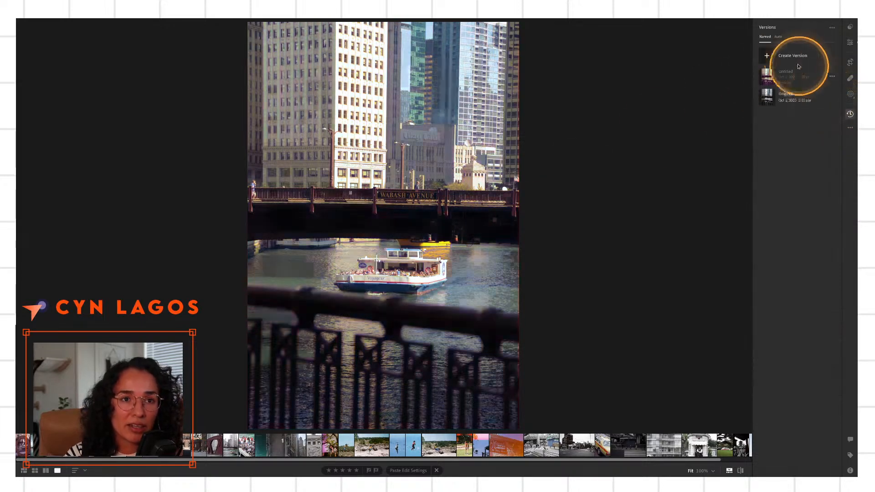
pyautogui.click(767, 57)
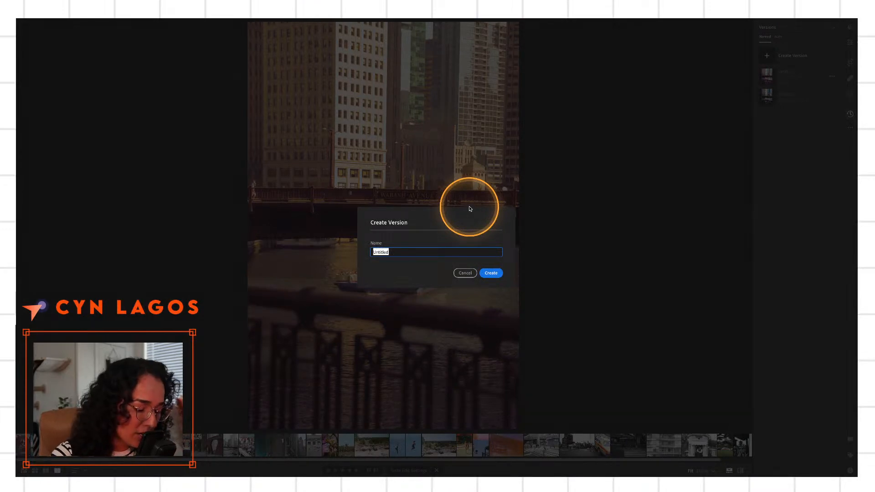
pyautogui.write('2')
pyautogui.press('Return')
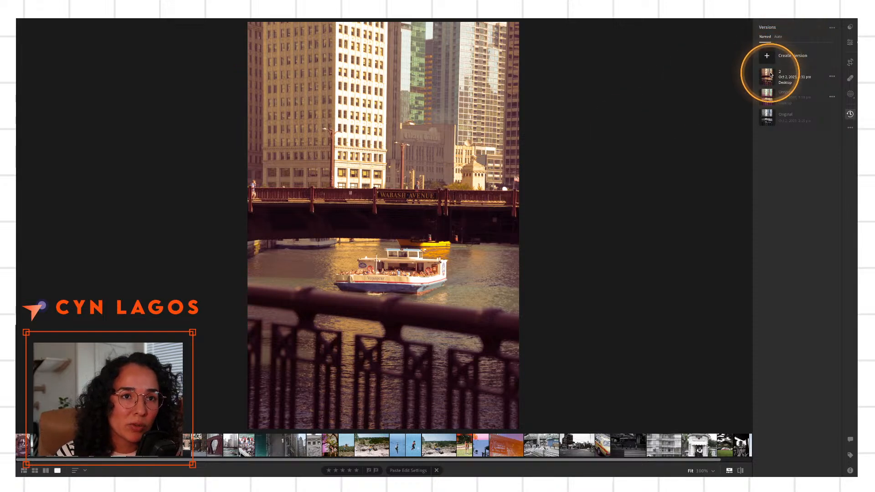
# Save the river photo's warm grade as a new preset named "Vintage cool" in the Cynlagos group
pyautogui.click(850, 28)
pyautogui.click(850, 28)
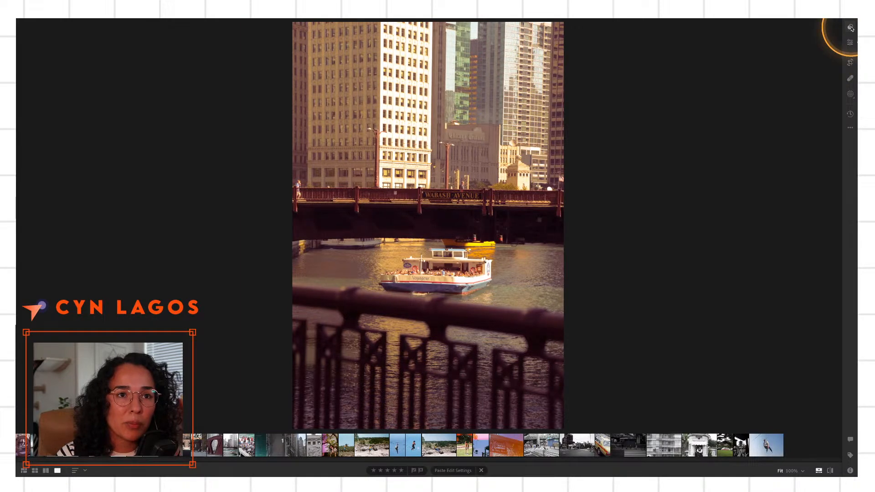
pyautogui.click(850, 27)
pyautogui.click(822, 28)
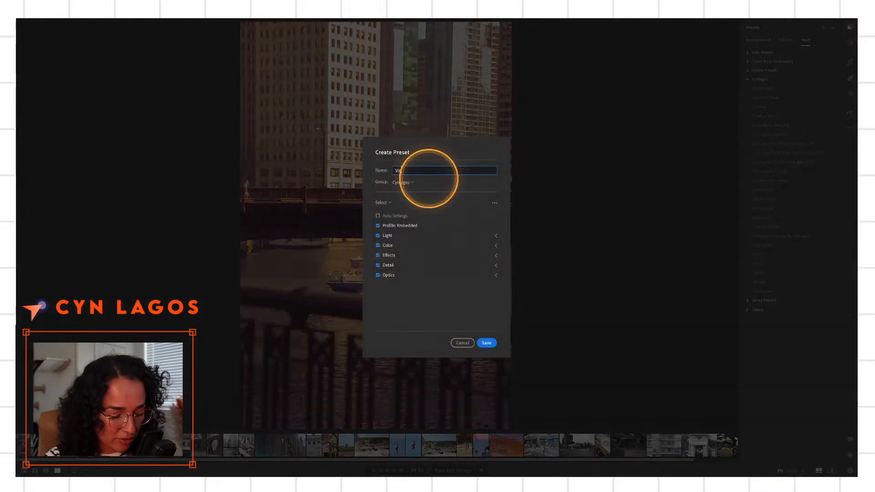
pyautogui.write('Vintage cool')
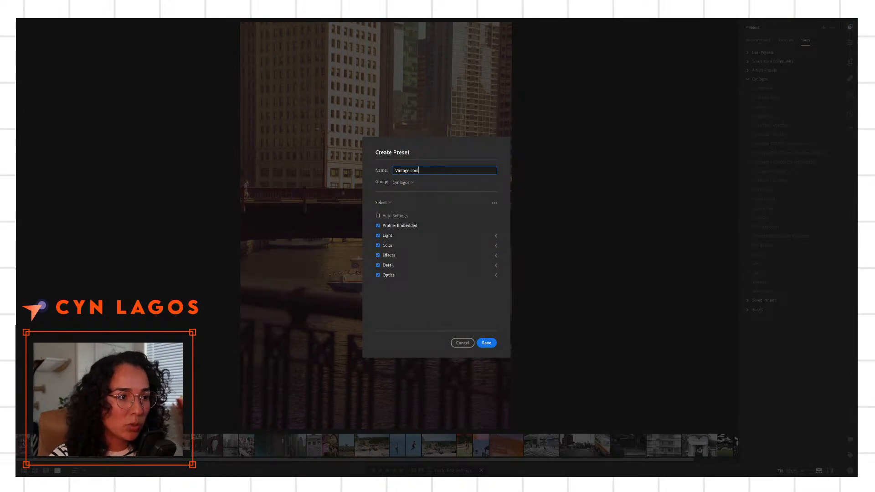
pyautogui.press('Return')
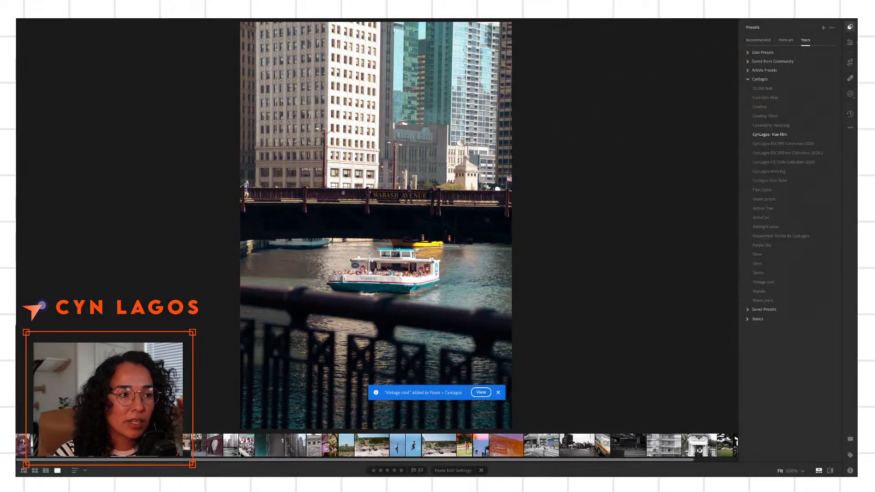
# Review the hanging lantern photo and the slackliner photo, and return to the river photo
pyautogui.click(846, 88)
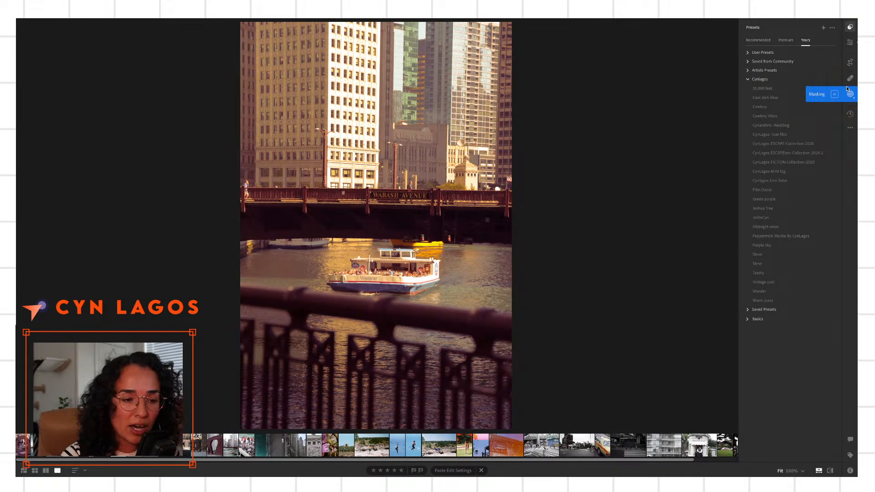
pyautogui.click(481, 446)
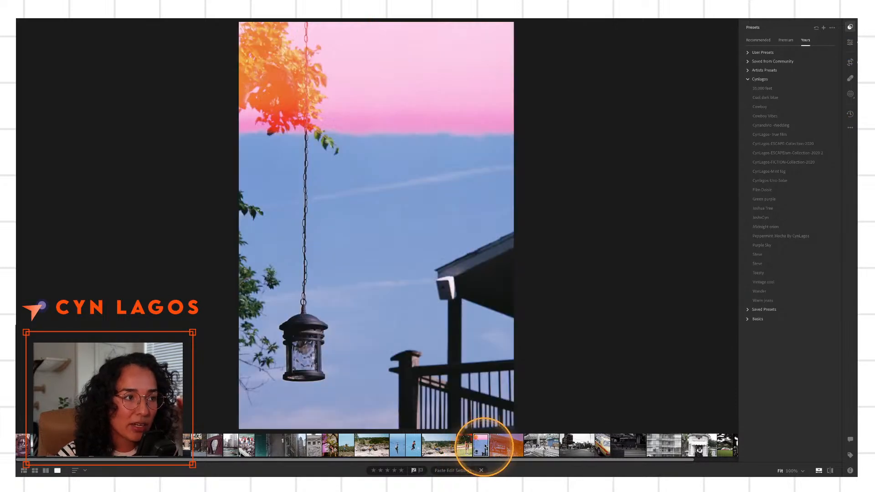
pyautogui.click(391, 73)
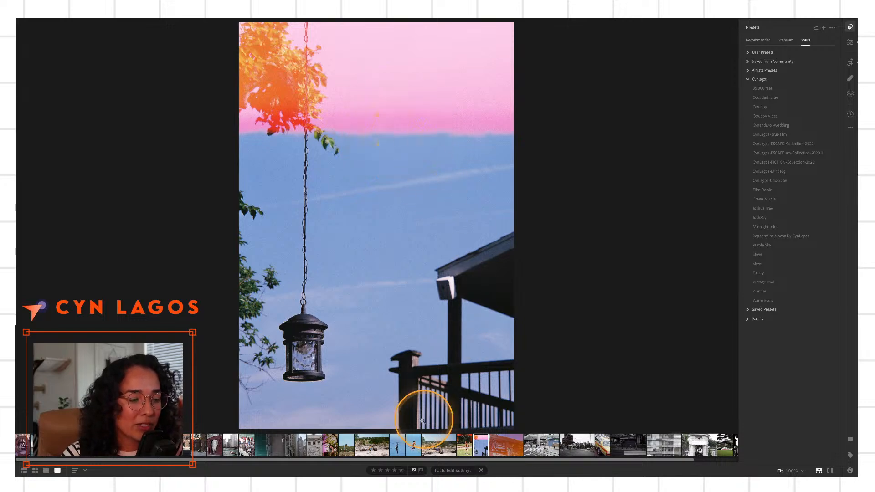
pyautogui.click(397, 445)
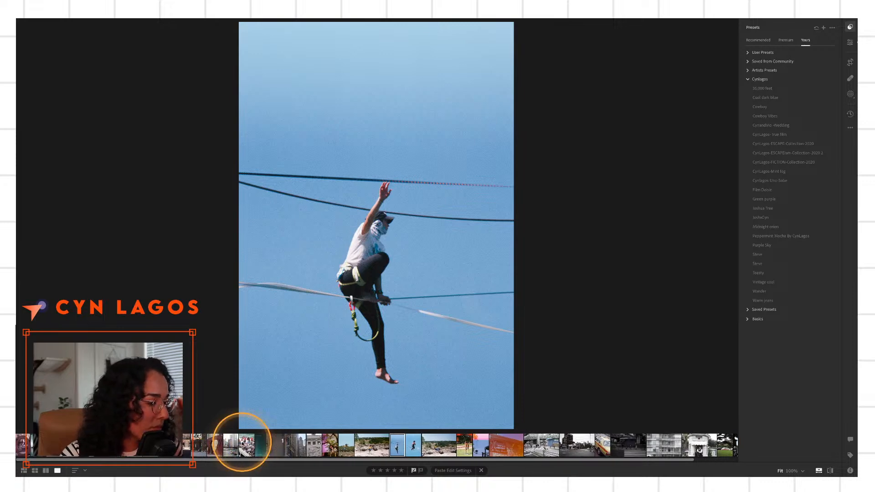
pyautogui.click(123, 446)
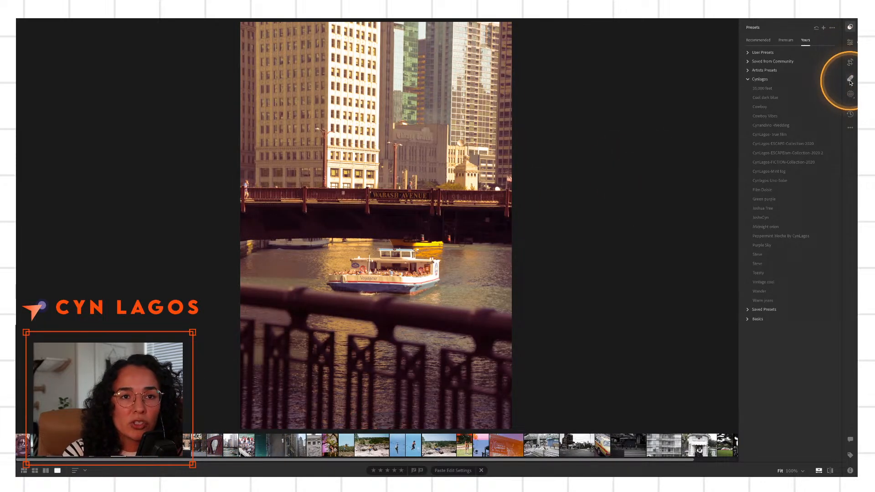
# Add a linear gradient mask fading down from the river photo's top edge and clearly raise its exposure
pyautogui.click(850, 95)
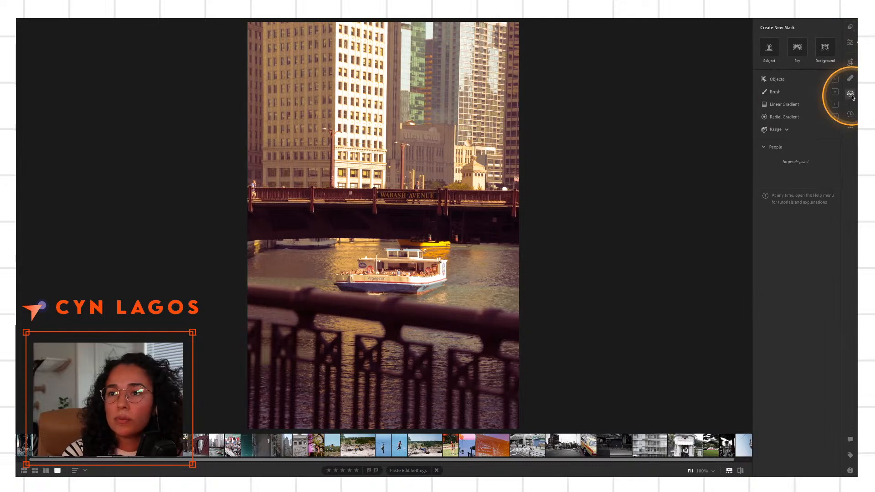
pyautogui.click(780, 104)
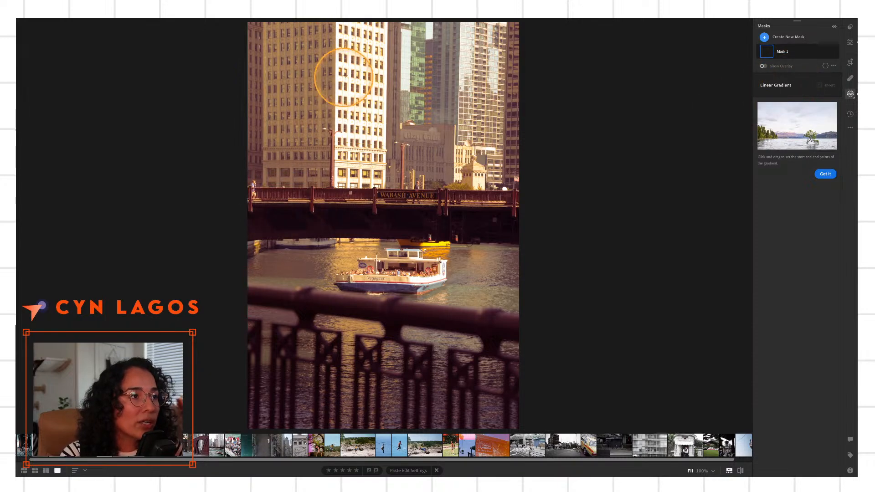
pyautogui.moveTo(377, 24); pyautogui.dragTo(386, 115)
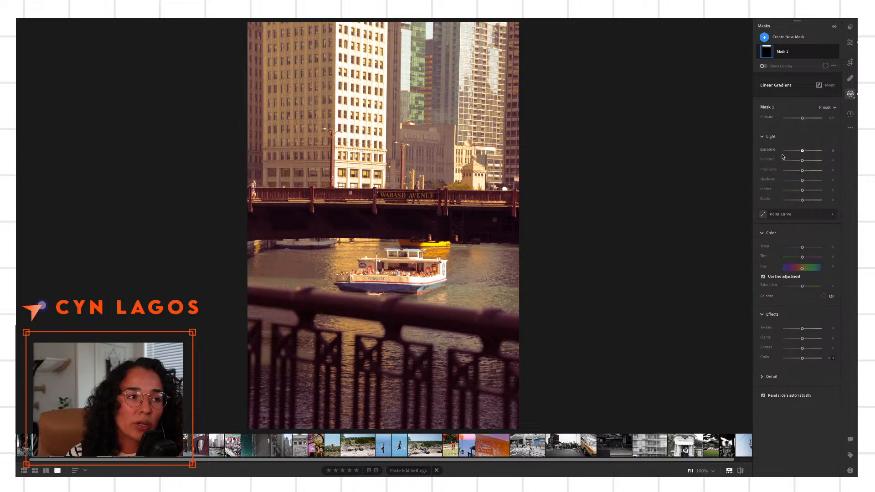
pyautogui.moveTo(802, 151); pyautogui.dragTo(815, 152)
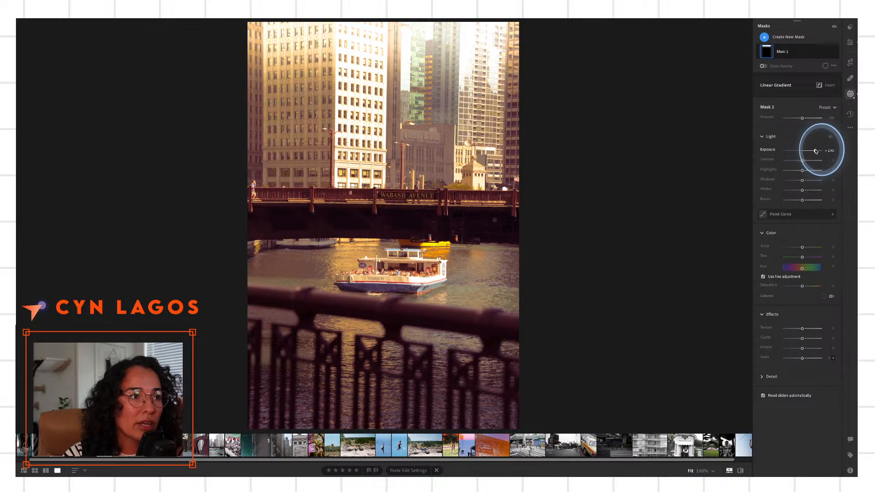
pyautogui.click(815, 150)
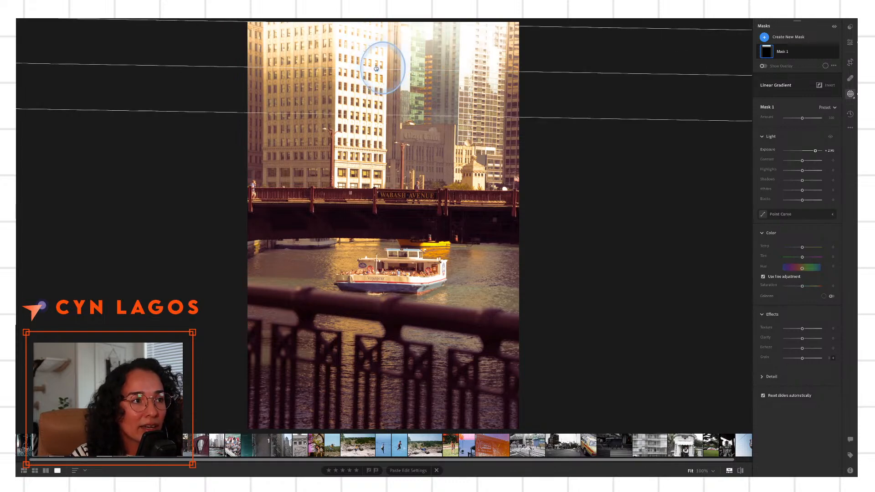
# Reposition the linear gradient to run vertically along the photo's left edge, and compare the result with the original and in full screen
pyautogui.moveTo(376, 69); pyautogui.dragTo(289, 163)
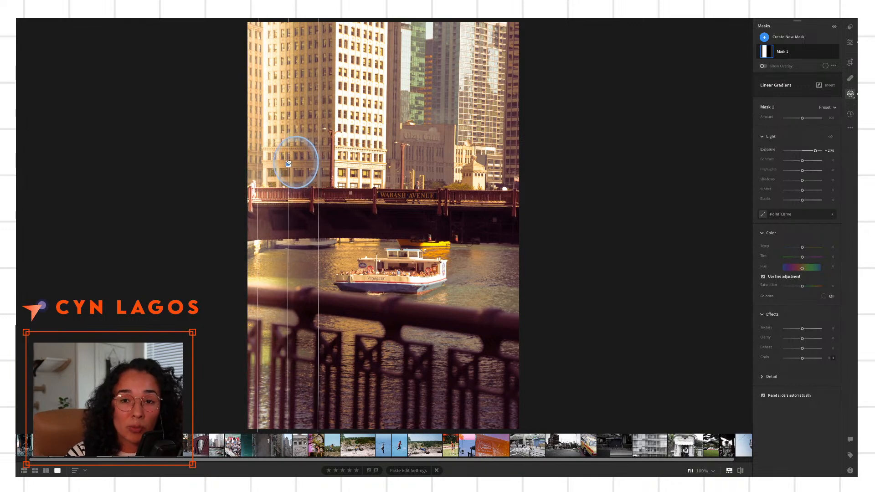
pyautogui.moveTo(288, 163); pyautogui.dragTo(288, 160)
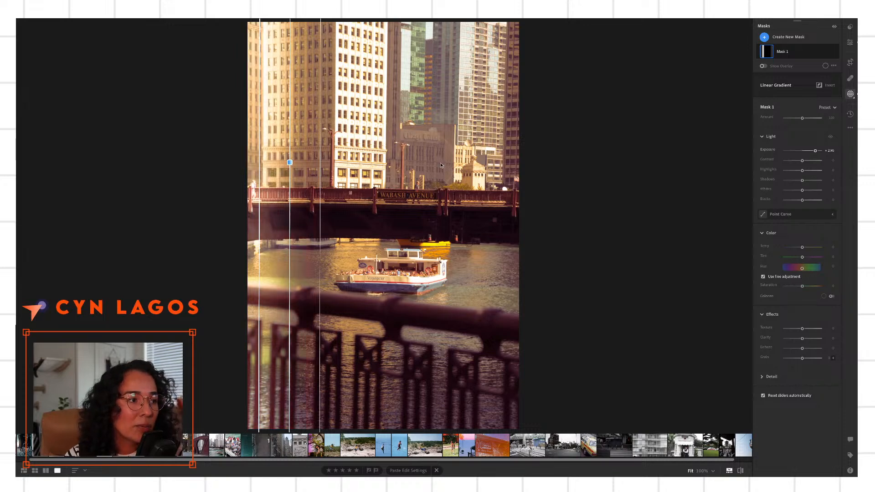
pyautogui.click(588, 187)
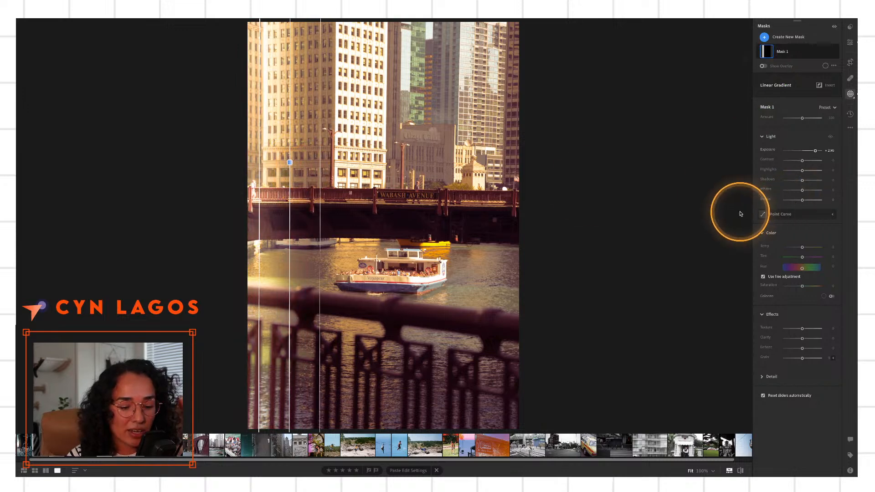
pyautogui.press('\\')
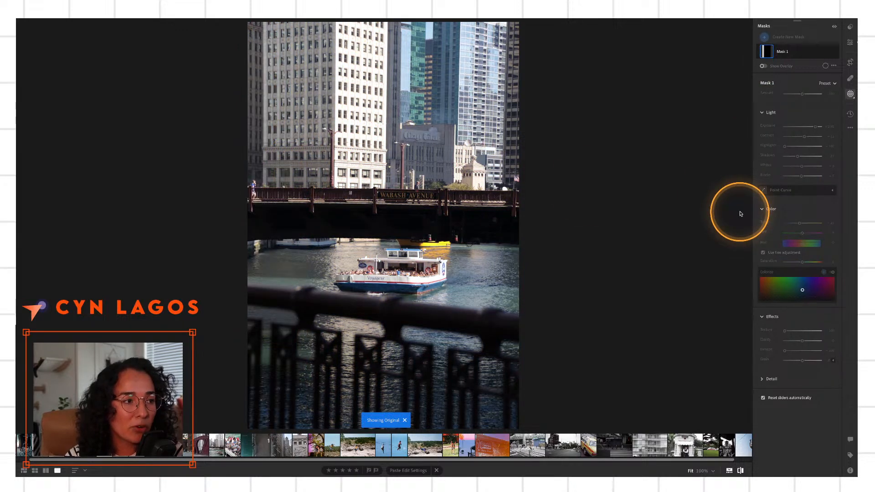
pyautogui.press('\\')
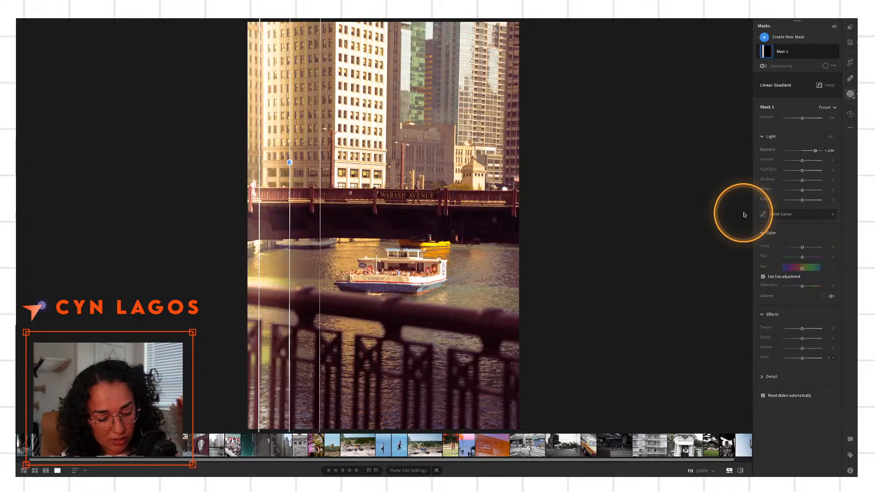
pyautogui.hotkey('shift', 'Tab')
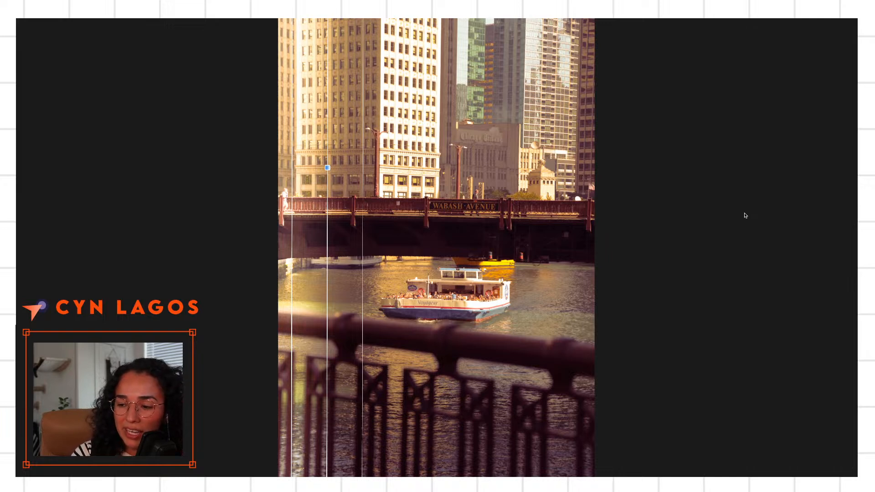
pyautogui.press('f')
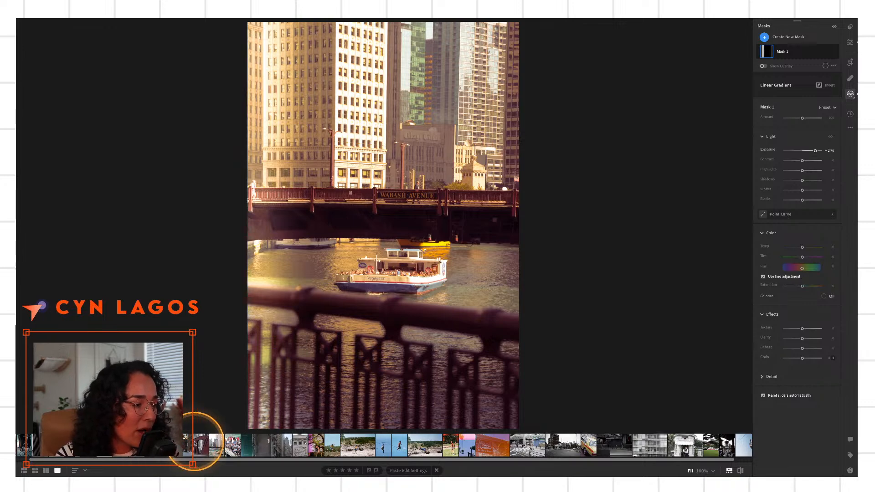
# Browse the unedited Japan photos, open the pagoda photo and check its photo information
pyautogui.scroll(-1, 459, 450)
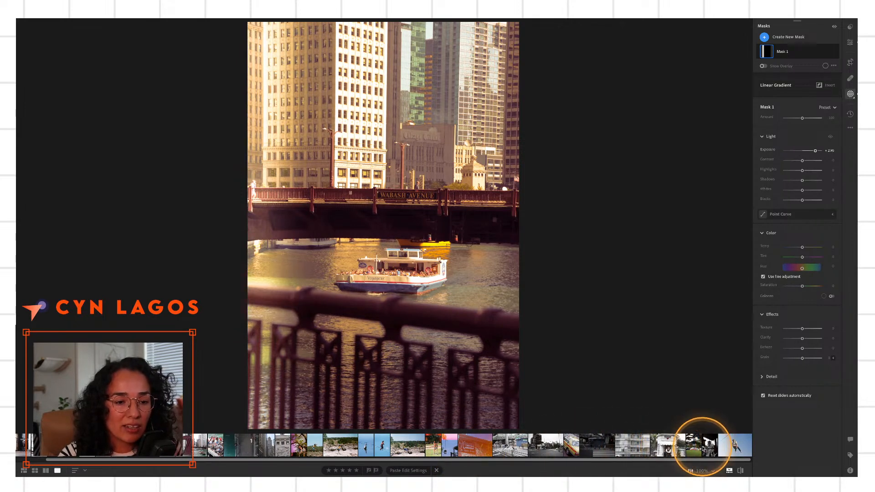
pyautogui.click(709, 446)
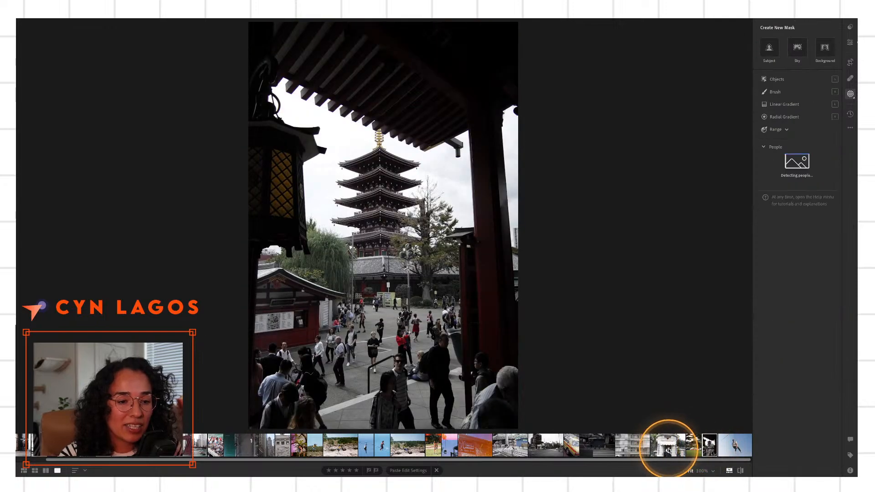
pyautogui.click(667, 447)
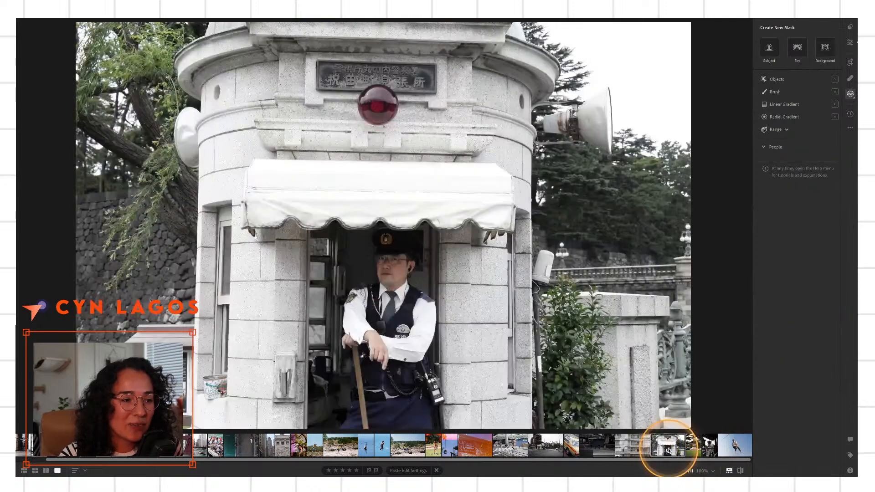
pyautogui.click(711, 448)
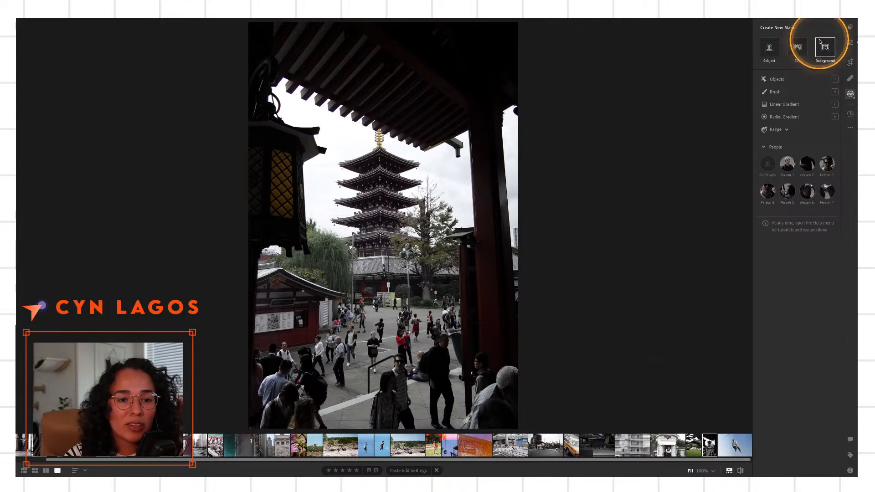
pyautogui.click(850, 470)
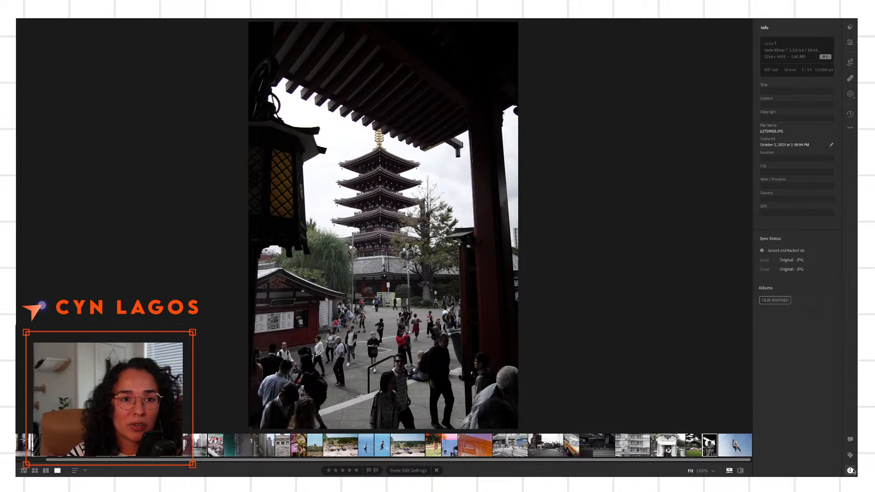
pyautogui.click(850, 470)
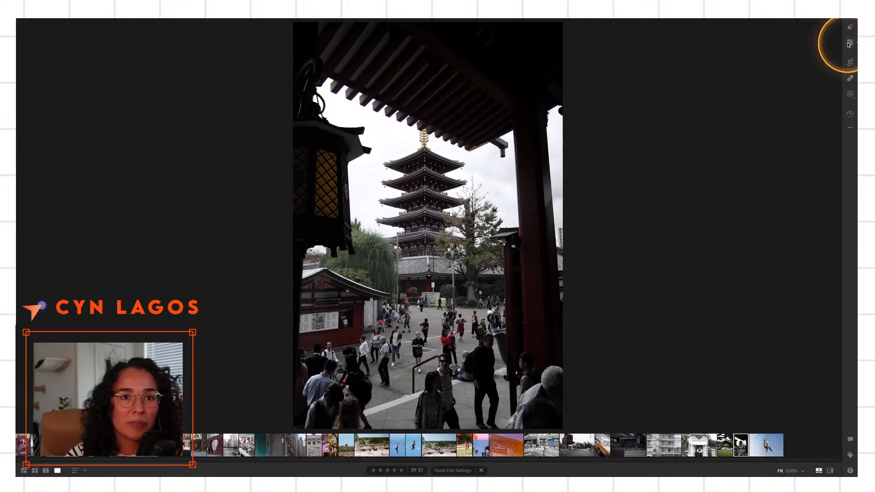
# Adjust the red tones with the Color Mixer's targeted adjustment on the red building: Saturation about +57, Hue about -56
pyautogui.click(850, 43)
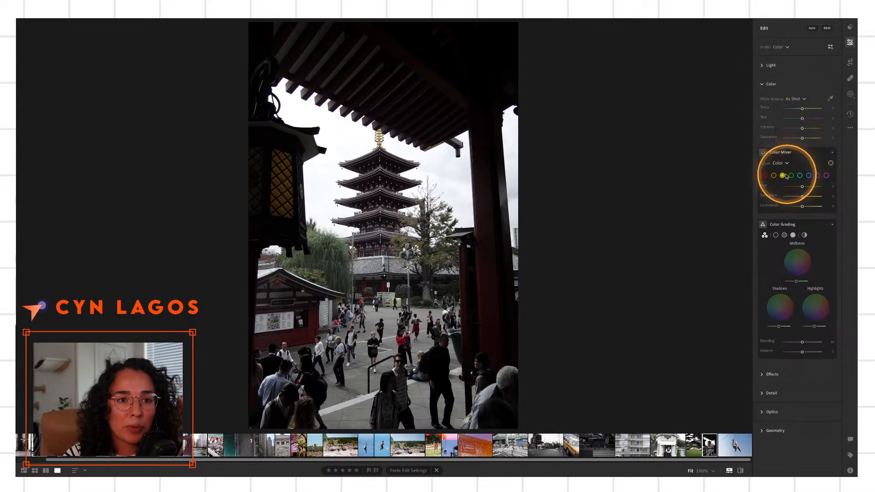
pyautogui.click(766, 176)
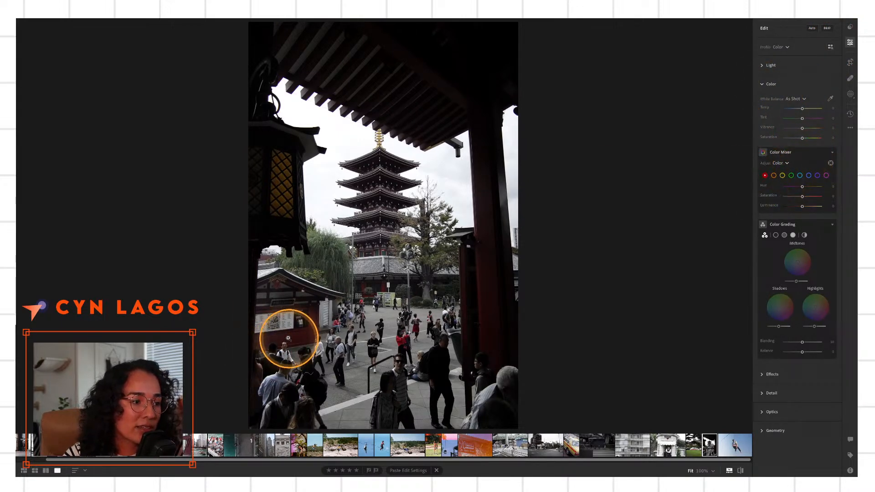
pyautogui.press('alt')
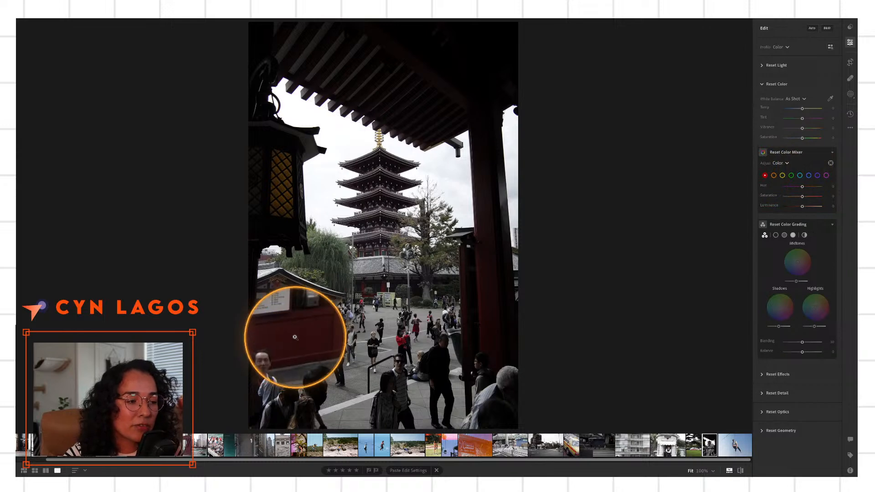
pyautogui.click(830, 164)
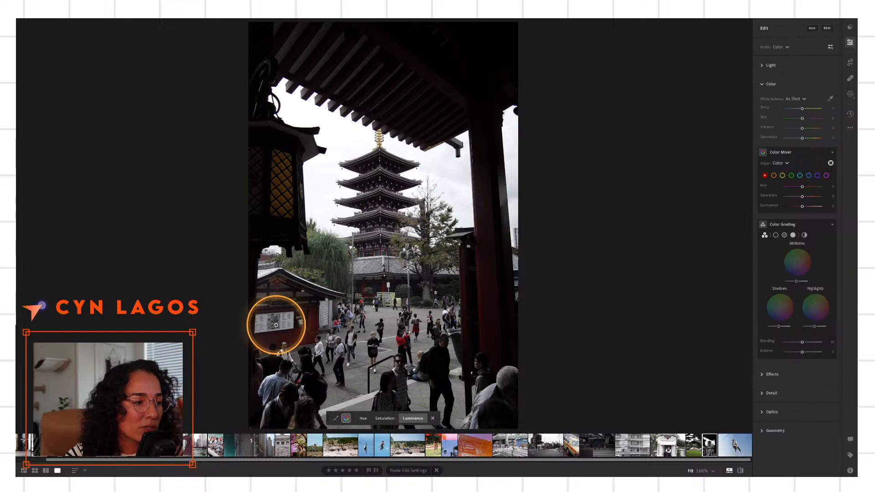
pyautogui.press('alt')
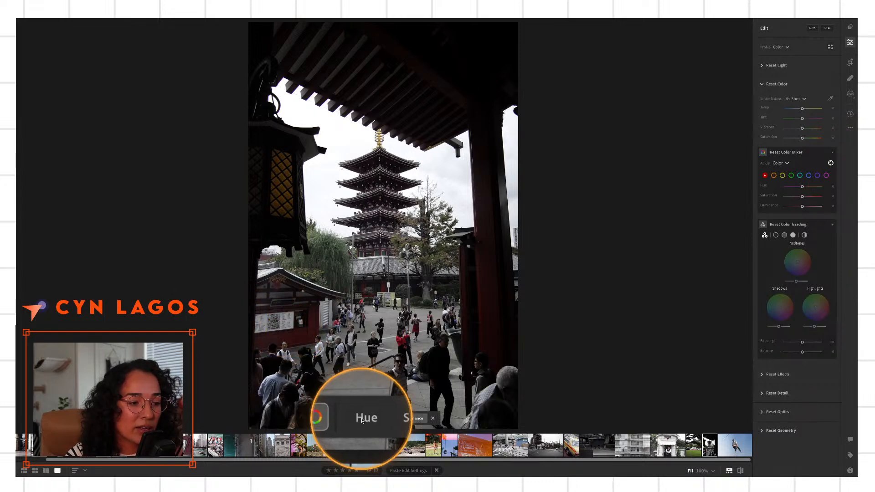
pyautogui.click(363, 418)
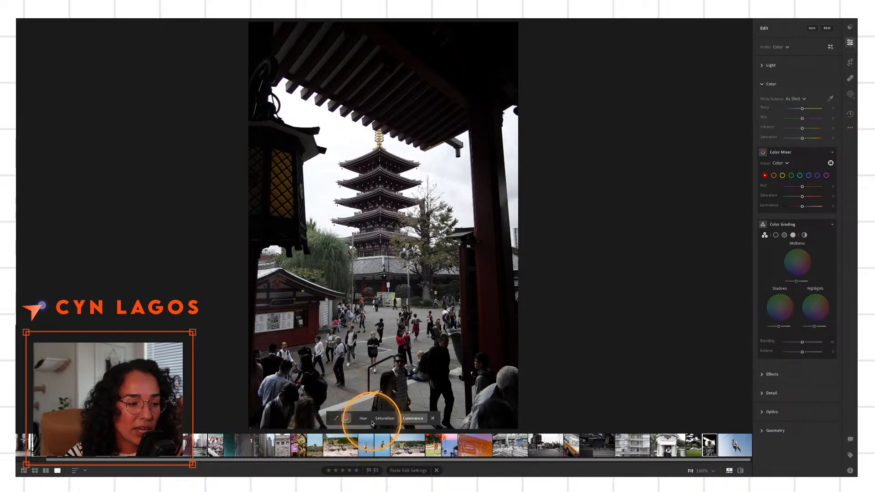
pyautogui.click(384, 418)
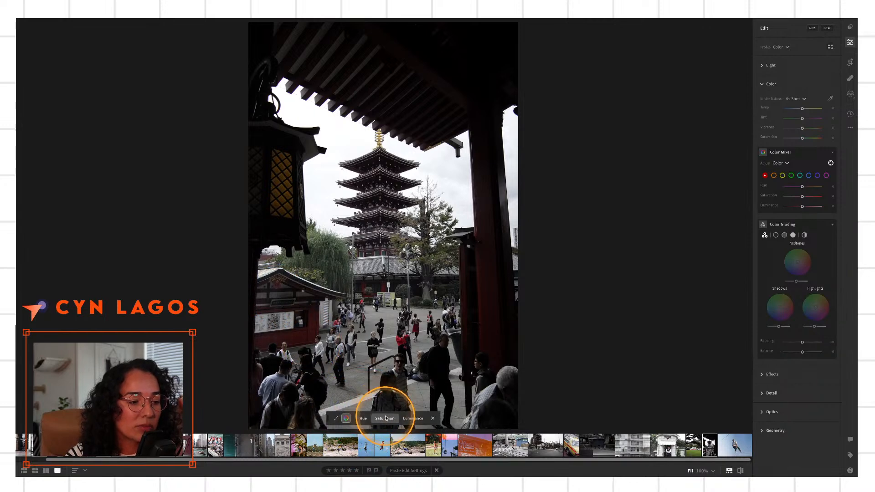
pyautogui.moveTo(311, 337)
pyautogui.mouseDown()
pyautogui.moveTo(359, 335)
pyautogui.moveTo(302, 332)
pyautogui.moveTo(364, 332)
pyautogui.moveTo(318, 329)
pyautogui.mouseUp()
pyautogui.click(363, 418)
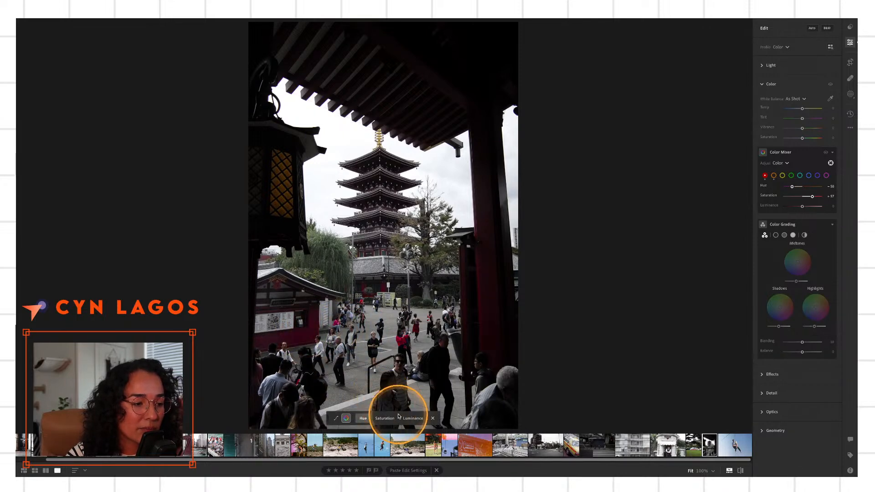
# Raise the red tones with the Color Mixer's targeted adjustment on the red building: Luminance about +48, Saturation about +88
pyautogui.click(412, 418)
pyautogui.moveTo(328, 329); pyautogui.dragTo(366, 325)
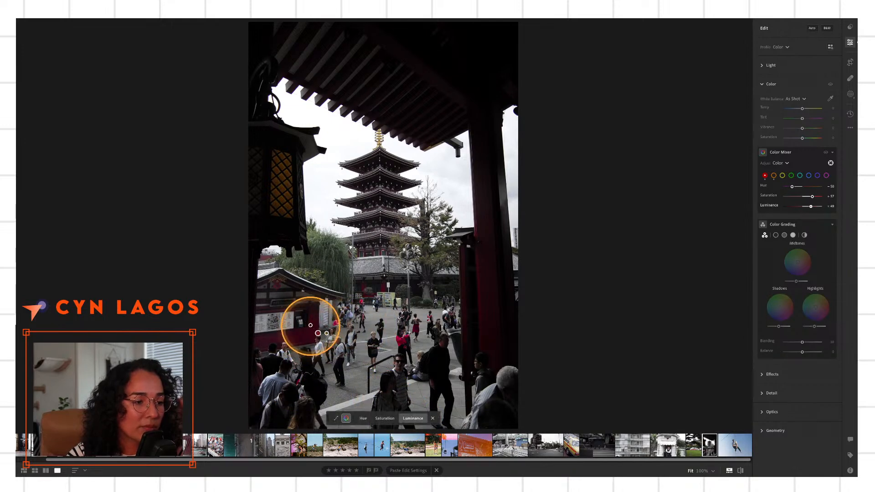
pyautogui.click(385, 418)
pyautogui.moveTo(280, 334); pyautogui.dragTo(338, 331)
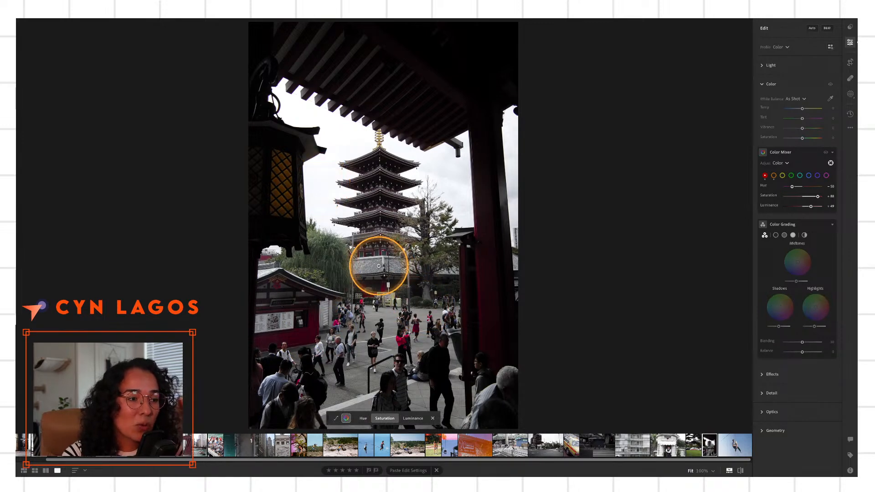
# Boost the blue saturation to about +80 and raise the green saturation with targeted adjustments on the pagoda's base, the street and the seated person
pyautogui.moveTo(378, 265); pyautogui.dragTo(407, 267)
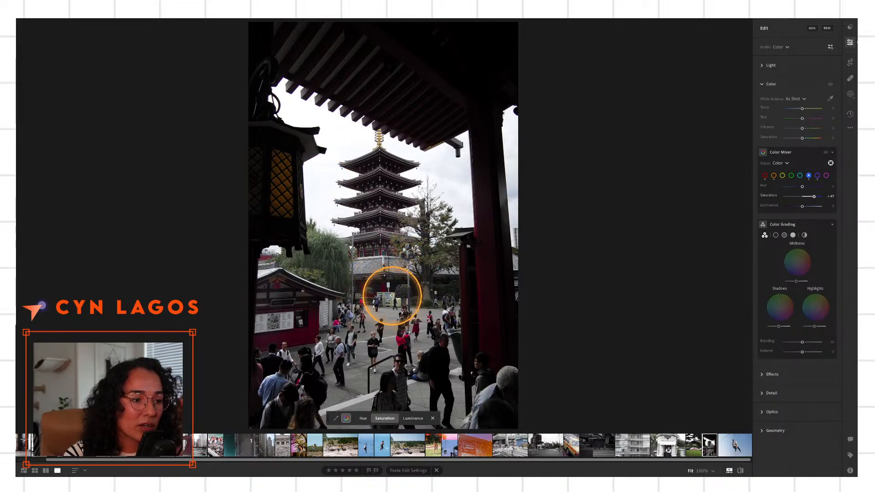
pyautogui.moveTo(392, 297); pyautogui.dragTo(432, 292)
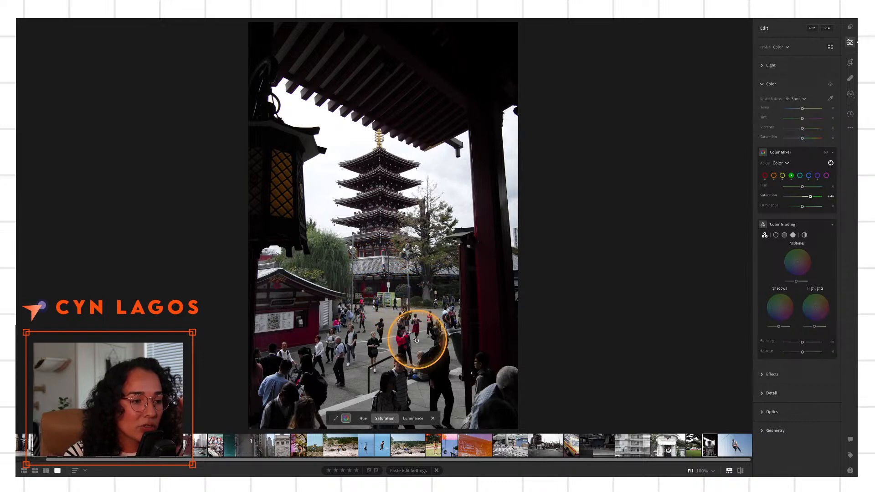
pyautogui.moveTo(385, 378); pyautogui.dragTo(413, 377)
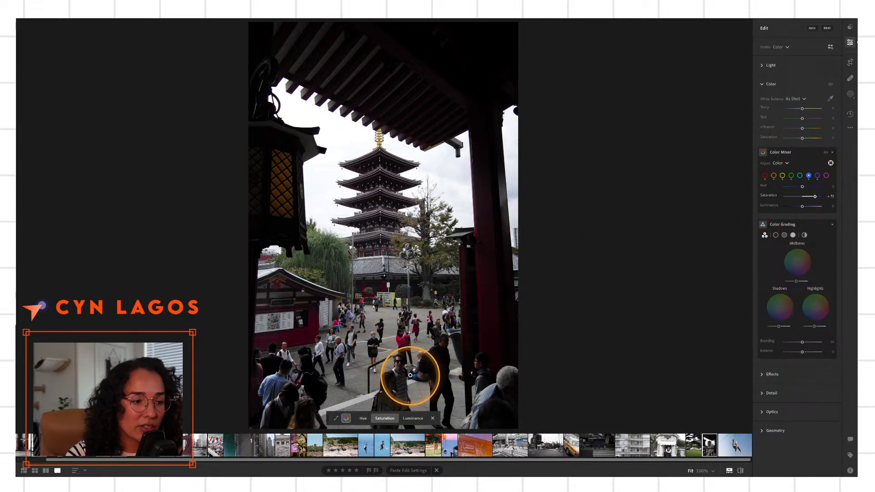
pyautogui.moveTo(414, 377); pyautogui.dragTo(447, 377)
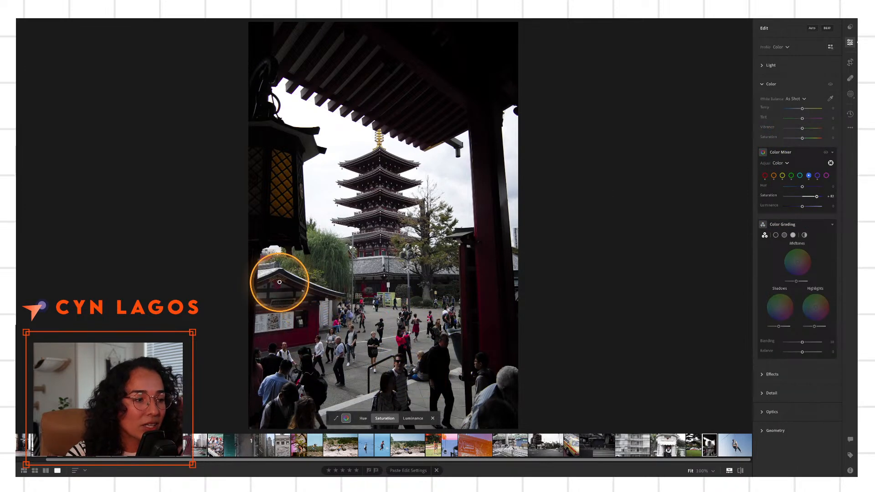
# Set saturation with targeted adjustments to about +40 for greens, +53 for oranges, +100 for blues and +56 for yellows, comparing with the original
pyautogui.moveTo(324, 257)
pyautogui.mouseDown()
pyautogui.moveTo(349, 258)
pyautogui.moveTo(330, 257)
pyautogui.mouseUp()
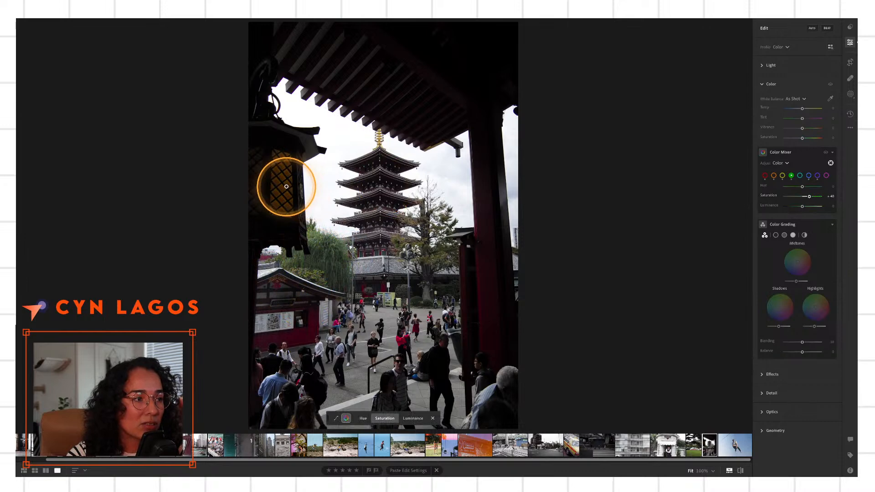
pyautogui.moveTo(286, 185); pyautogui.dragTo(302, 184)
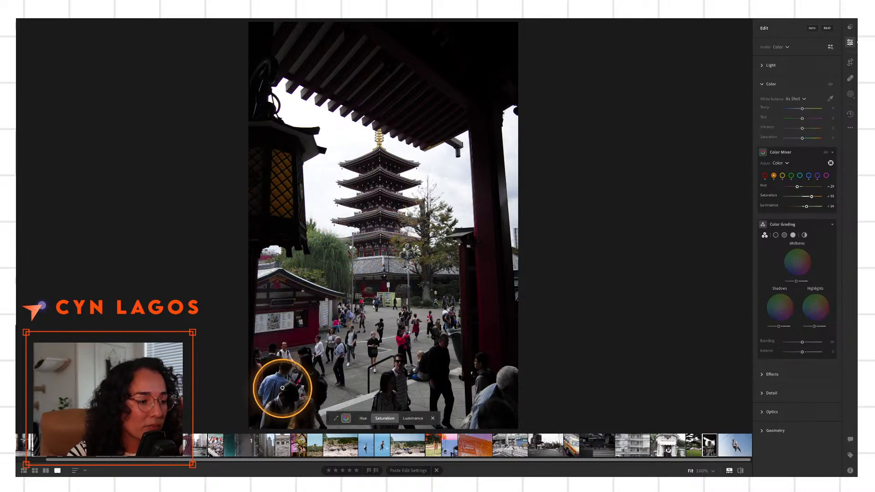
pyautogui.moveTo(284, 384); pyautogui.dragTo(310, 378)
pyautogui.press('\\')
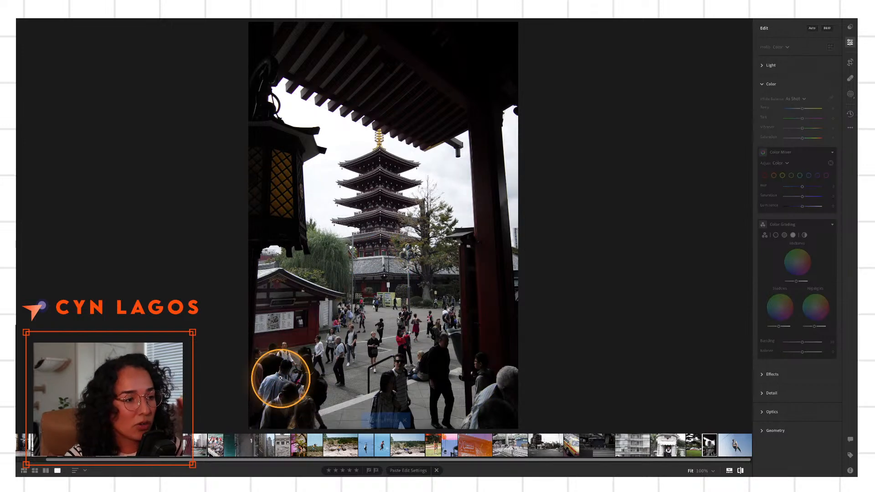
pyautogui.press('\\')
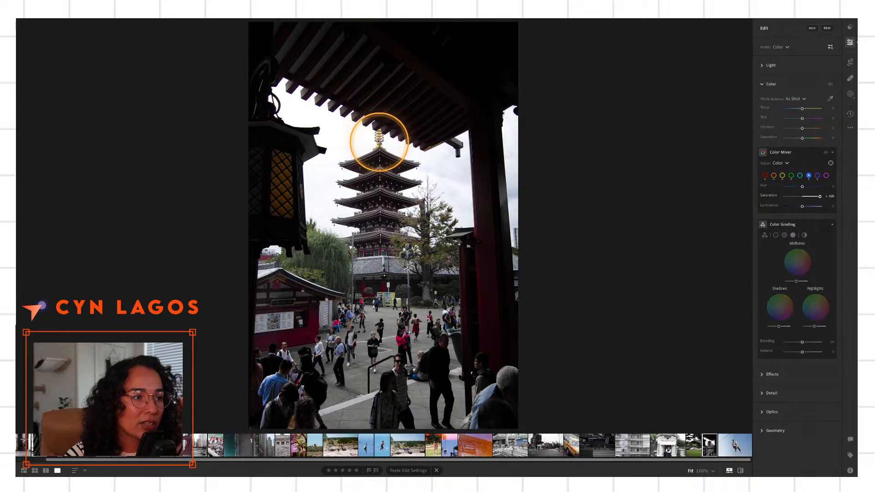
pyautogui.click(830, 163)
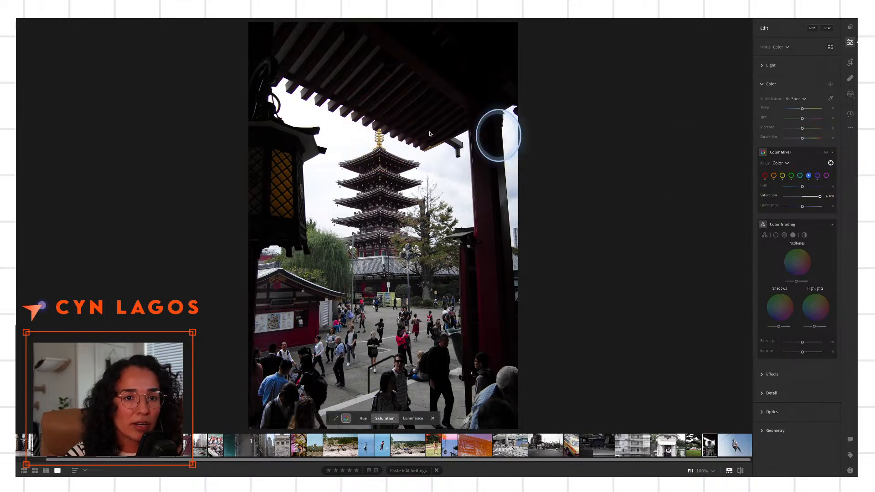
pyautogui.moveTo(383, 138)
pyautogui.mouseDown()
pyautogui.moveTo(392, 141)
pyautogui.moveTo(389, 133)
pyautogui.mouseUp()
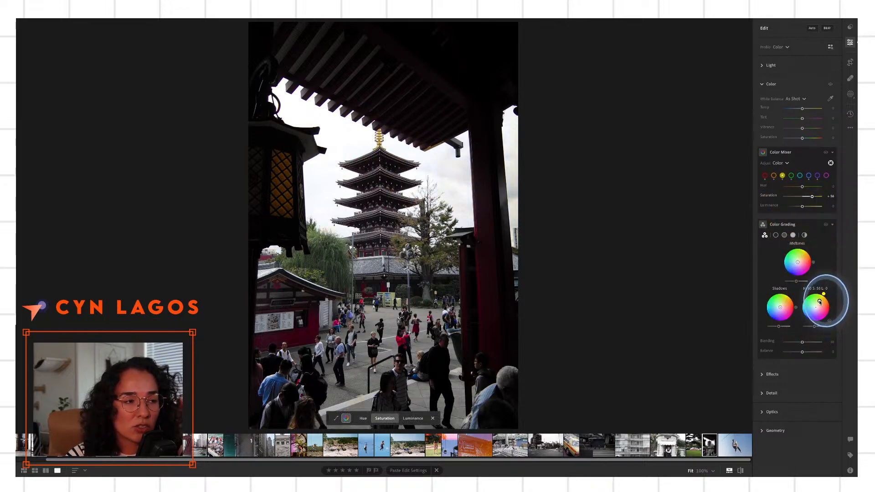
# Tint the highlights a soft cyan-blue in Color Grading, at about hue 195 and saturation 34
pyautogui.moveTo(816, 306)
pyautogui.mouseDown()
pyautogui.moveTo(819, 296)
pyautogui.moveTo(810, 318)
pyautogui.mouseUp()
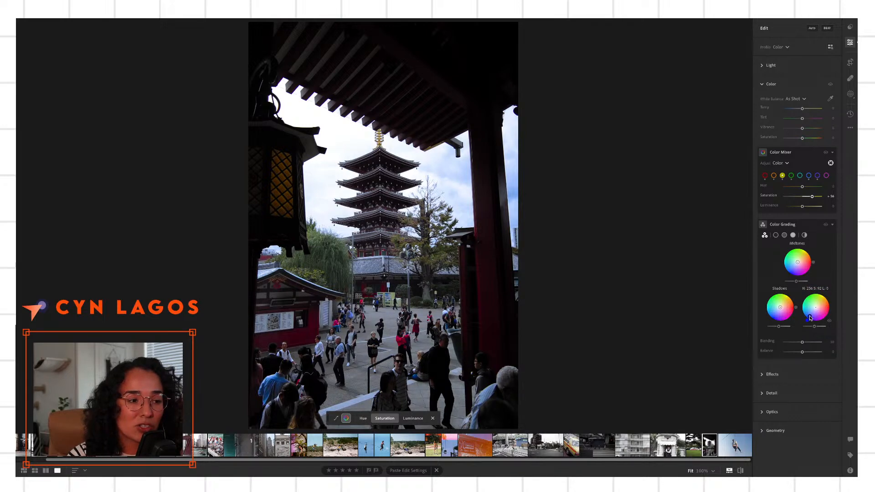
pyautogui.click(810, 318)
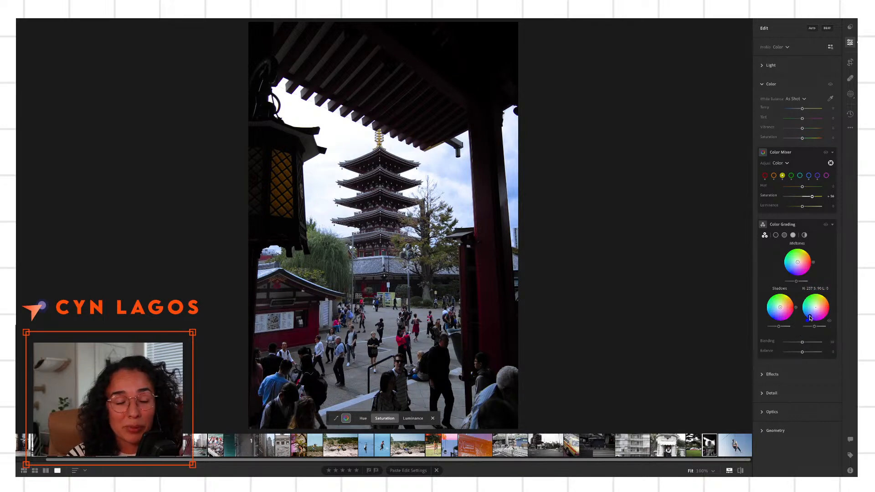
pyautogui.moveTo(810, 318)
pyautogui.mouseDown()
pyautogui.moveTo(824, 313)
pyautogui.moveTo(812, 310)
pyautogui.mouseUp()
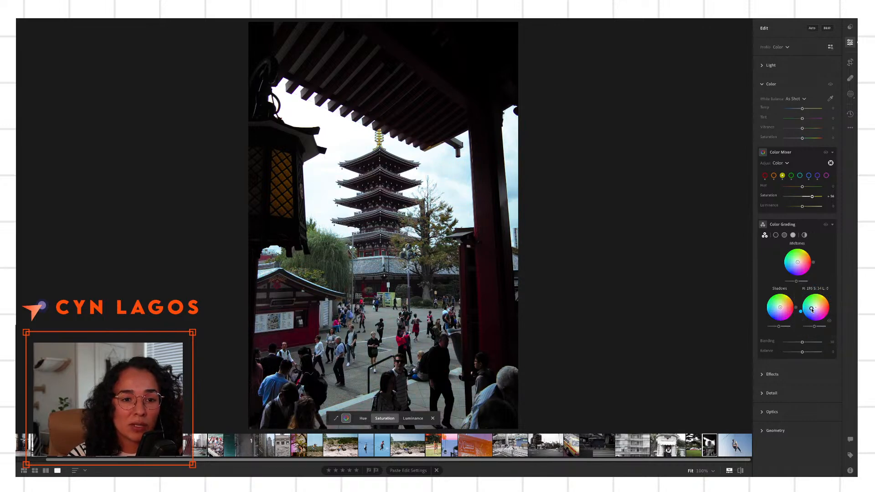
pyautogui.click(811, 309)
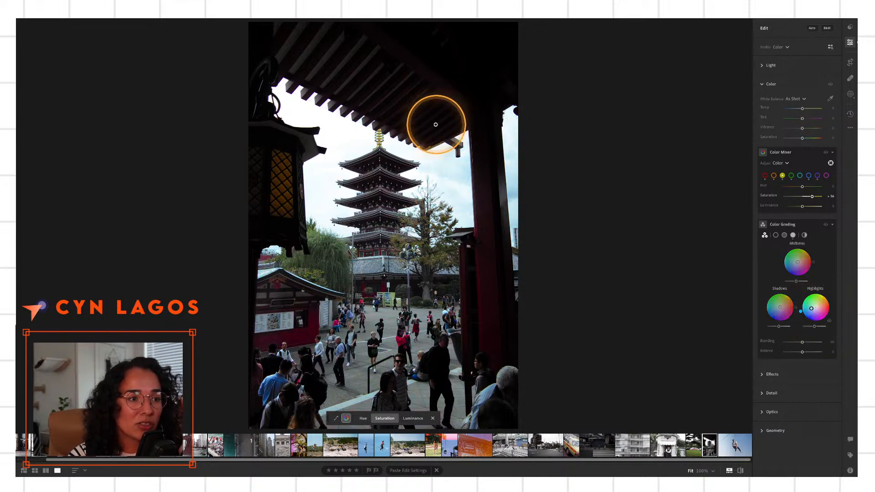
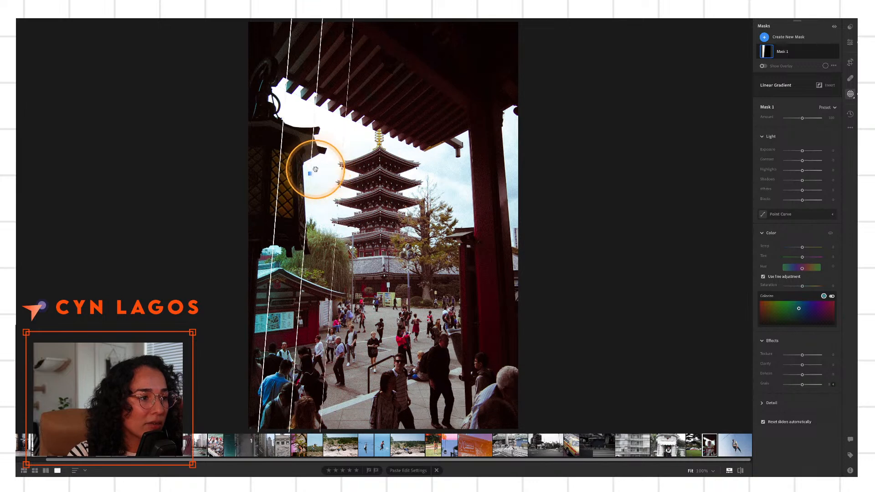
# Colorize the linear gradient mask magenta and rotate it to run diagonally across the photo's upper-left corner
pyautogui.moveTo(795, 308)
pyautogui.mouseDown()
pyautogui.moveTo(813, 307)
pyautogui.moveTo(803, 317)
pyautogui.moveTo(823, 311)
pyautogui.mouseUp()
pyautogui.moveTo(316, 172); pyautogui.dragTo(328, 127)
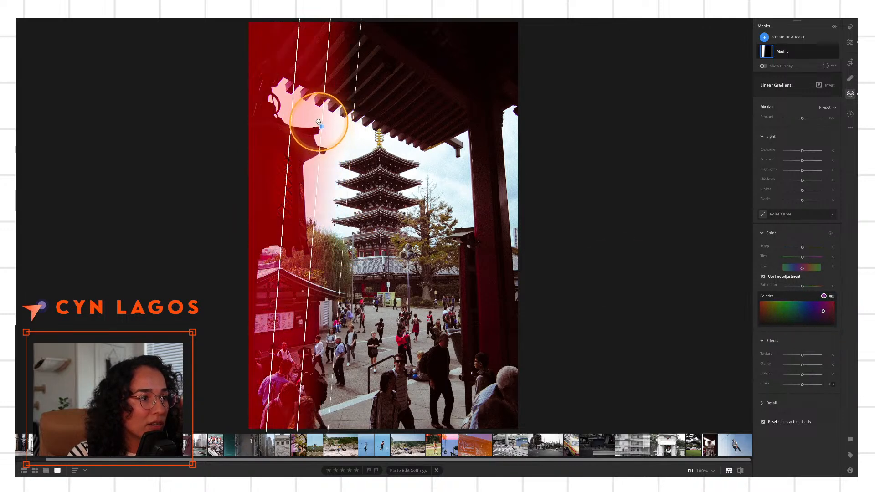
pyautogui.moveTo(321, 135)
pyautogui.mouseDown()
pyautogui.moveTo(312, 137)
pyautogui.moveTo(318, 141)
pyautogui.mouseUp()
# Try green and teal Colorize tones on the gradient mask, settle on a blue-teal and raise the mask's Saturation to about +40
pyautogui.moveTo(792, 309)
pyautogui.mouseDown()
pyautogui.moveTo(762, 307)
pyautogui.moveTo(783, 314)
pyautogui.mouseUp()
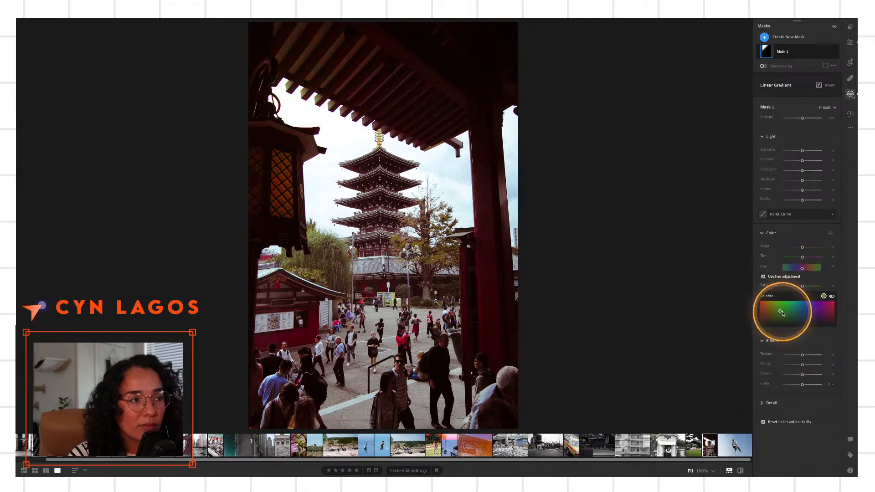
pyautogui.press('alt')
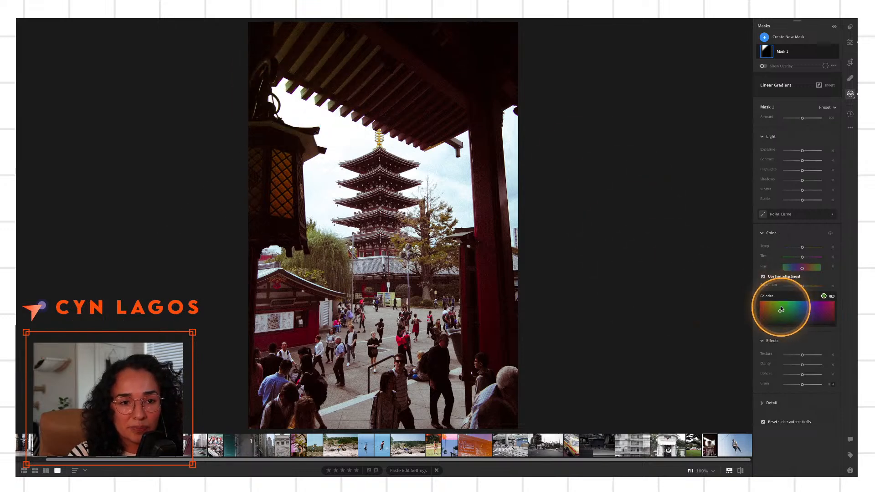
pyautogui.moveTo(781, 310); pyautogui.dragTo(799, 305)
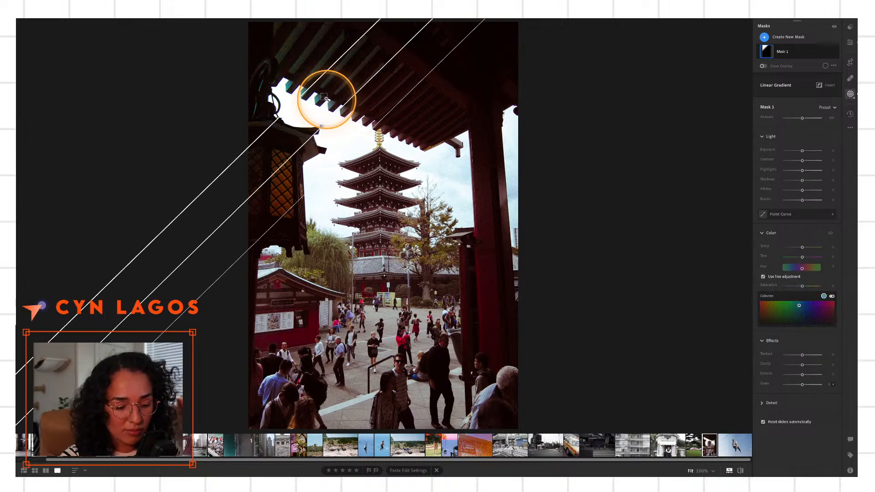
pyautogui.hotkey('ctrl', '=')
pyautogui.moveTo(299, 69); pyautogui.dragTo(466, 249)
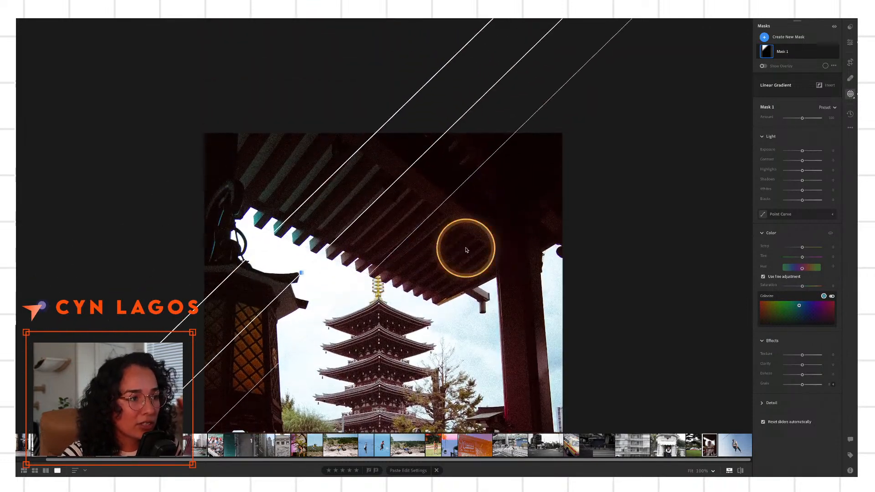
pyautogui.moveTo(799, 305)
pyautogui.mouseDown()
pyautogui.moveTo(816, 307)
pyautogui.moveTo(755, 314)
pyautogui.moveTo(844, 313)
pyautogui.moveTo(796, 312)
pyautogui.mouseUp()
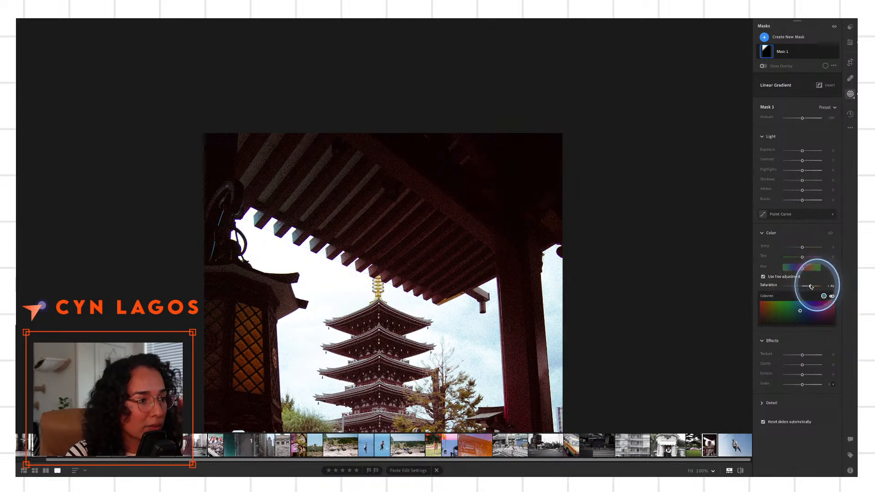
# Warm the gradient mask to a Temp of about +77 and shift its Colorize tone to green
pyautogui.moveTo(802, 247); pyautogui.dragTo(815, 248)
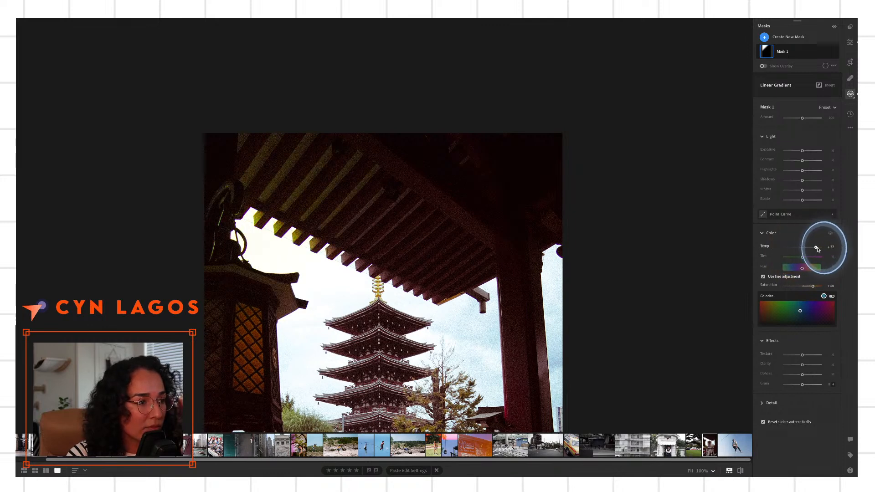
pyautogui.moveTo(804, 312)
pyautogui.mouseDown()
pyautogui.moveTo(814, 306)
pyautogui.moveTo(790, 313)
pyautogui.moveTo(815, 312)
pyautogui.moveTo(799, 310)
pyautogui.mouseUp()
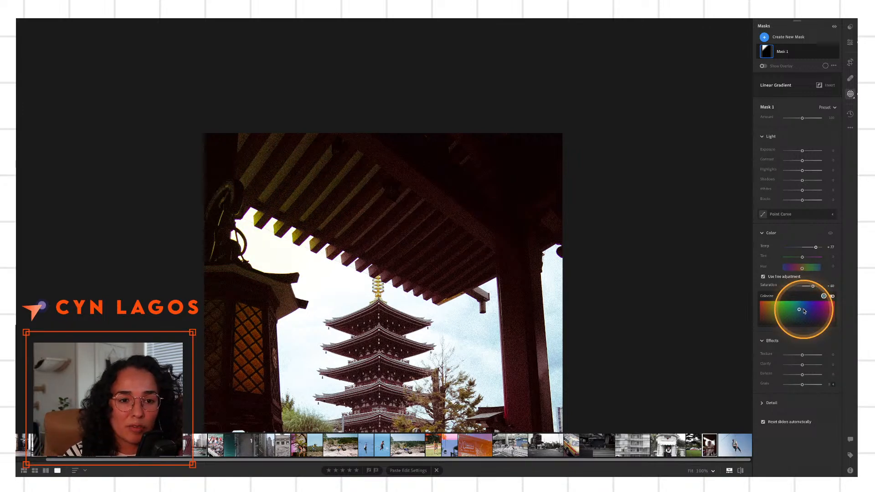
pyautogui.moveTo(803, 310)
pyautogui.mouseDown()
pyautogui.moveTo(807, 303)
pyautogui.moveTo(814, 315)
pyautogui.moveTo(788, 317)
pyautogui.moveTo(801, 313)
pyautogui.moveTo(793, 305)
pyautogui.mouseUp()
pyautogui.hotkey('ctrl', '0')
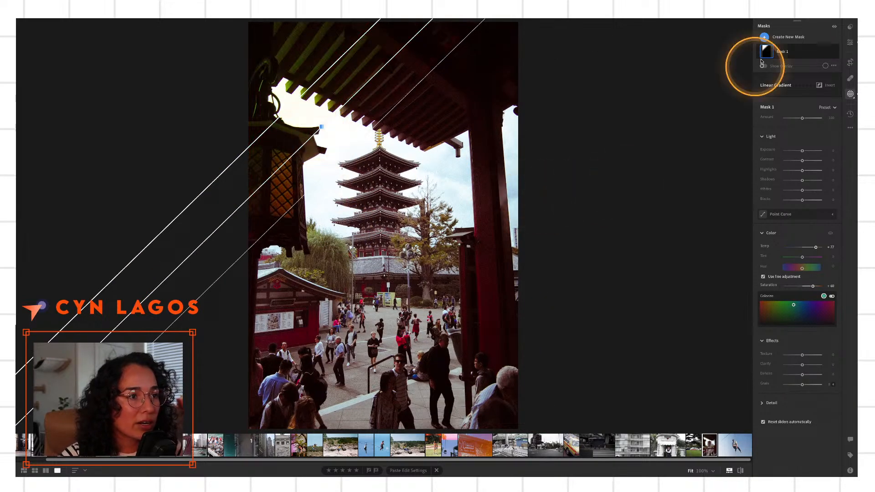
# Reposition the diagonal gradient over the lantern and roof beams, and compare the result with the original in full screen
pyautogui.moveTo(322, 127); pyautogui.dragTo(355, 170)
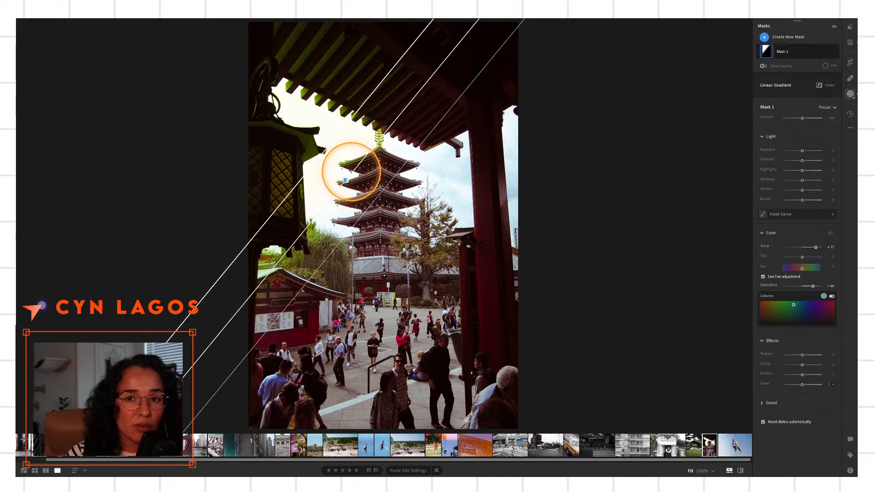
pyautogui.moveTo(351, 171); pyautogui.dragTo(325, 163)
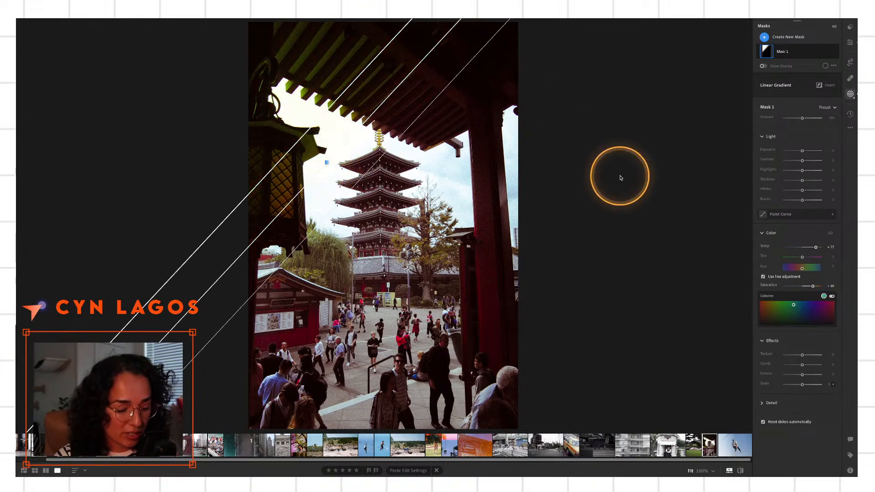
pyautogui.press('f')
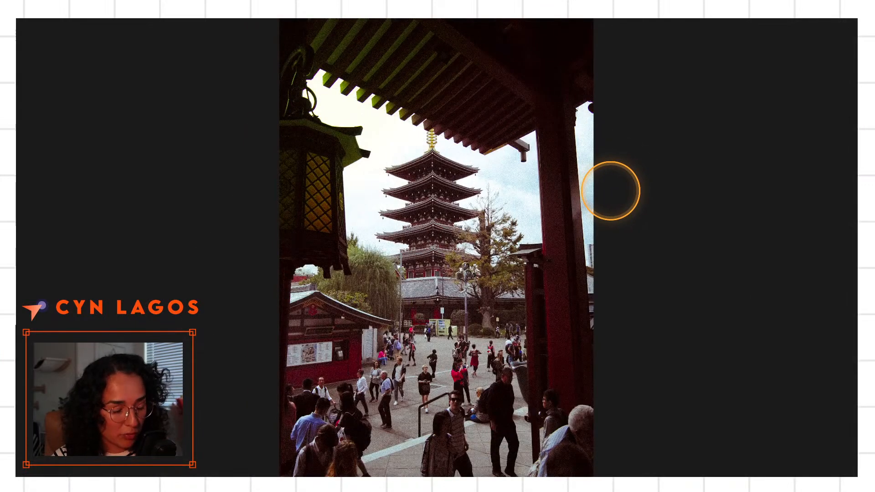
pyautogui.press('\\')
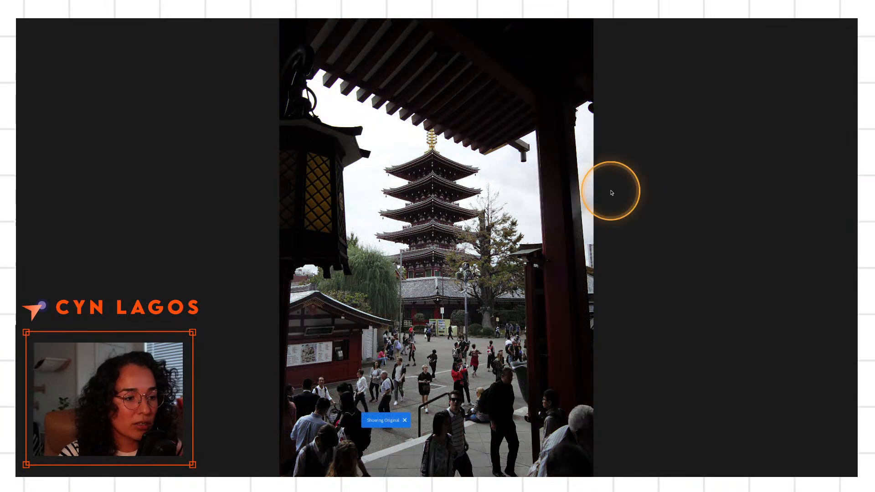
pyautogui.press('\\')
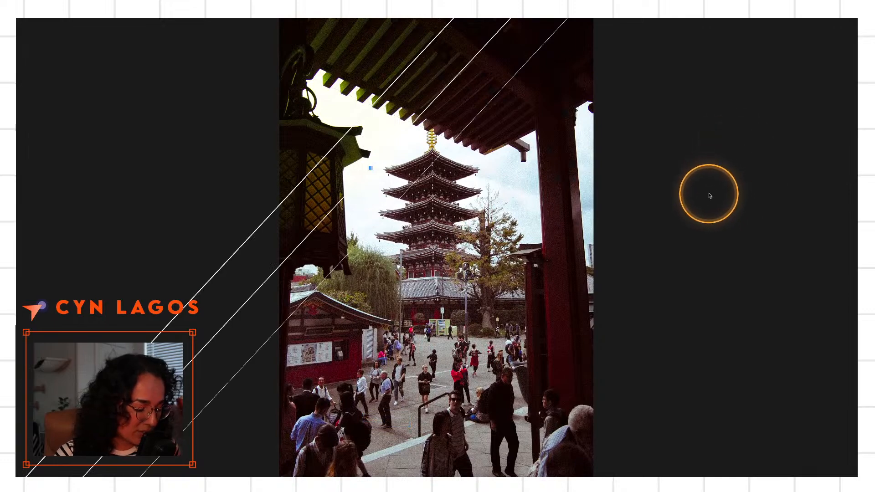
pyautogui.press('f')
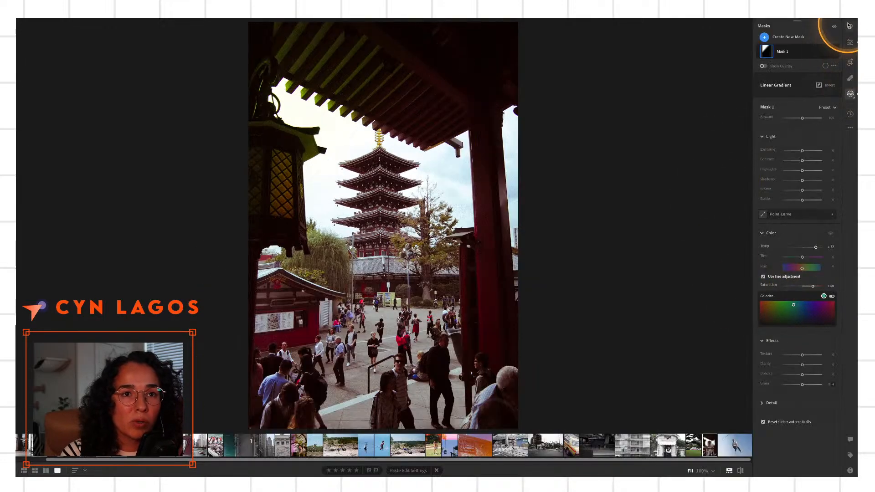
# Save the pagoda photo's grade as a preset named "Japan Energy" without masking, and collapse its preset group
pyautogui.click(782, 36)
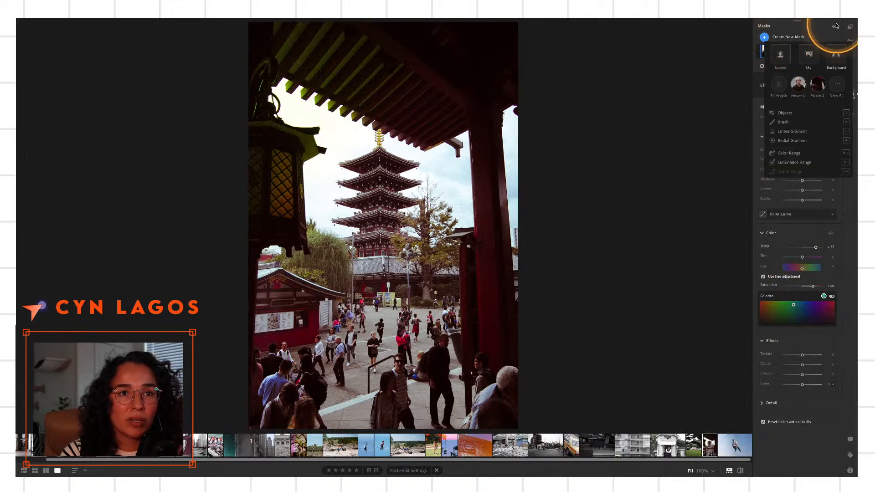
pyautogui.click(852, 26)
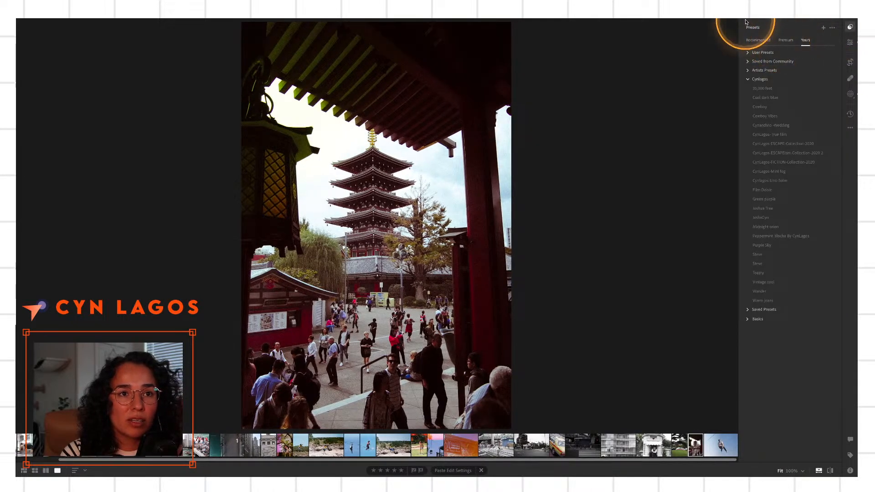
pyautogui.click(821, 27)
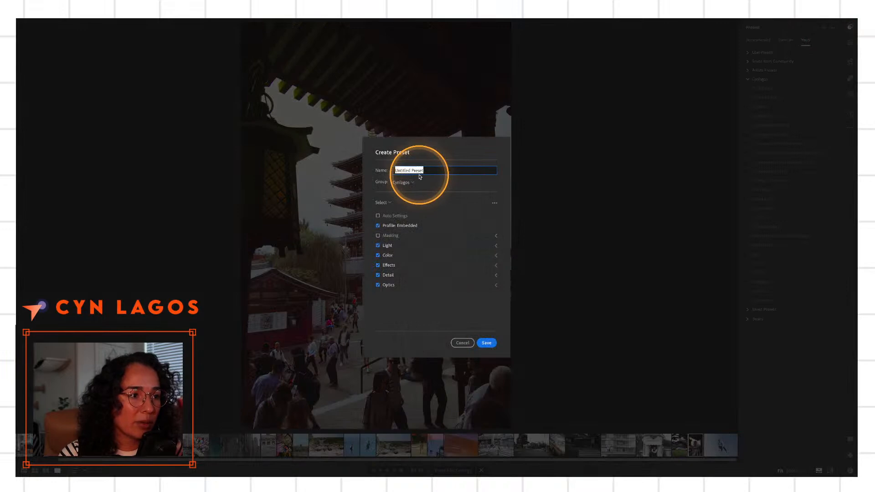
pyautogui.write('Jap')
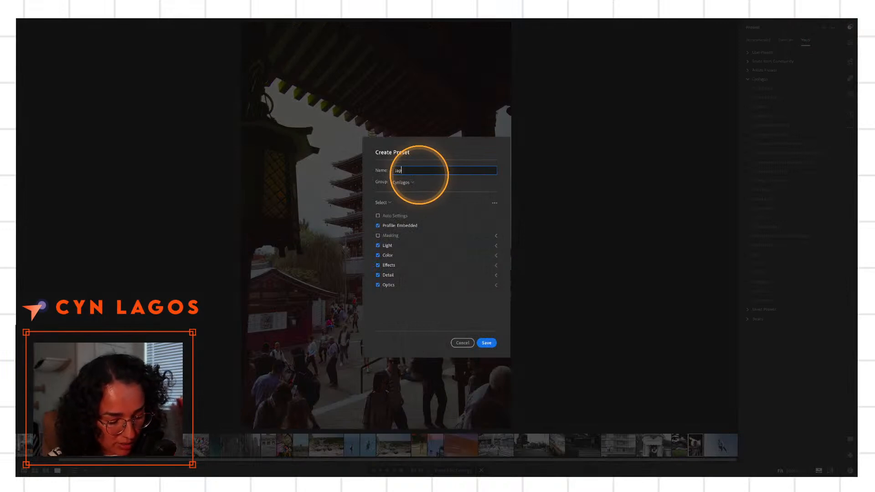
pyautogui.write('an Energy')
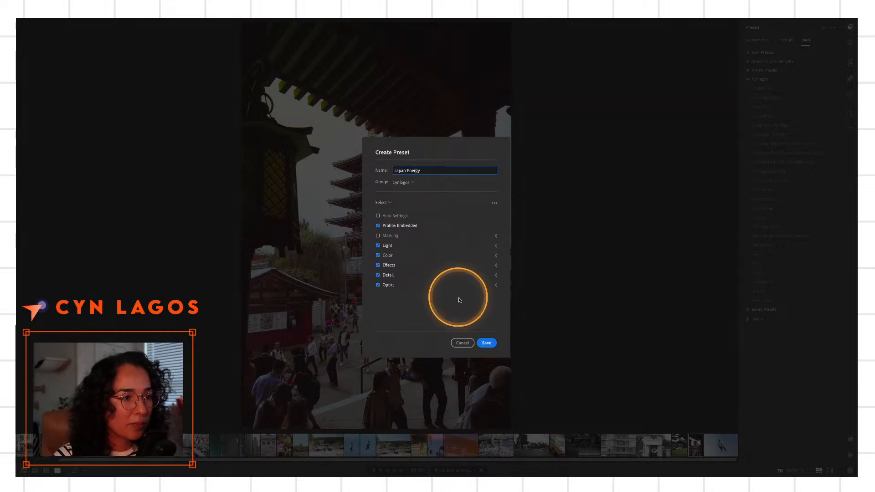
pyautogui.click(486, 342)
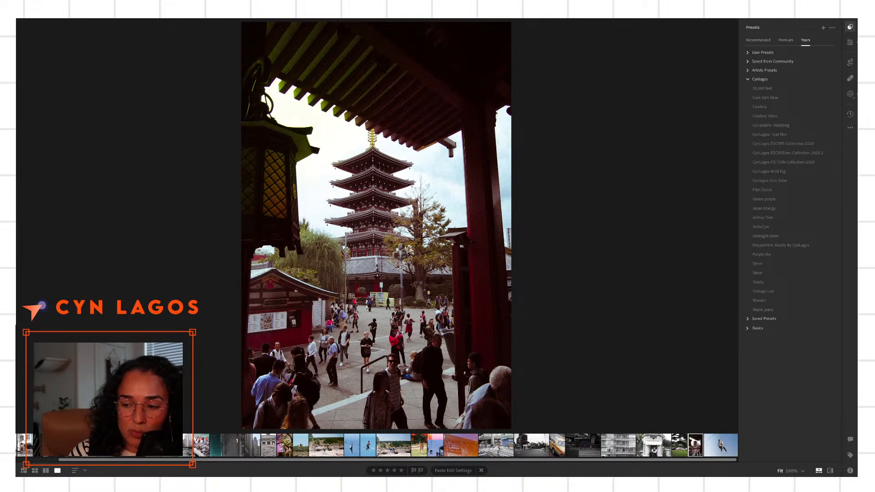
pyautogui.click(748, 79)
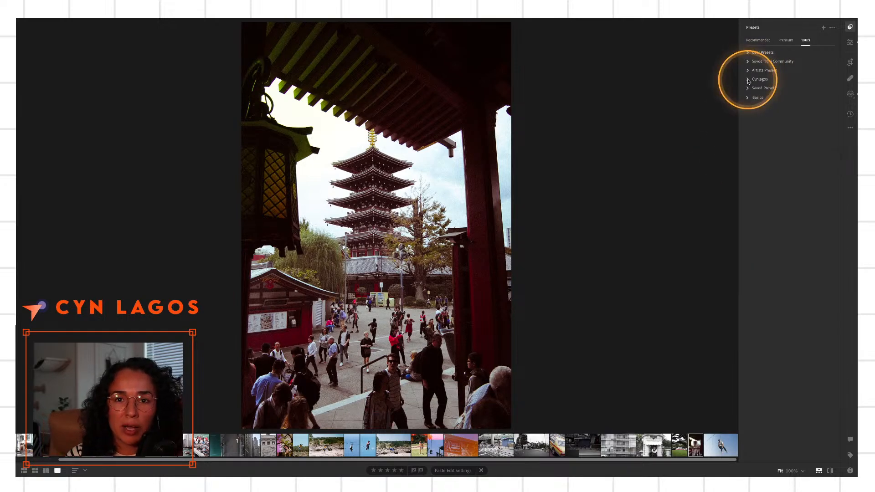
pyautogui.click(748, 79)
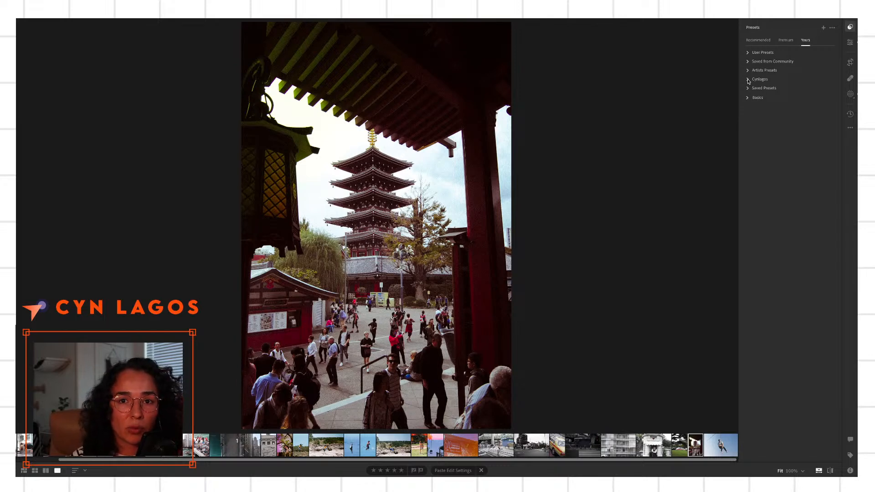
pyautogui.click(748, 79)
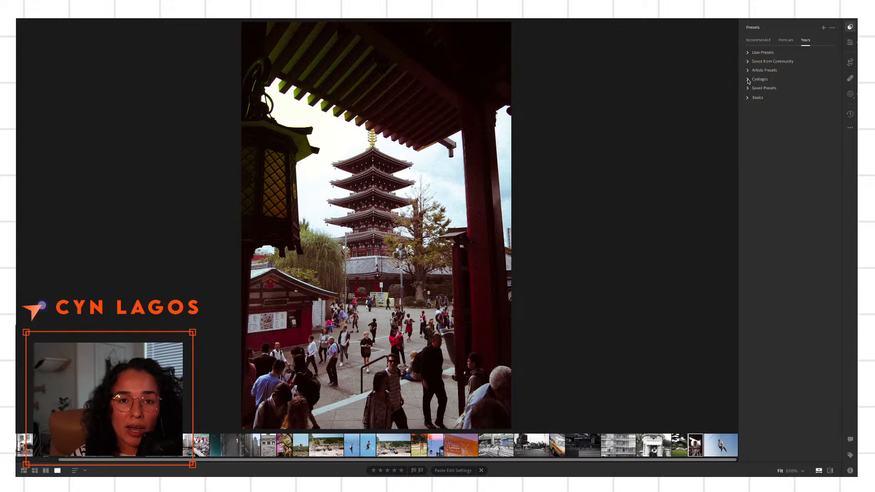
# Bring up the Edit settings alongside the presets and slightly lower the computer's display brightness
pyautogui.click(849, 42)
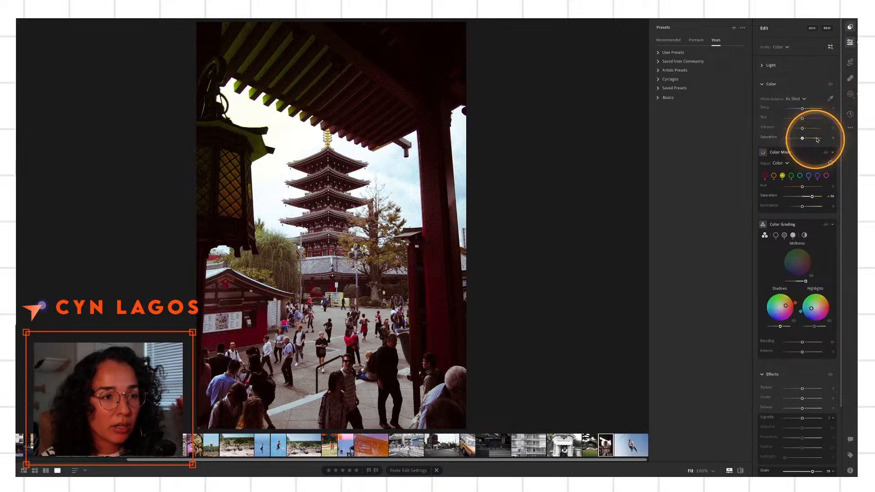
pyautogui.press('super+space')
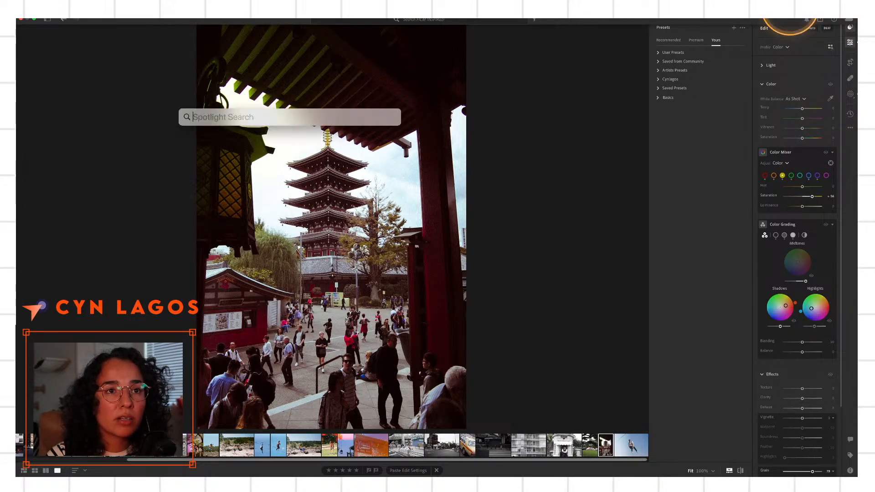
pyautogui.click(790, 19)
pyautogui.moveTo(836, 112); pyautogui.dragTo(822, 109)
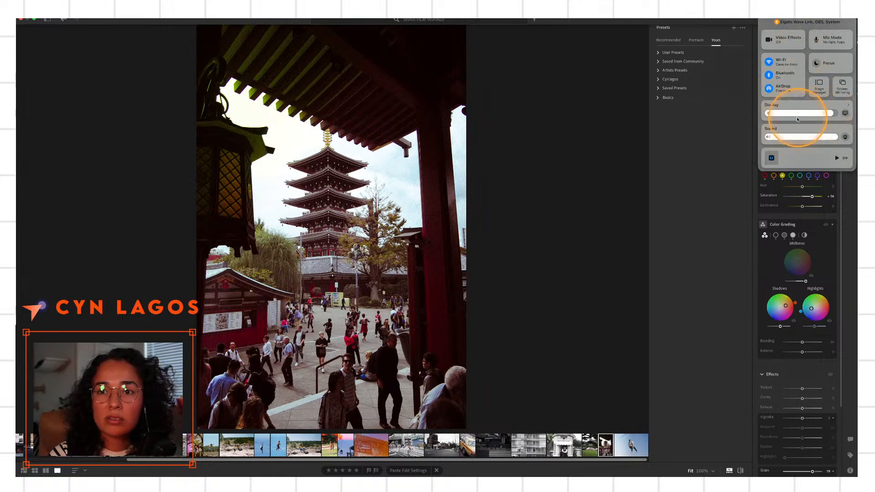
pyautogui.click(691, 198)
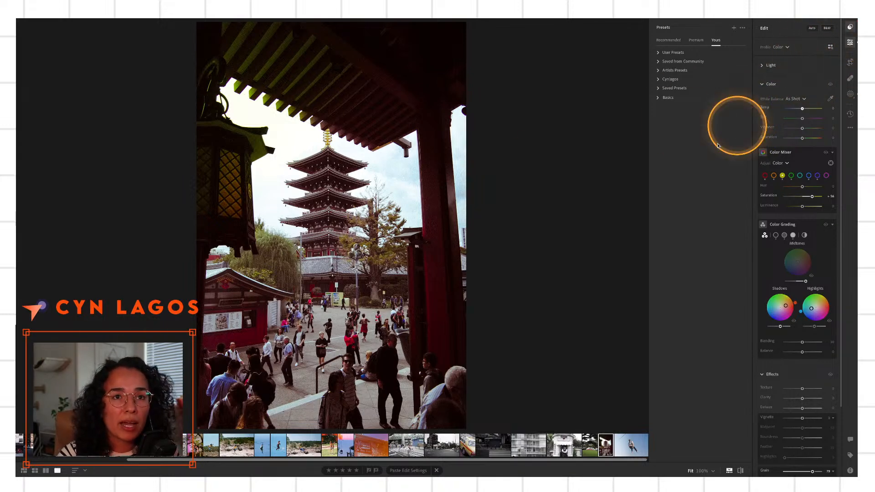
# Apply the Japan Energy preset to the skyscraper photo and reduce the preset's Amount slightly
pyautogui.click(166, 446)
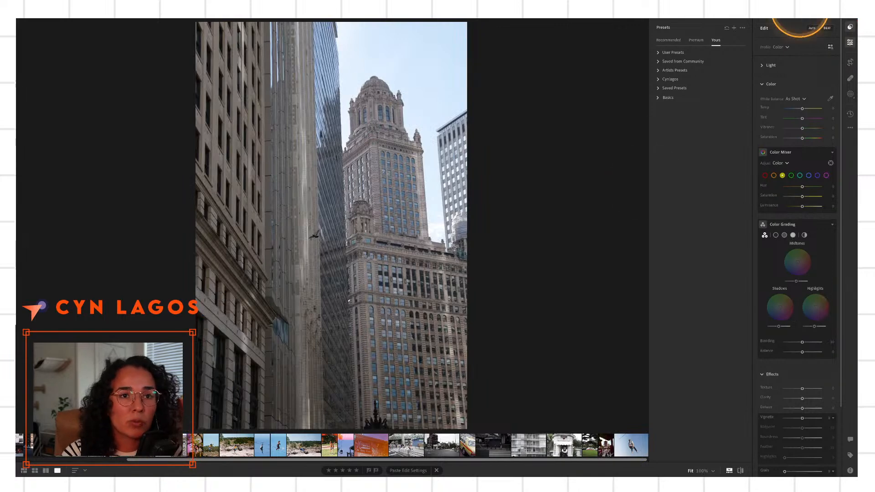
pyautogui.click(659, 80)
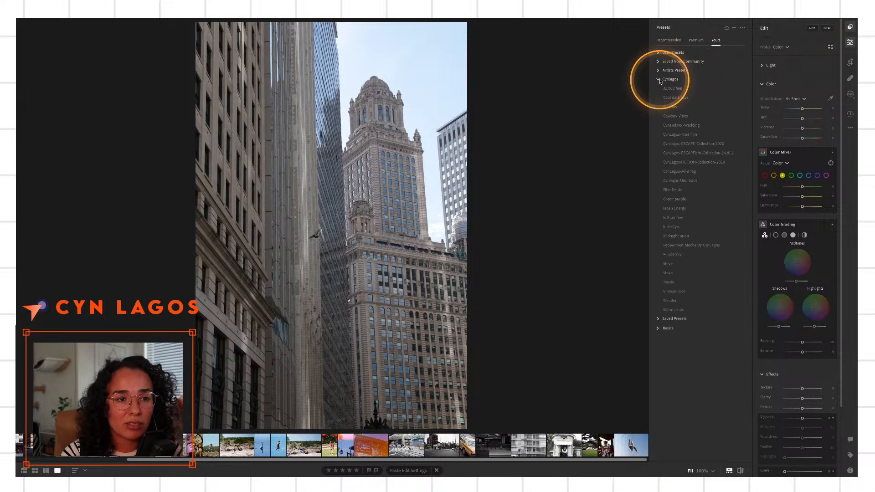
pyautogui.click(675, 209)
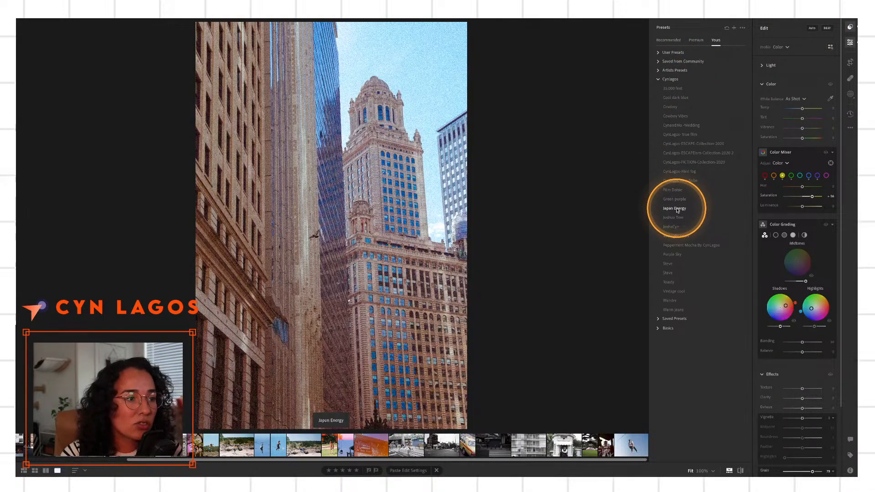
pyautogui.click(677, 210)
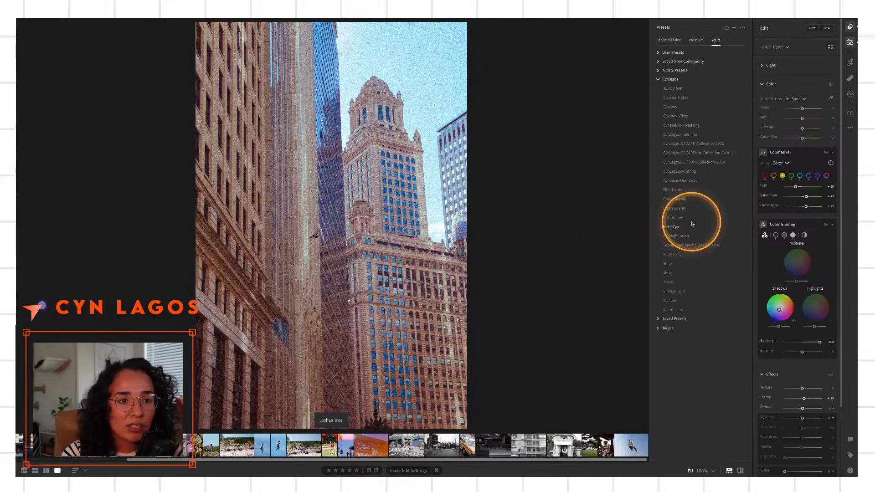
pyautogui.moveTo(705, 223)
pyautogui.mouseDown()
pyautogui.moveTo(725, 223)
pyautogui.moveTo(670, 224)
pyautogui.moveTo(701, 224)
pyautogui.mouseUp()
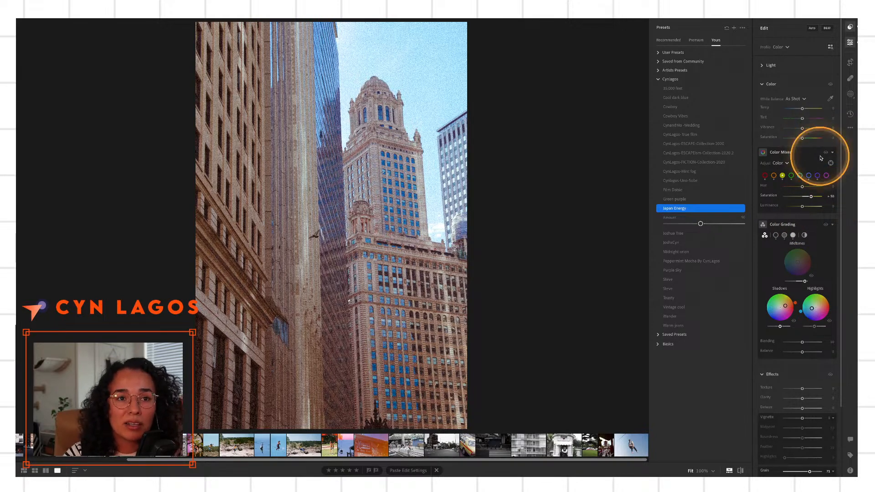
# Check the skyscraper photo's Detail settings and set its Grain to 0
pyautogui.click(766, 84)
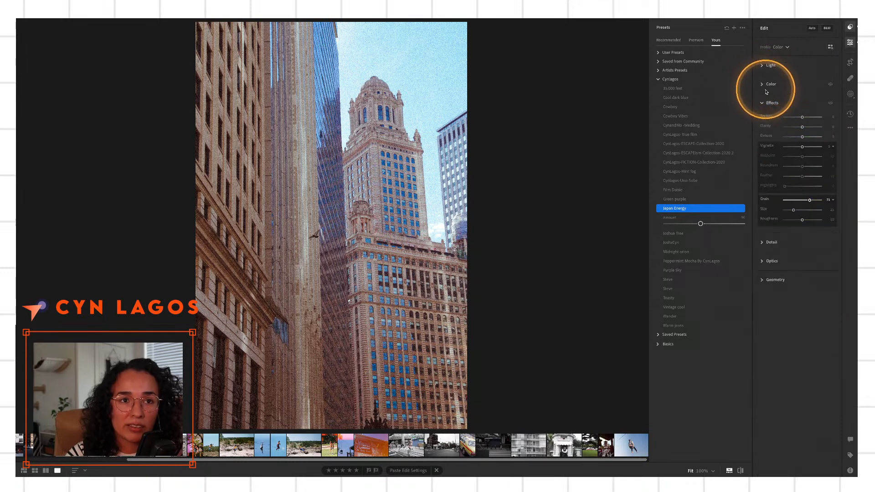
pyautogui.click(764, 104)
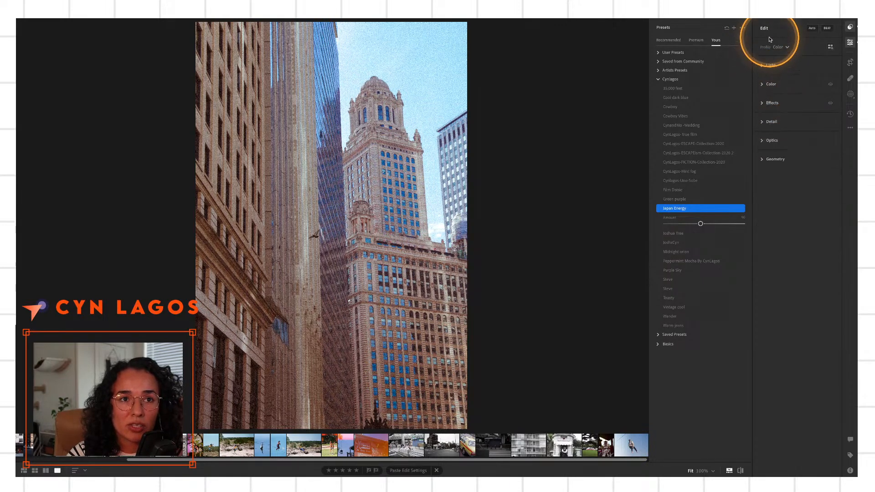
pyautogui.press('alt')
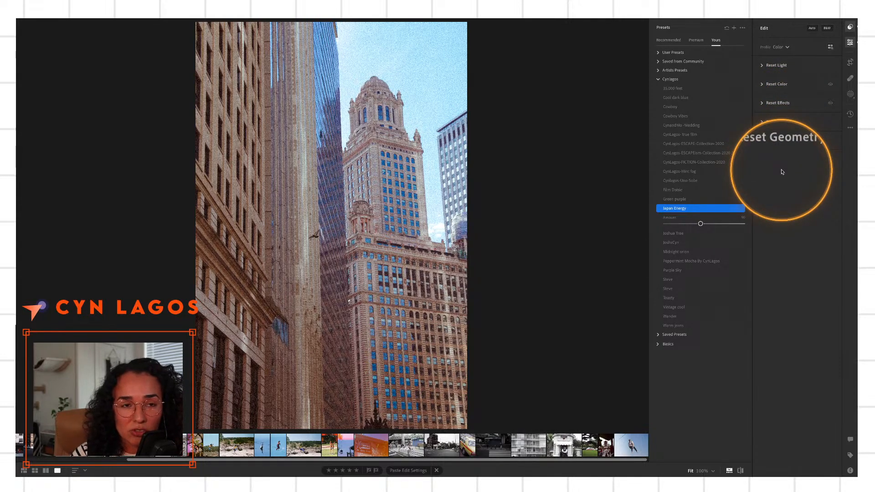
pyautogui.click(763, 121)
pyautogui.click(764, 122)
pyautogui.click(765, 122)
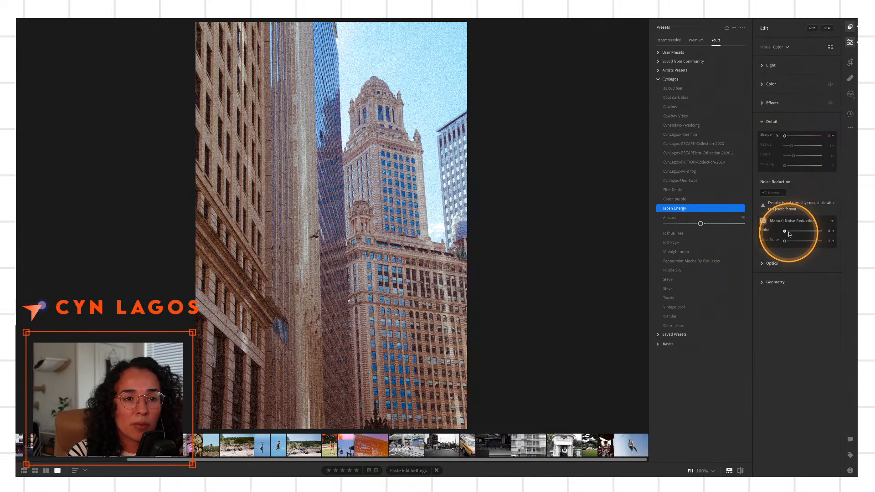
pyautogui.click(767, 122)
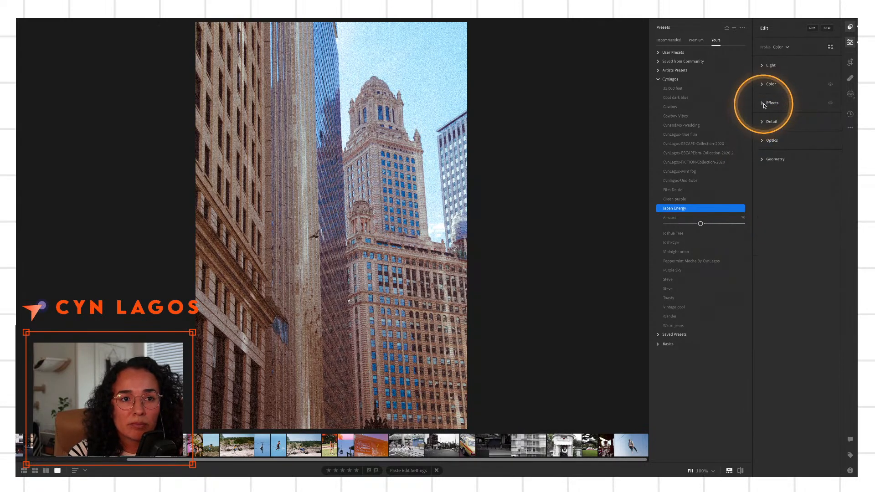
pyautogui.click(765, 104)
pyautogui.moveTo(803, 202); pyautogui.dragTo(785, 200)
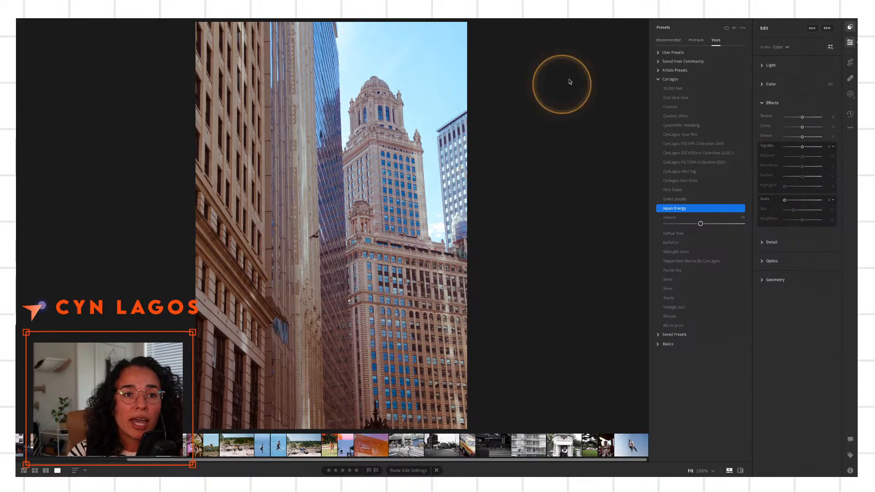
pyautogui.click(763, 102)
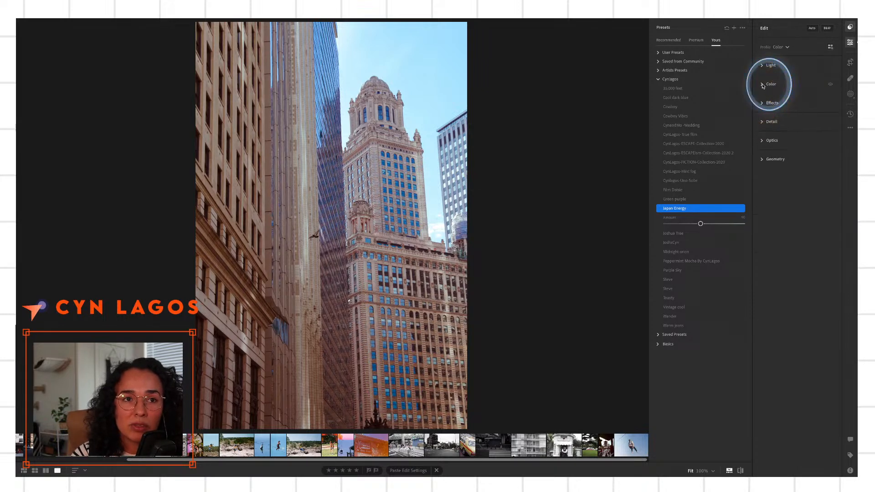
# Lower the Color Grading midtones' luminance on the skyscraper photo and compare the result with the Original version
pyautogui.click(764, 85)
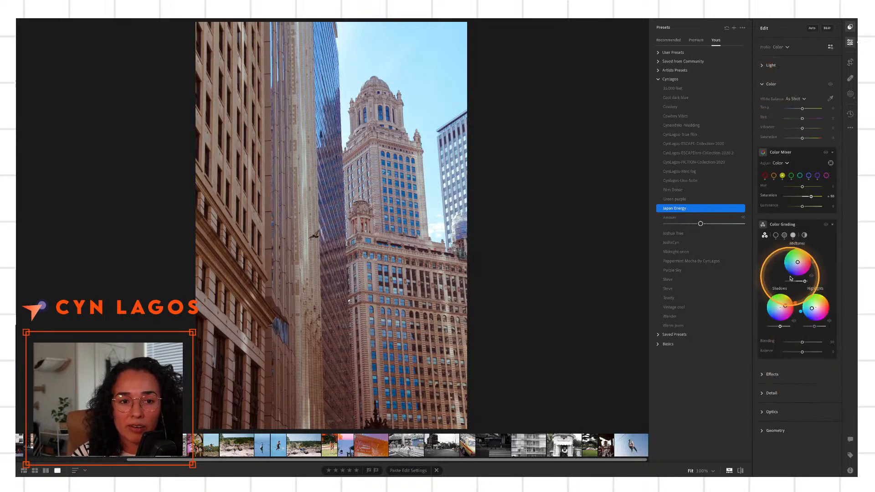
pyautogui.moveTo(804, 281)
pyautogui.mouseDown()
pyautogui.moveTo(789, 282)
pyautogui.moveTo(799, 282)
pyautogui.mouseUp()
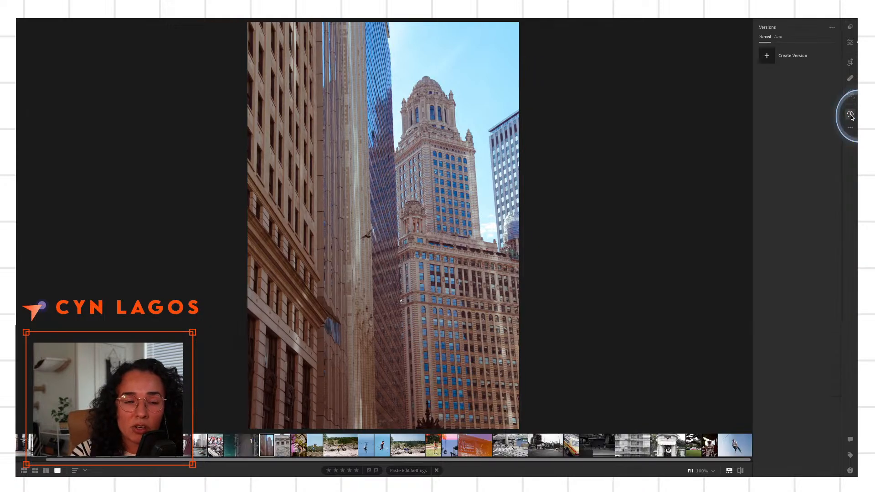
pyautogui.click(850, 115)
pyautogui.click(795, 82)
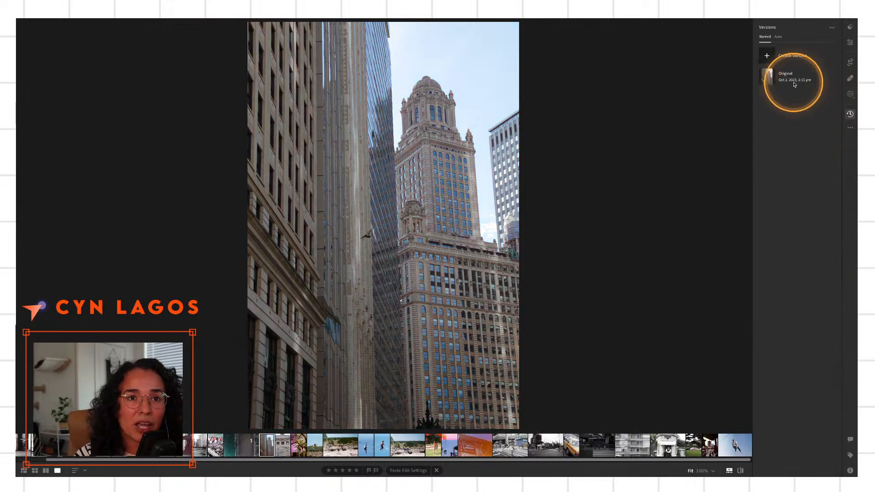
pyautogui.click(849, 43)
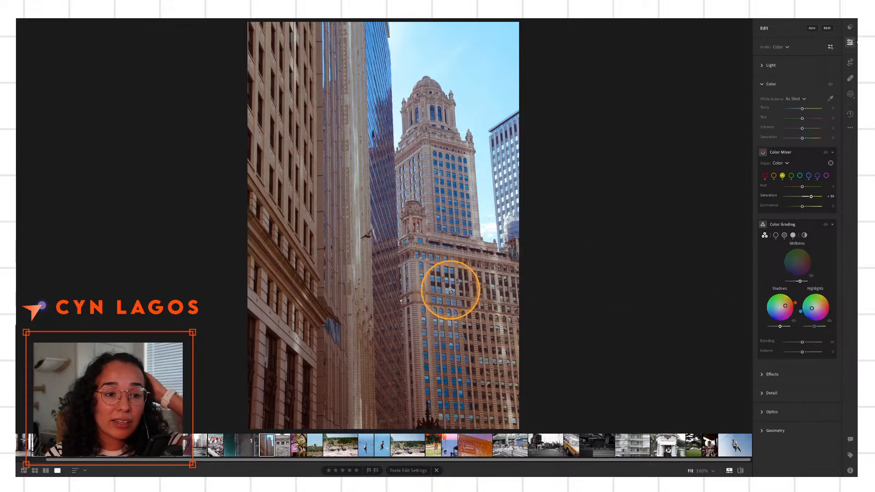
# Open the green-and-purple graded street photo of the man in a flat cap
pyautogui.click(850, 73)
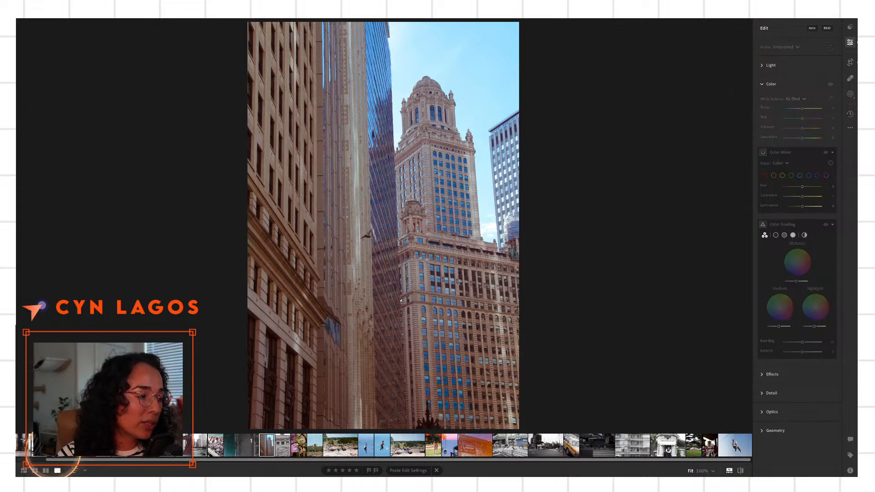
pyautogui.click(55, 449)
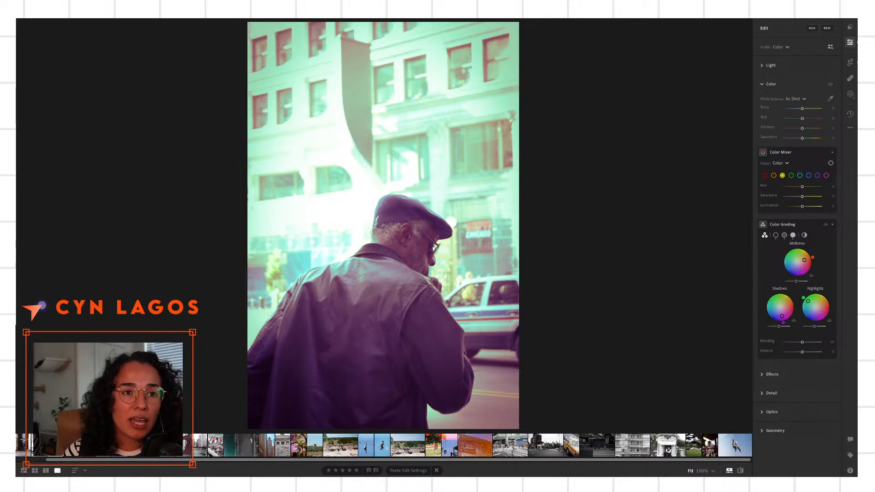
pyautogui.click(639, 246)
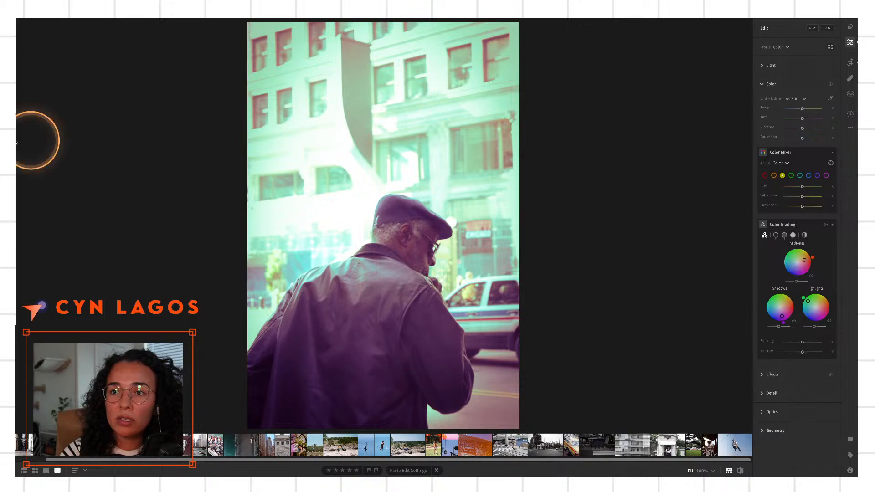
# Bring up the browser beside Lightroom and look over the street portraits on the We The People portfolio page
pyautogui.click(32, 19)
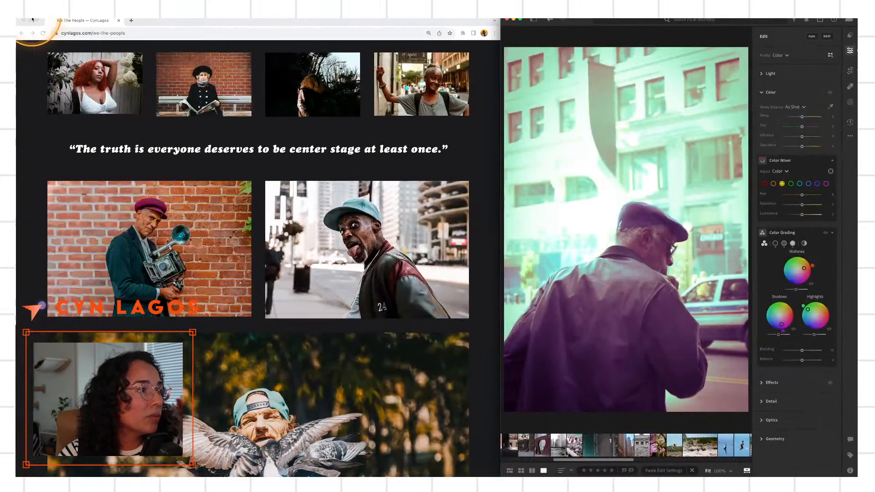
pyautogui.scroll(-6, 261, 209)
pyautogui.scroll(3, 261, 209)
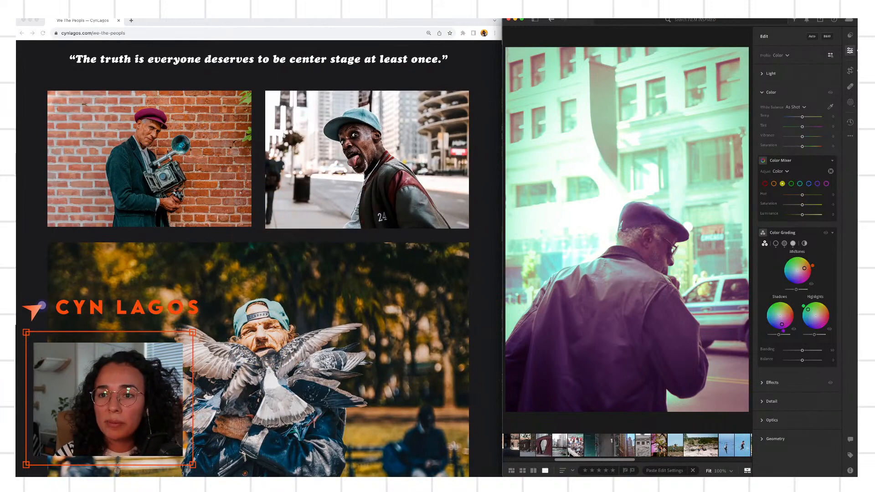
# Open the Art Deco Miami project from the Behance portfolio profile
pyautogui.moveTo(782, 145); pyautogui.dragTo(181, 23)
pyautogui.scroll(3, 269, 200)
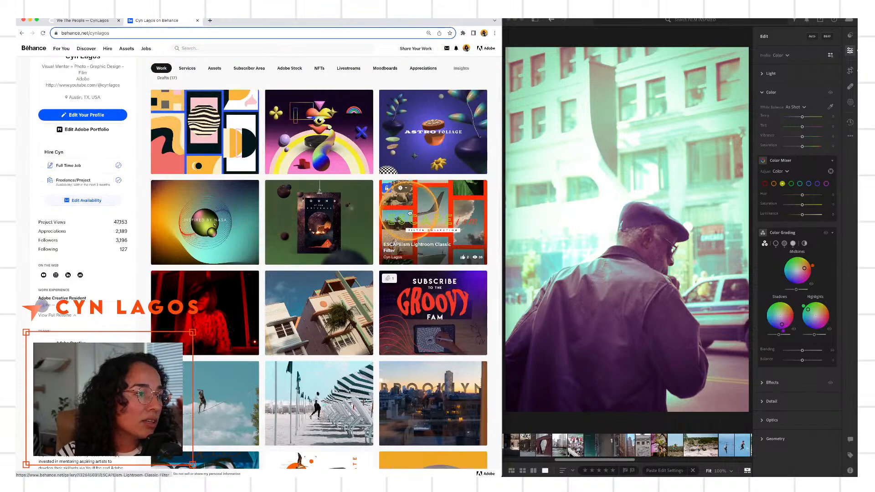
pyautogui.click(348, 301)
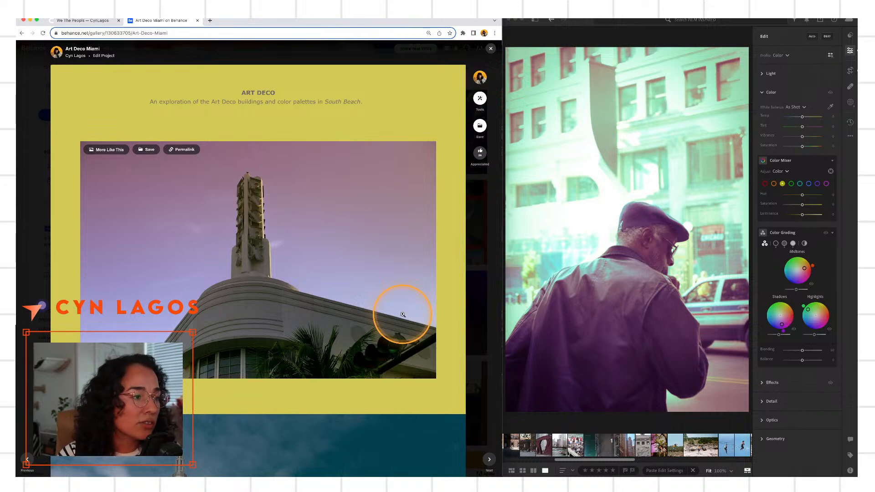
# Examine the color treatment of the Art Deco Miami photos from the purple-sky tower to the blue-and-white beach hut
pyautogui.scroll(-1, 405, 310)
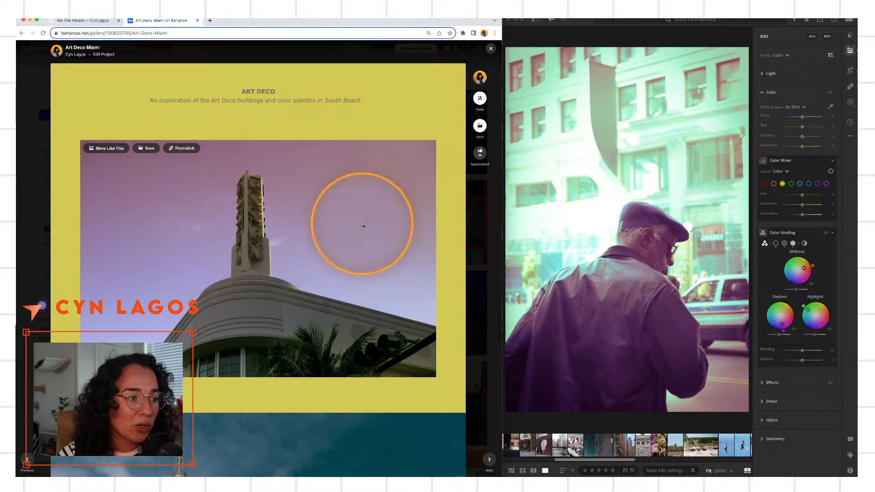
pyautogui.scroll(-3, 361, 228)
pyautogui.scroll(-10, 361, 237)
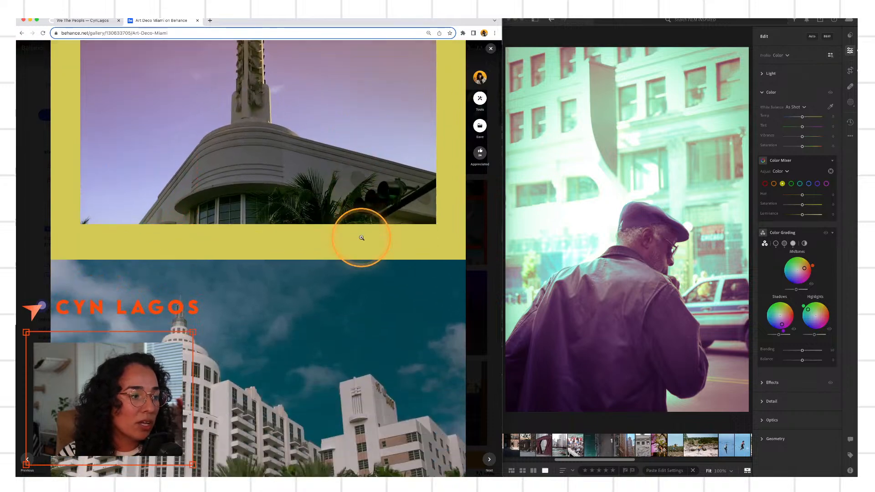
pyautogui.scroll(-9, 452, 294)
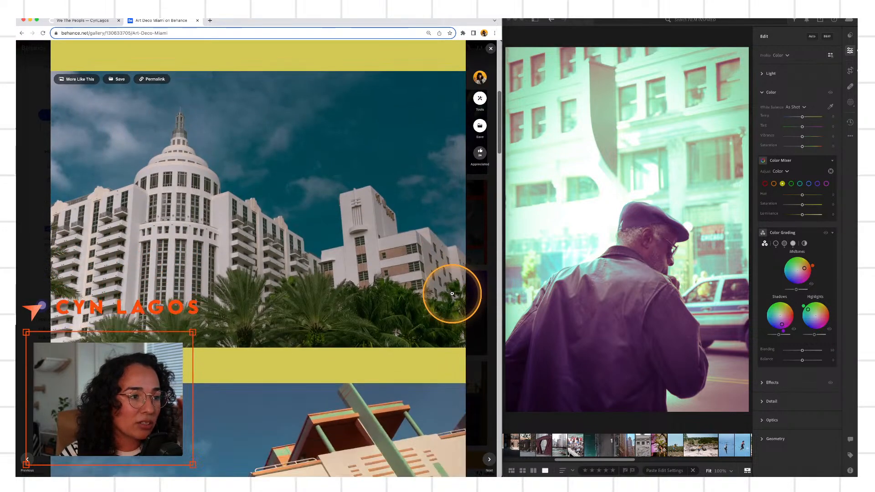
pyautogui.scroll(-5, 452, 293)
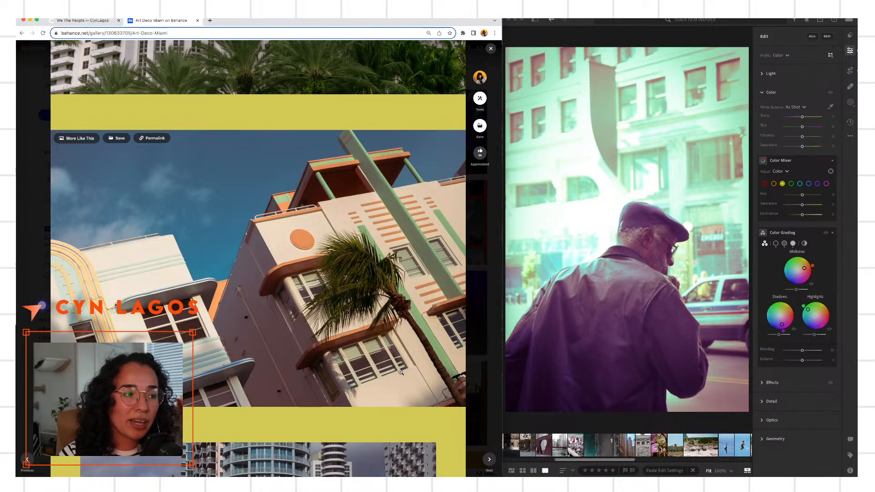
pyautogui.scroll(-1, 401, 372)
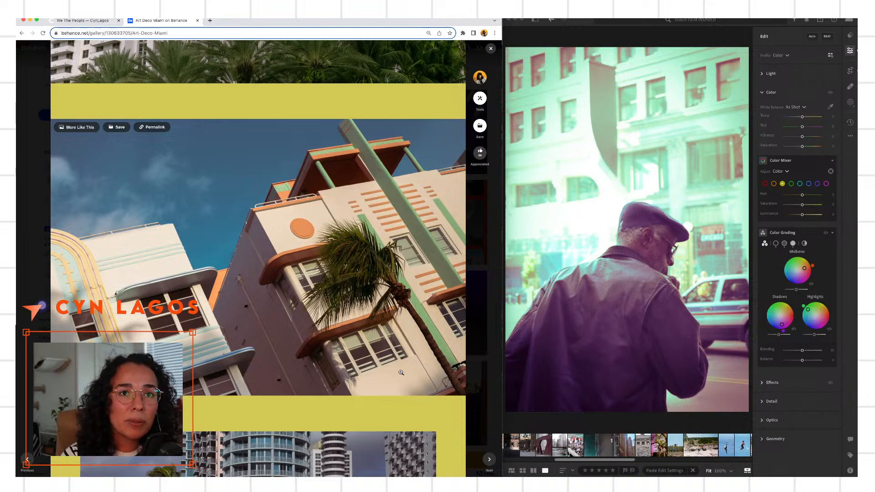
pyautogui.click(401, 372)
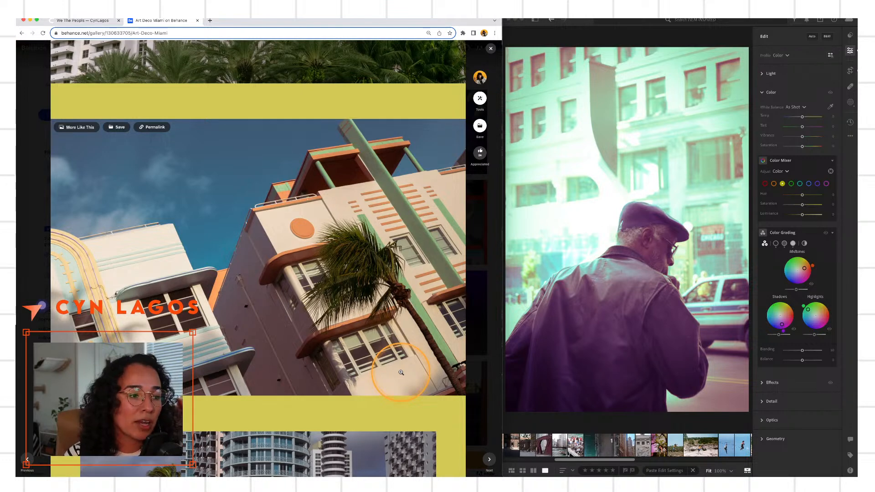
pyautogui.scroll(-2, 401, 372)
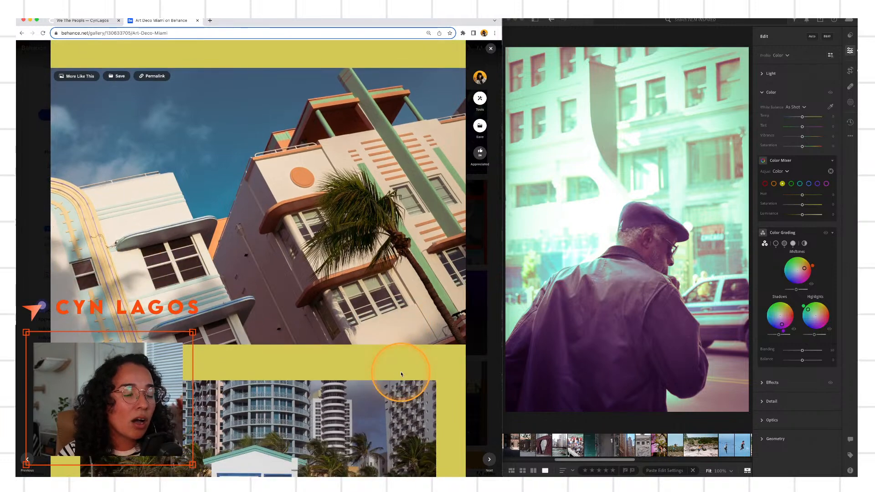
pyautogui.scroll(-4, 401, 374)
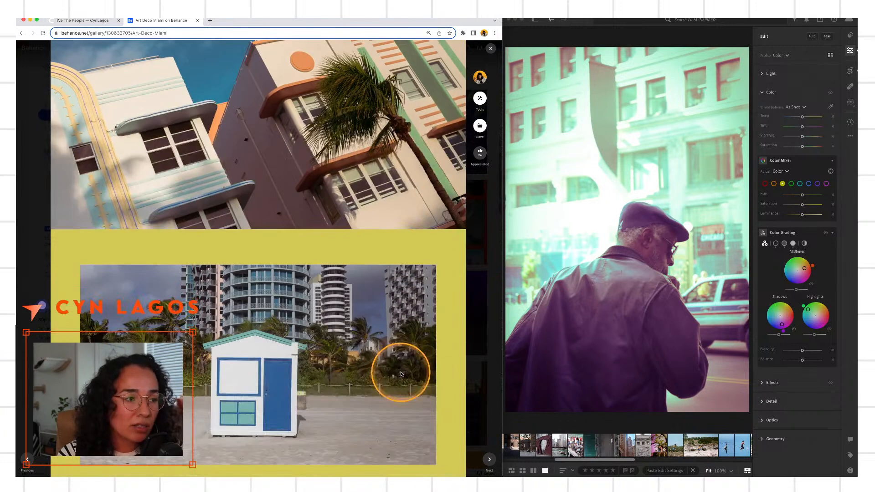
pyautogui.scroll(-2, 400, 372)
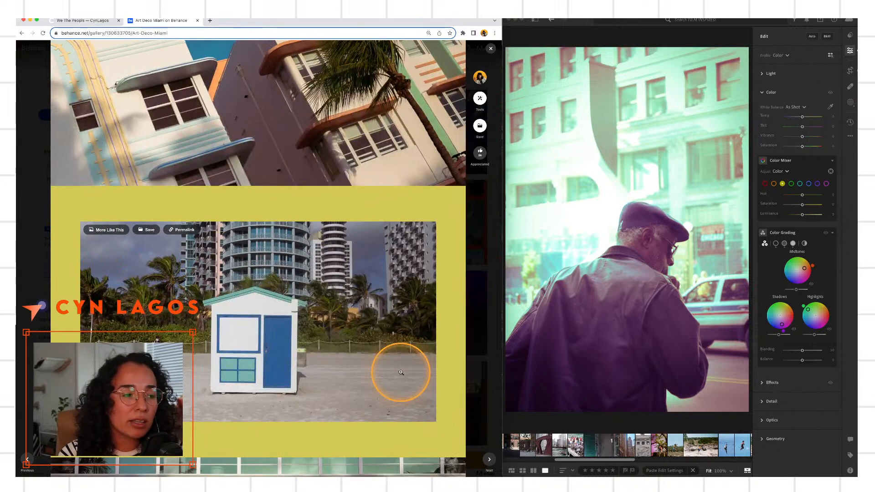
# Review the remaining Art Deco Miami photos, from the Ocean Plaza facade through the teal-sky buildings, and revisit the ice cream stand
pyautogui.scroll(-12, 401, 372)
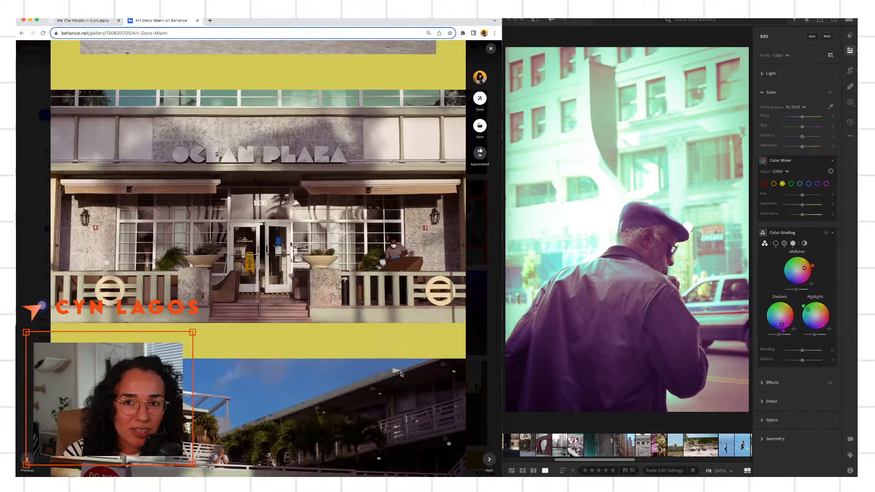
pyautogui.click(401, 373)
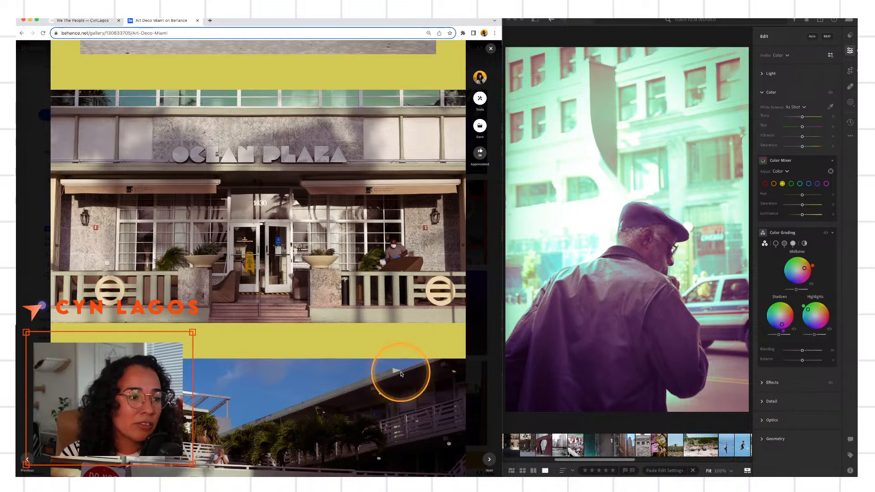
pyautogui.scroll(-4, 401, 373)
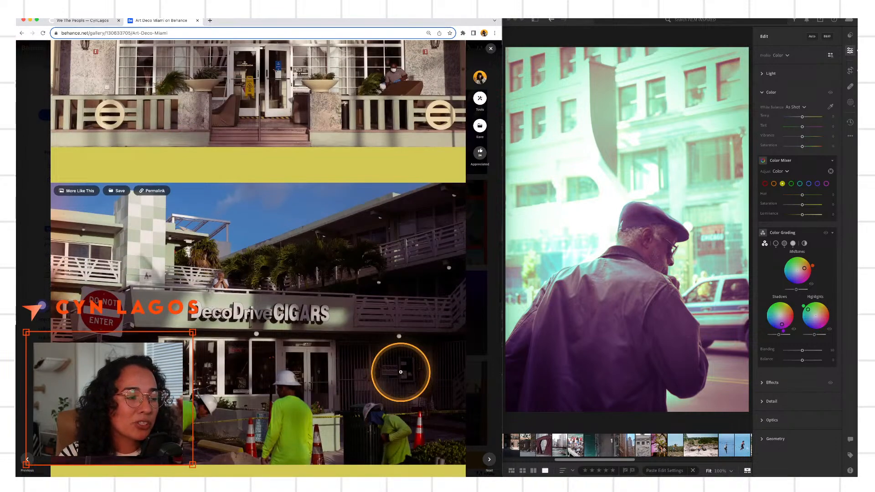
pyautogui.scroll(-6, 401, 372)
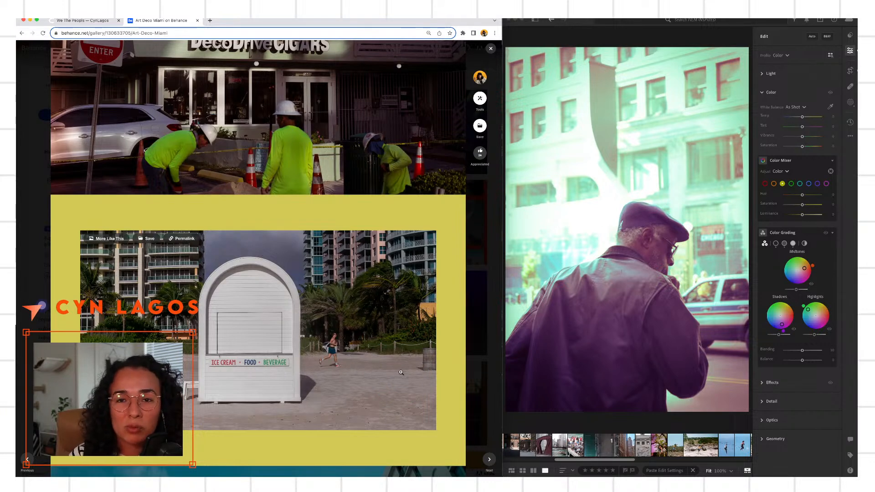
pyautogui.scroll(-2, 386, 341)
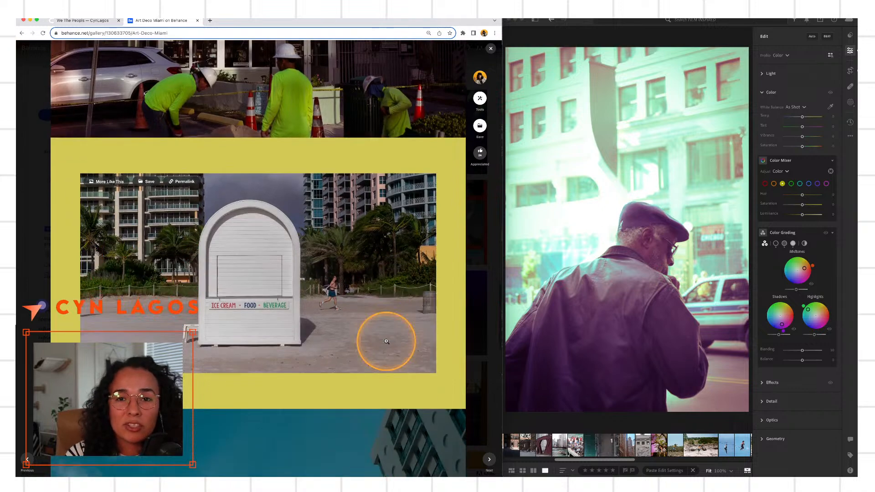
pyautogui.scroll(-4, 386, 341)
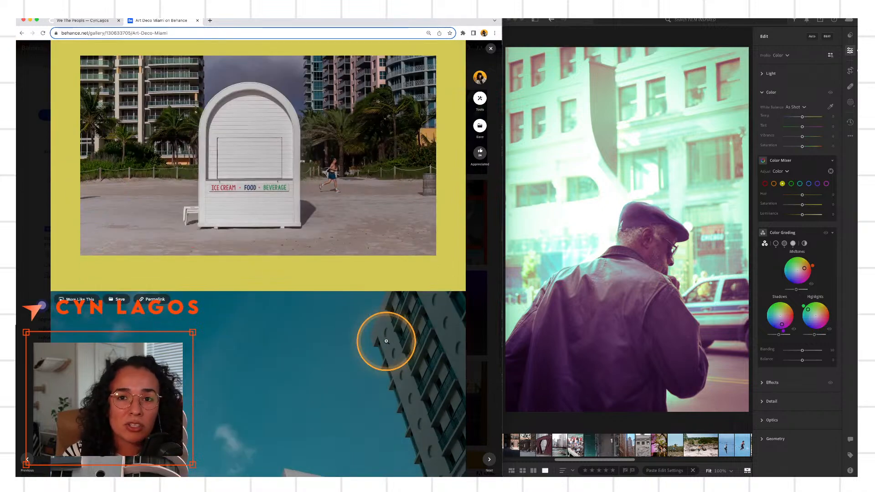
pyautogui.scroll(-7, 387, 341)
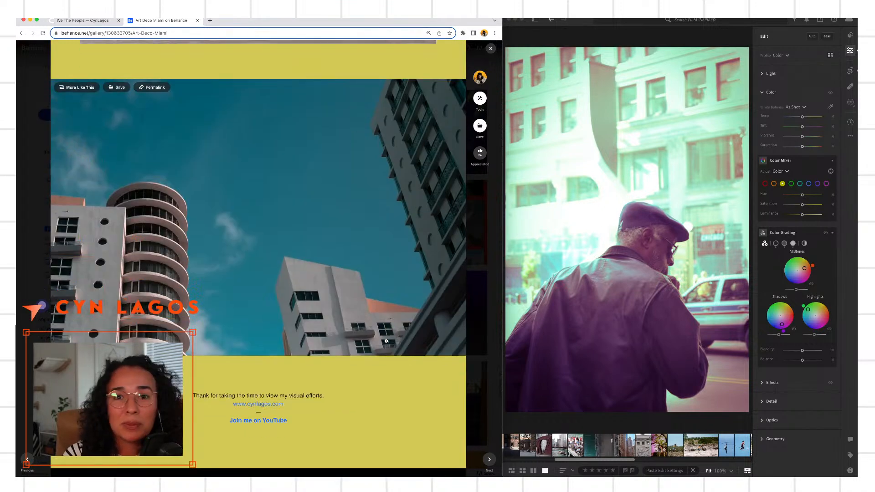
pyautogui.scroll(2, 387, 341)
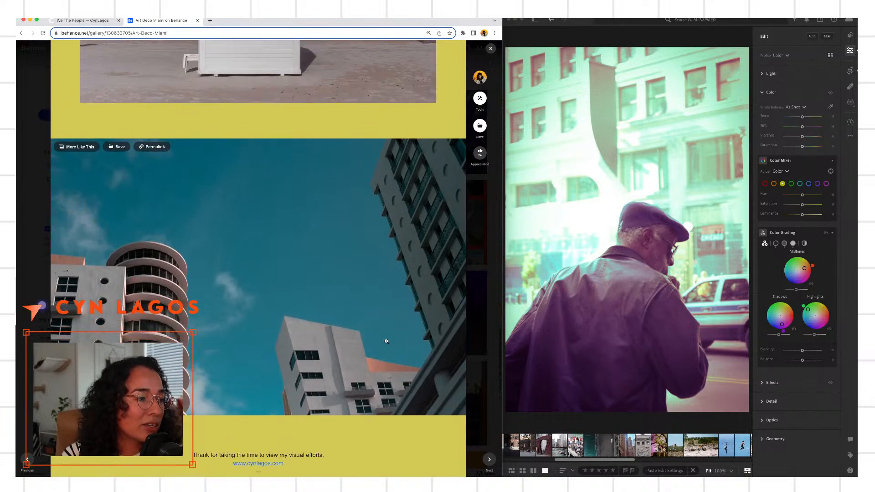
pyautogui.scroll(7, 386, 341)
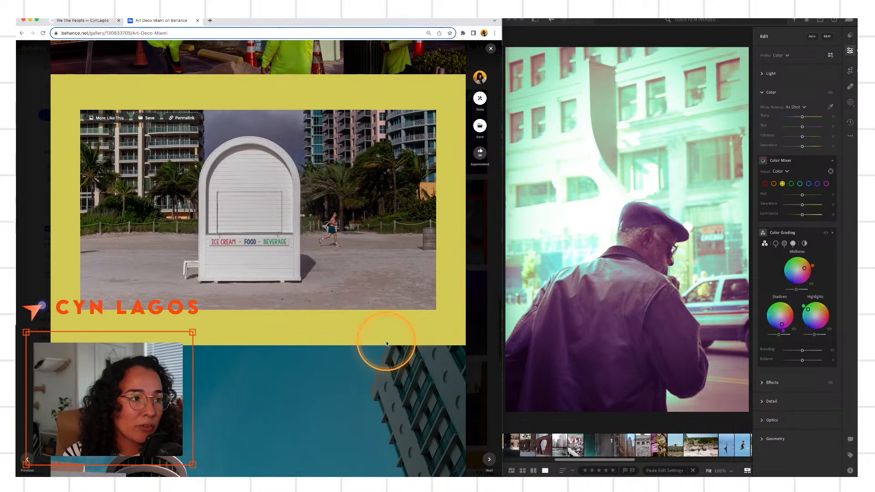
pyautogui.scroll(1, 387, 343)
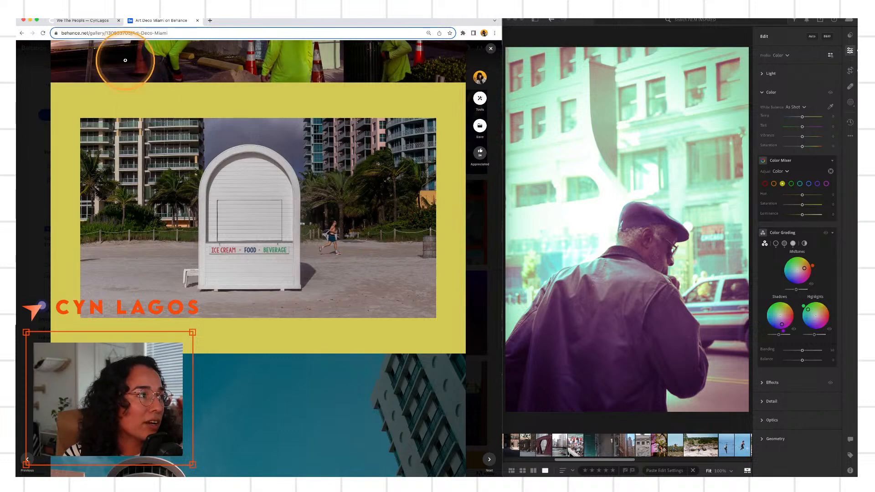
# Return to the We The People page and examine its portraits up to the project's introduction text
pyautogui.click(82, 21)
pyautogui.scroll(8, 363, 209)
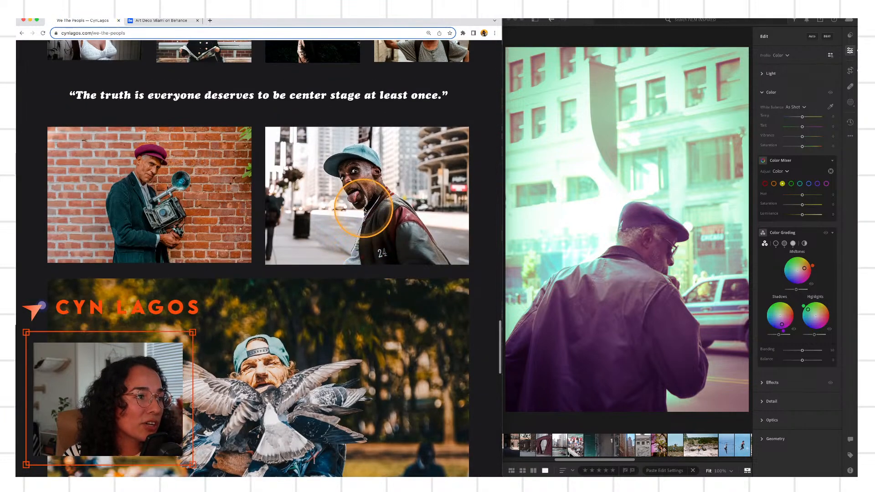
pyautogui.scroll(3, 363, 208)
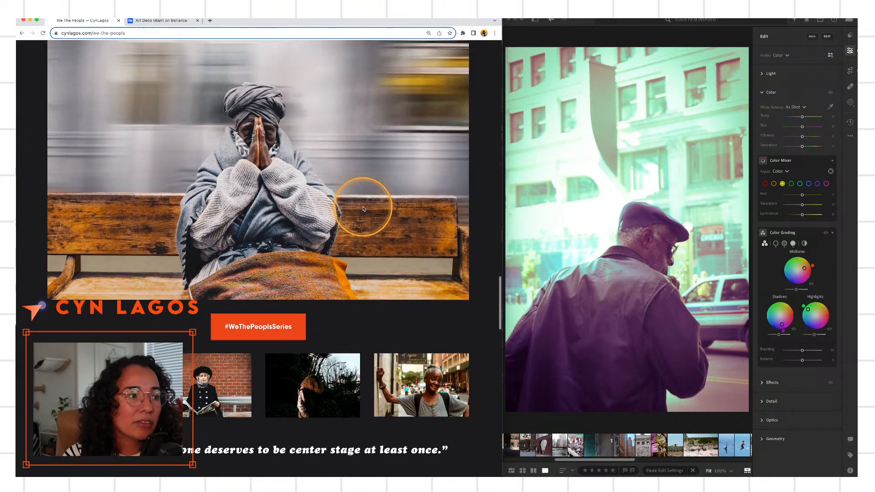
pyautogui.scroll(5, 363, 209)
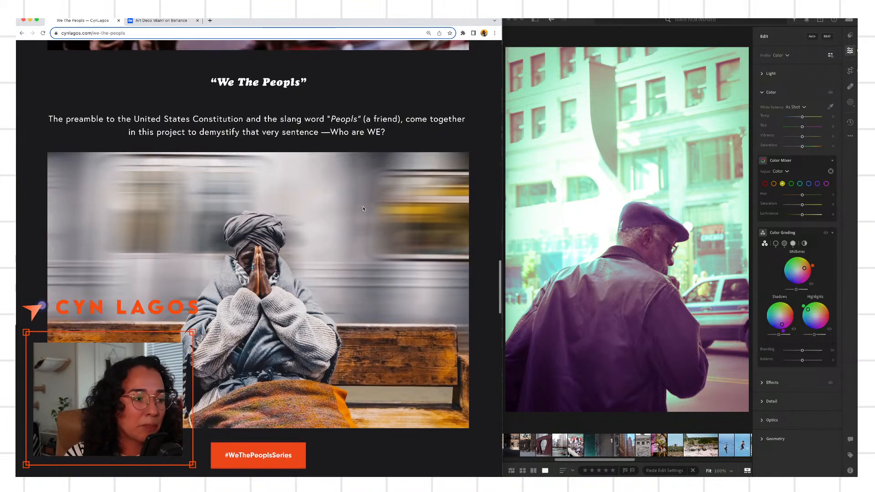
pyautogui.click(364, 209)
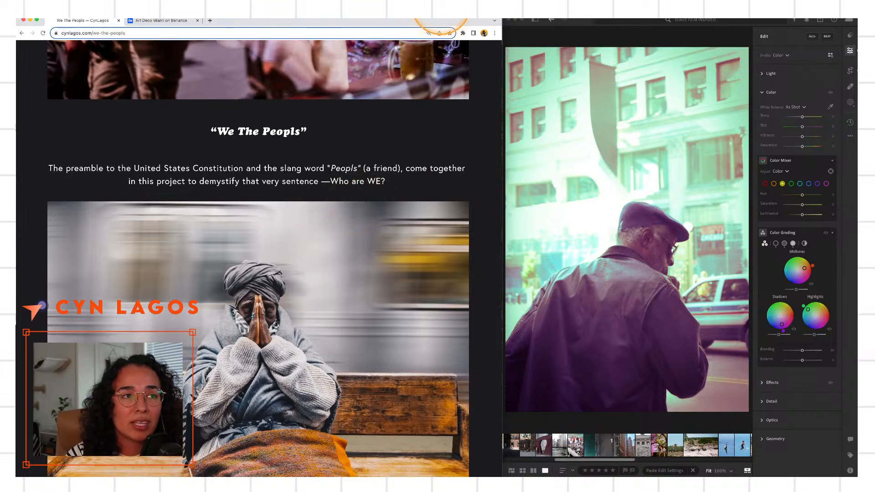
# Switch back to Lightroom in full screen and open the Discover community feed
pyautogui.click(565, 22)
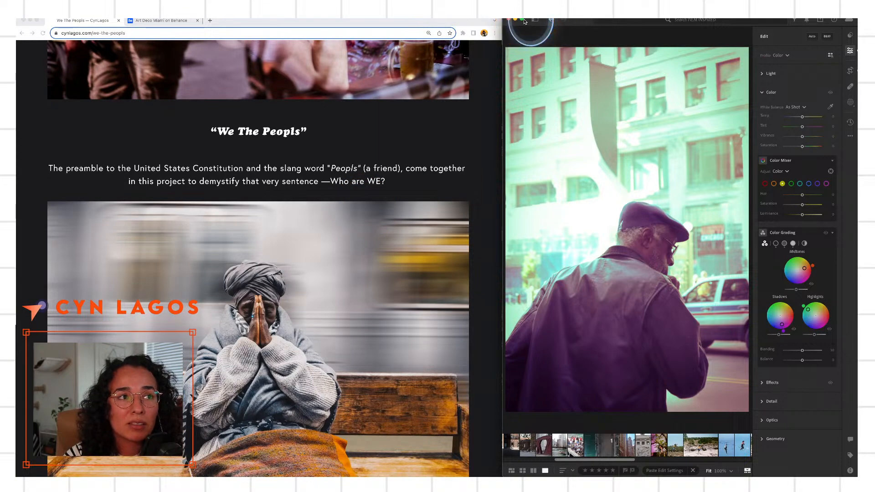
pyautogui.click(522, 20)
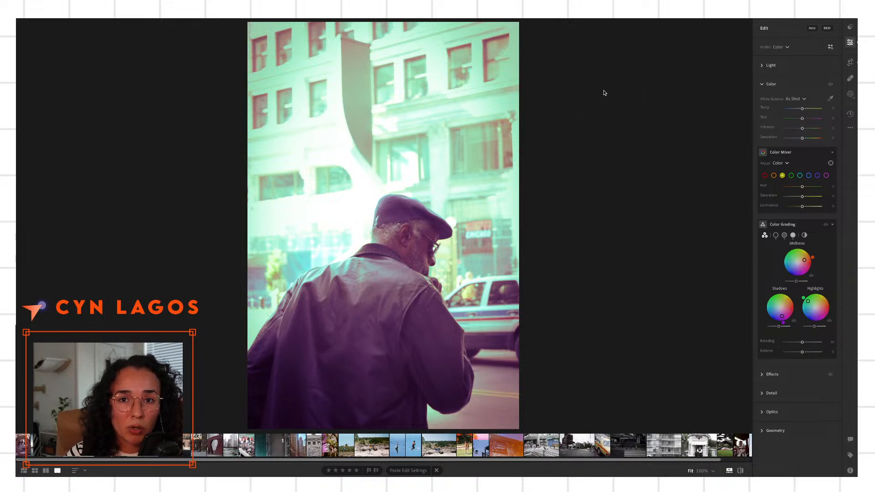
pyautogui.click(36, 27)
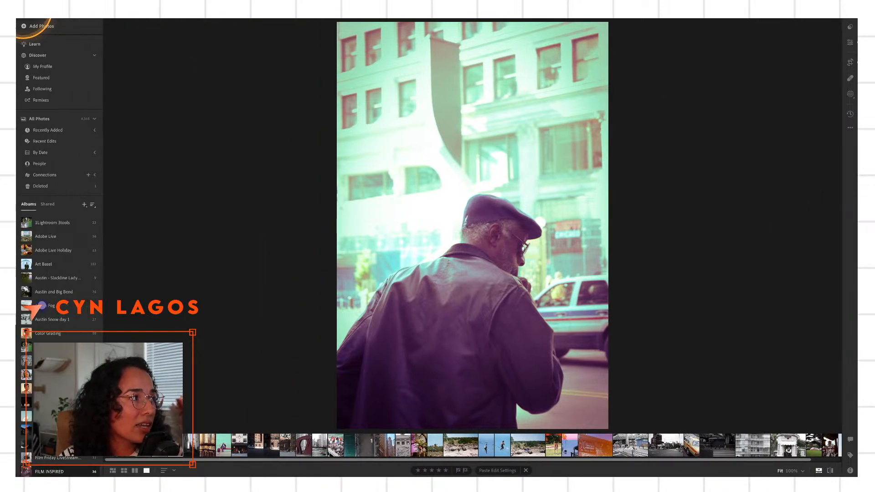
pyautogui.click(46, 59)
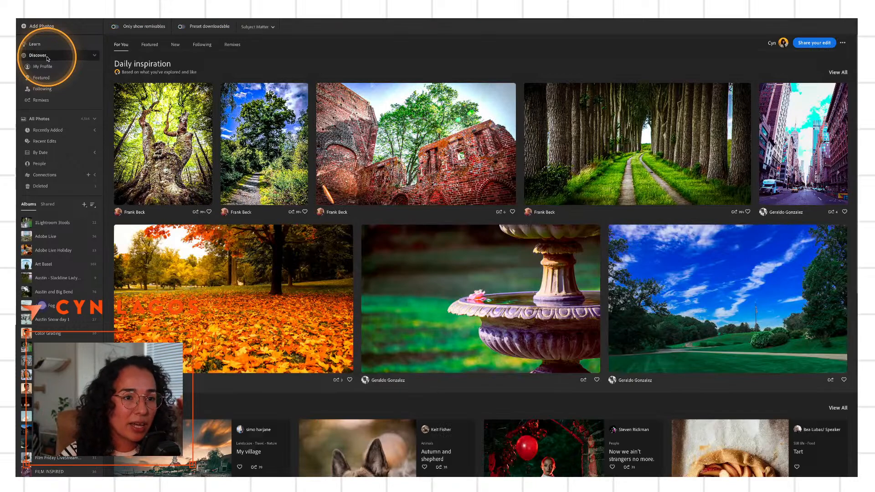
# Browse the Featured community edits in Discover, including those that can be saved as presets
pyautogui.scroll(-3, 582, 357)
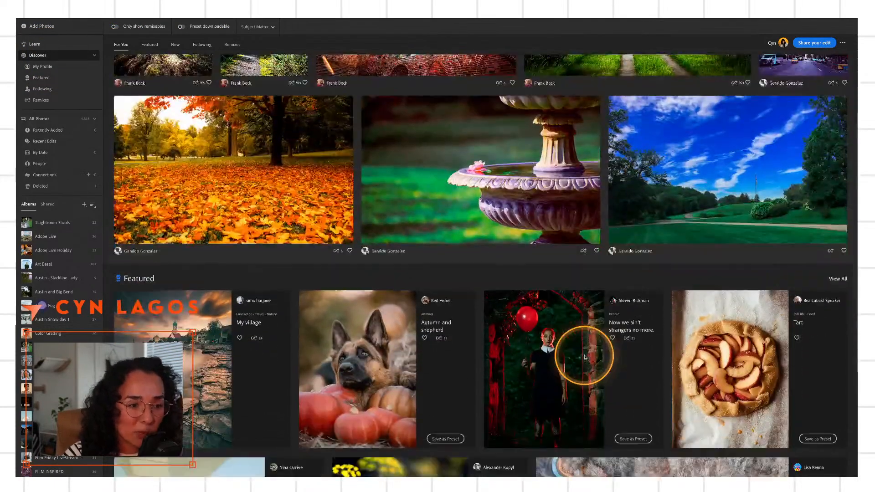
pyautogui.scroll(-2, 585, 357)
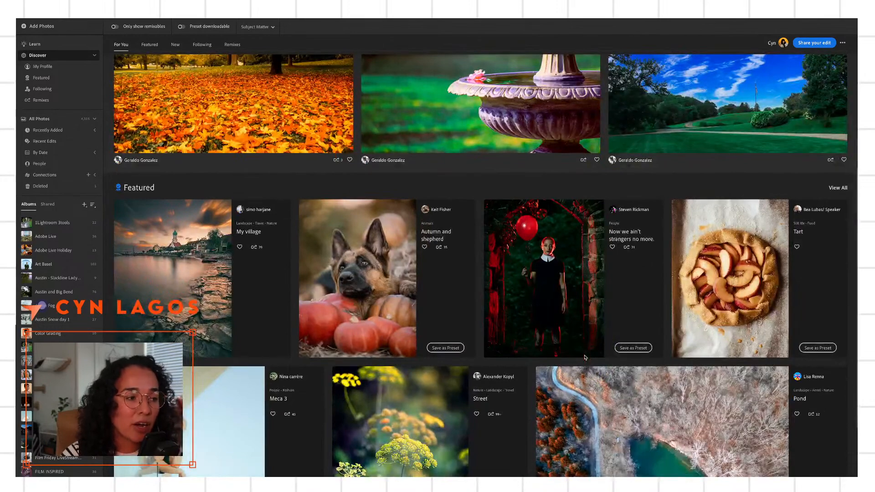
pyautogui.scroll(-1, 299, 275)
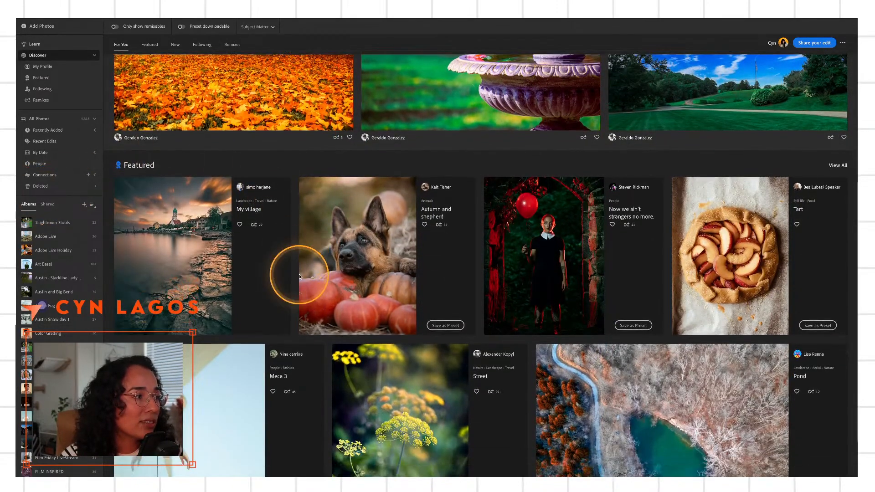
pyautogui.scroll(-1, 551, 337)
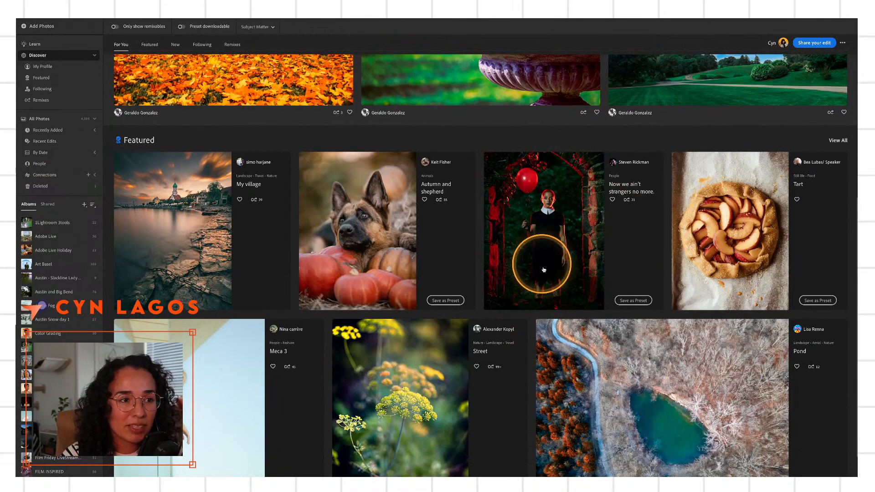
# Browse the Discover feed from the Featured edits into the Trending section, checking which edits can be remixed
pyautogui.scroll(-4, 640, 385)
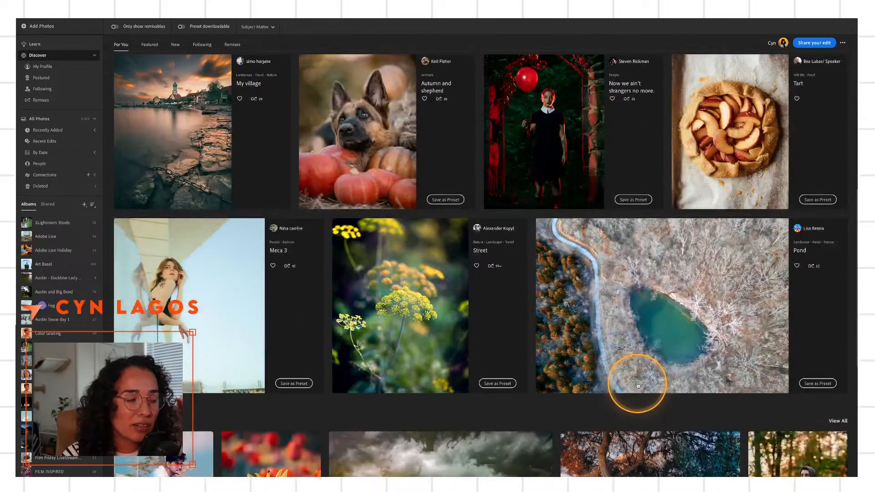
pyautogui.scroll(-2, 638, 385)
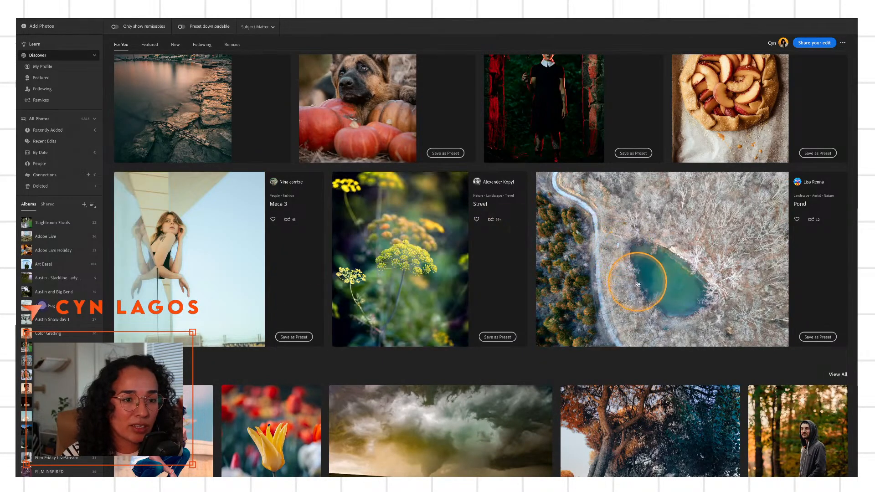
pyautogui.scroll(-5, 636, 278)
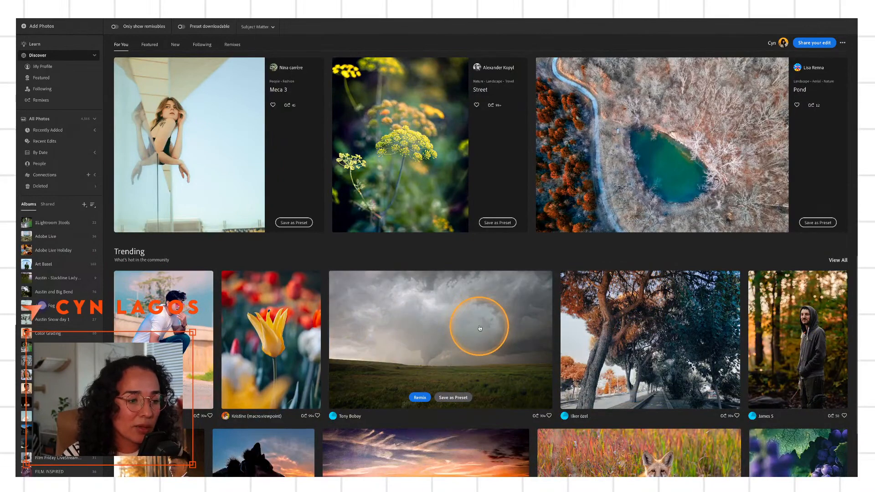
pyautogui.scroll(-2, 479, 328)
pyautogui.scroll(-1, 479, 328)
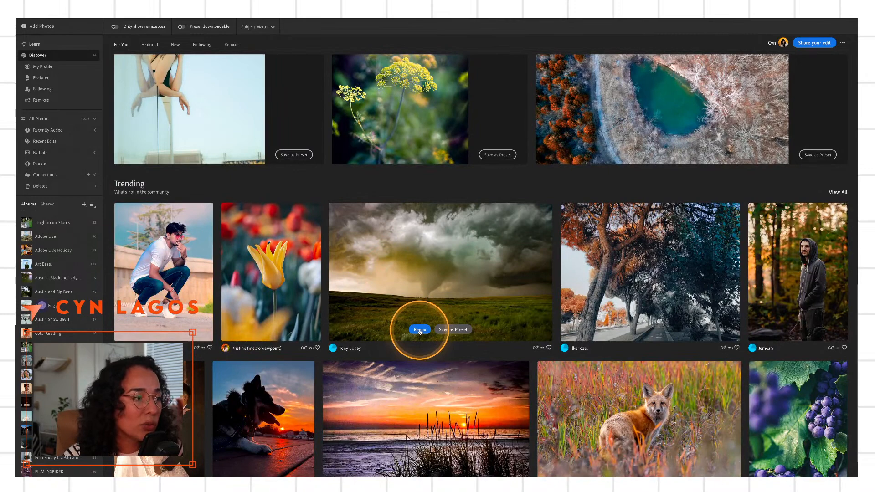
pyautogui.moveTo(271, 330)
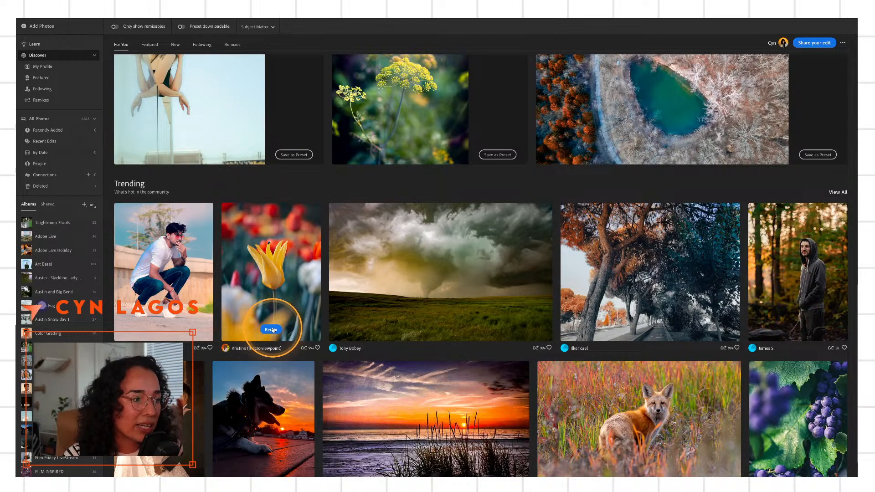
# Look through the Trending and Get inspired edits, and open the People category from Popular Categories
pyautogui.scroll(-2, 271, 330)
pyautogui.scroll(-3, 319, 305)
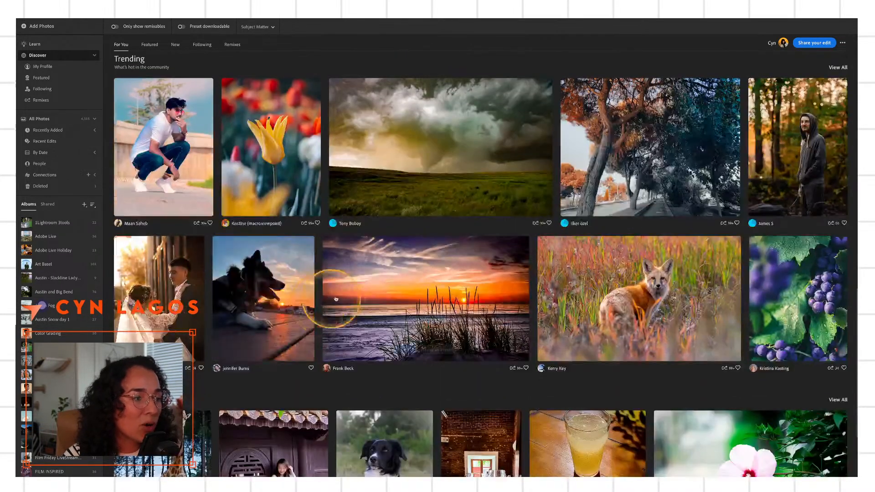
pyautogui.scroll(-3, 578, 314)
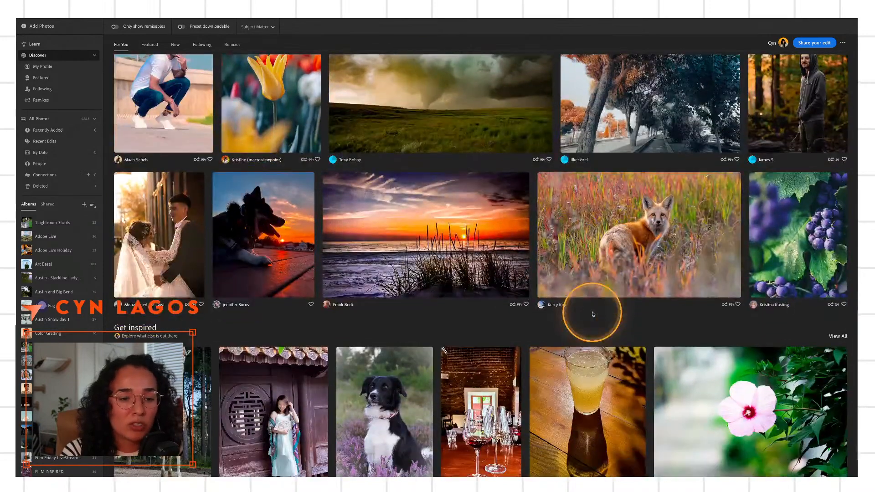
pyautogui.scroll(-2, 593, 314)
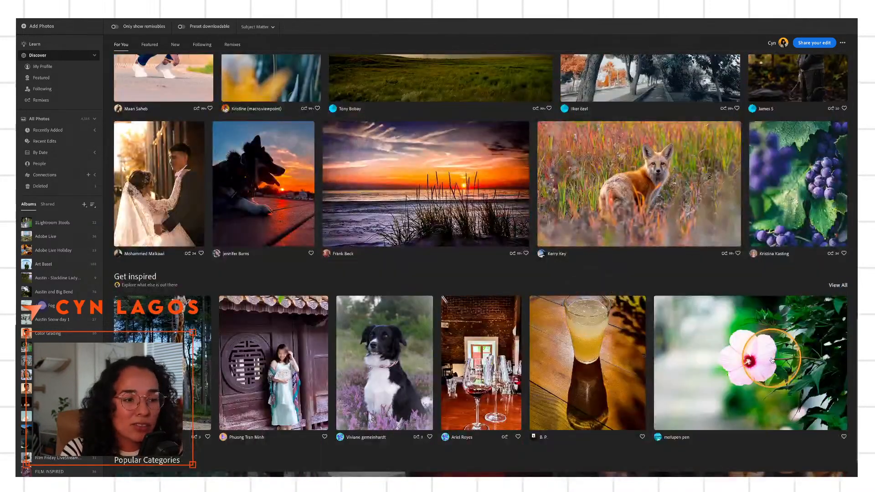
pyautogui.scroll(-2, 775, 335)
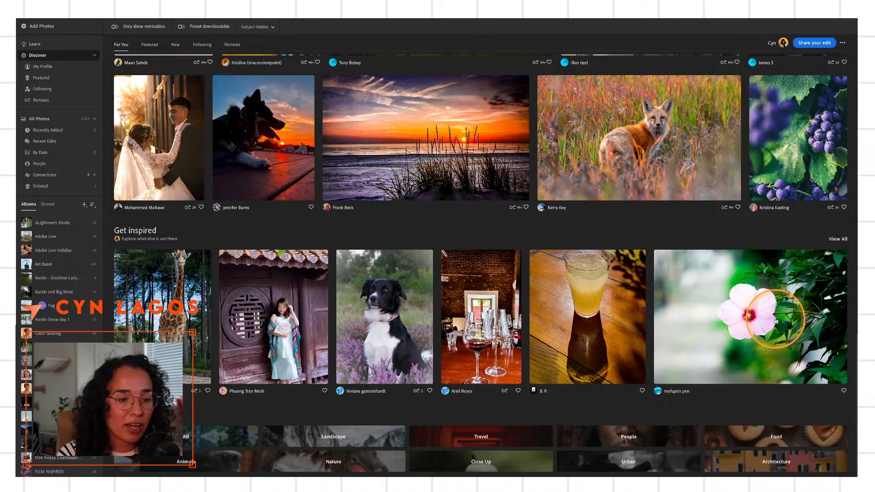
pyautogui.click(621, 438)
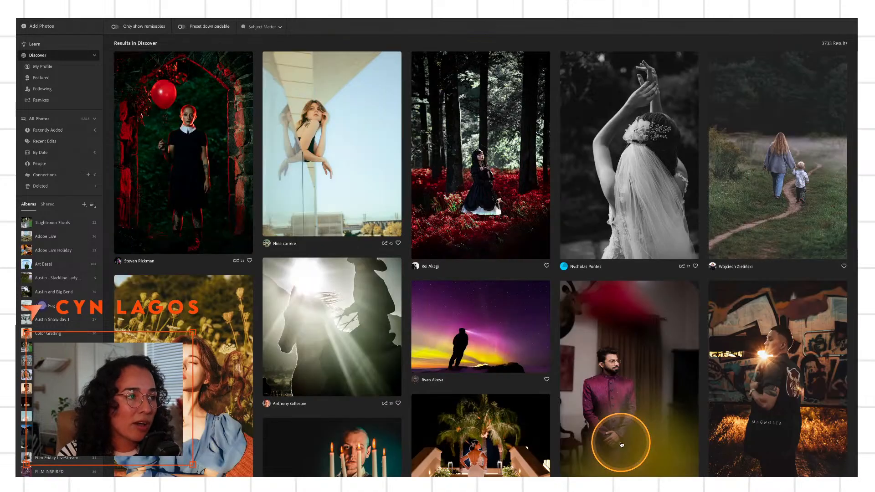
# Try a remix of the woman reflected in glass against a blue sky, with a warmer temperature and preset previews, and discard it
pyautogui.moveTo(400, 160)
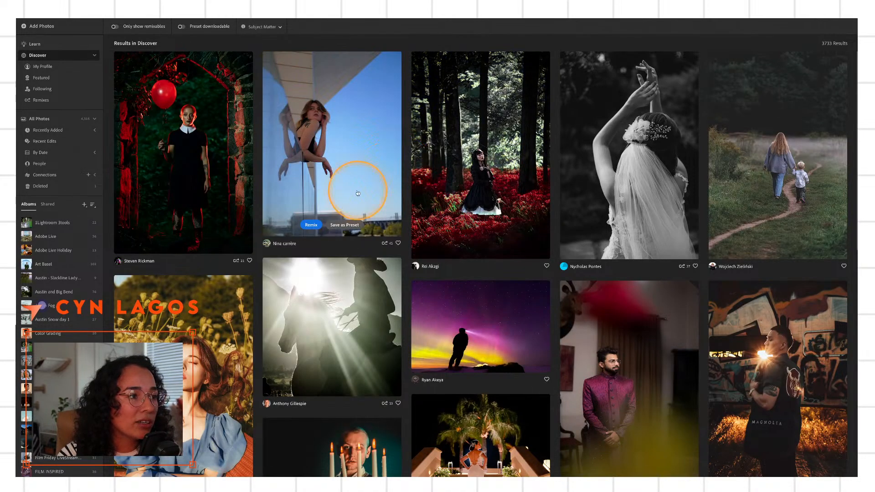
pyautogui.click(310, 225)
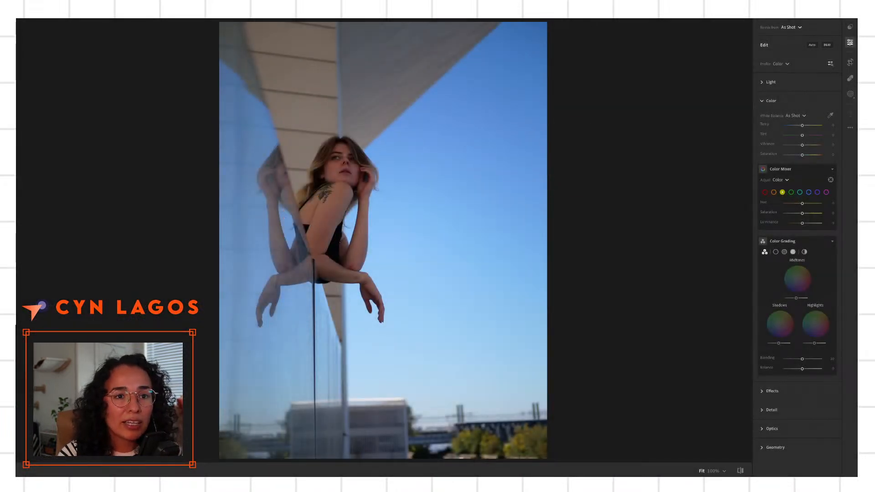
pyautogui.moveTo(802, 125); pyautogui.dragTo(806, 126)
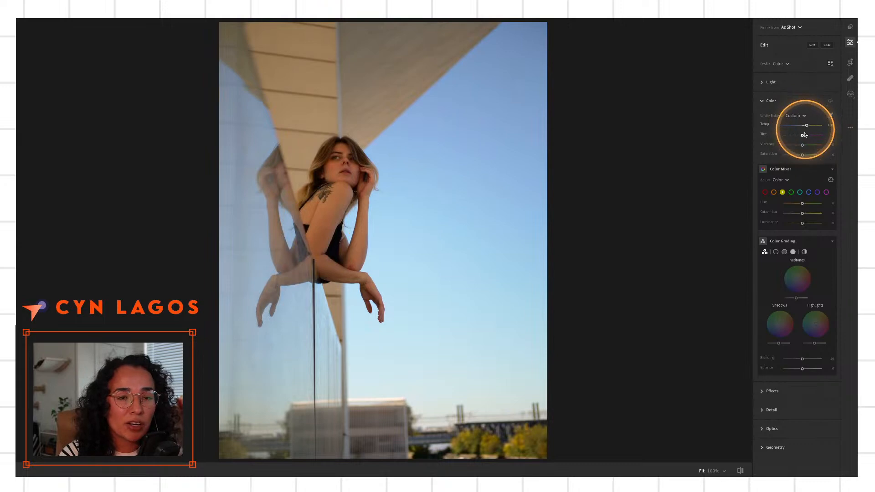
pyautogui.click(849, 27)
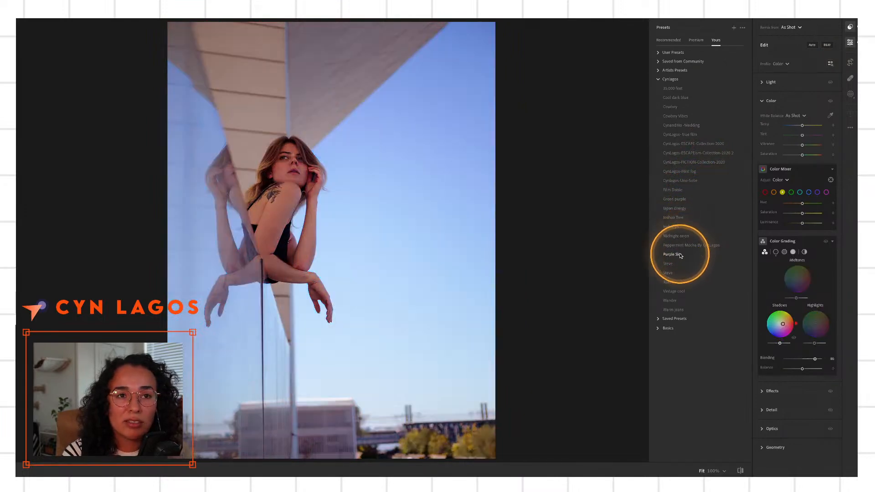
pyautogui.click(815, 18)
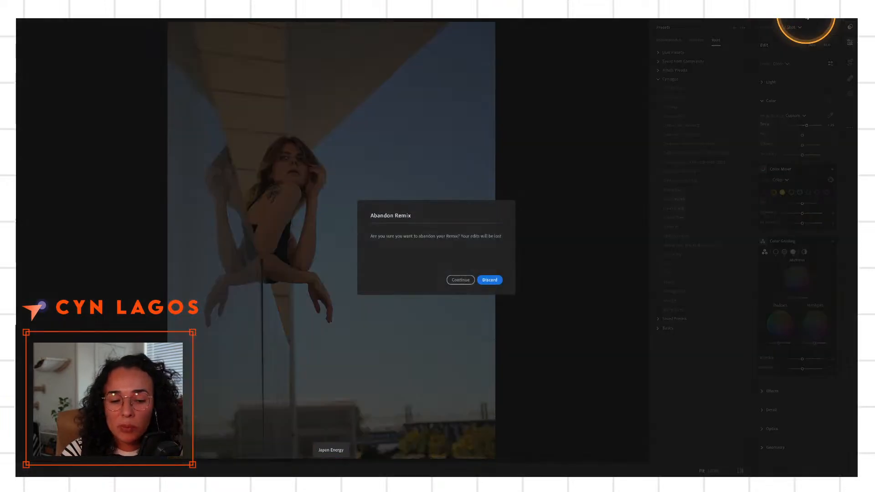
pyautogui.click(487, 281)
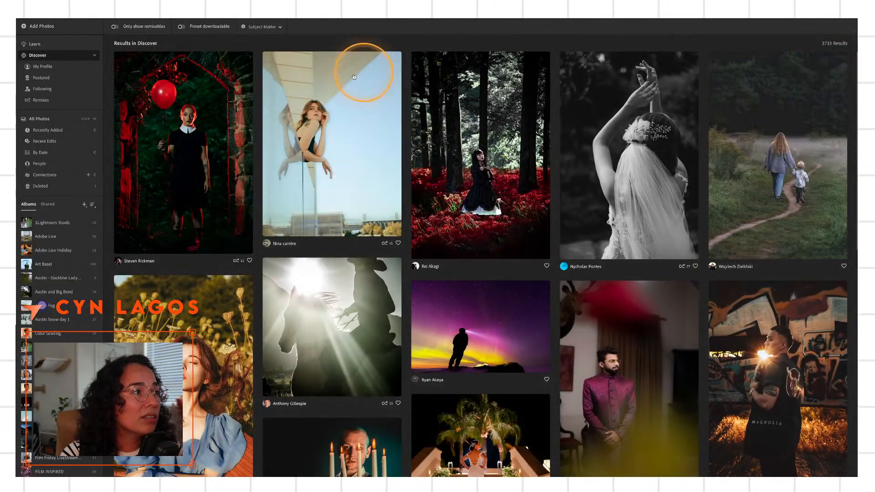
# Check the Learn tutorials, and from Recent Edits start sharing the street photo of the man in the cap to Discover
pyautogui.click(41, 45)
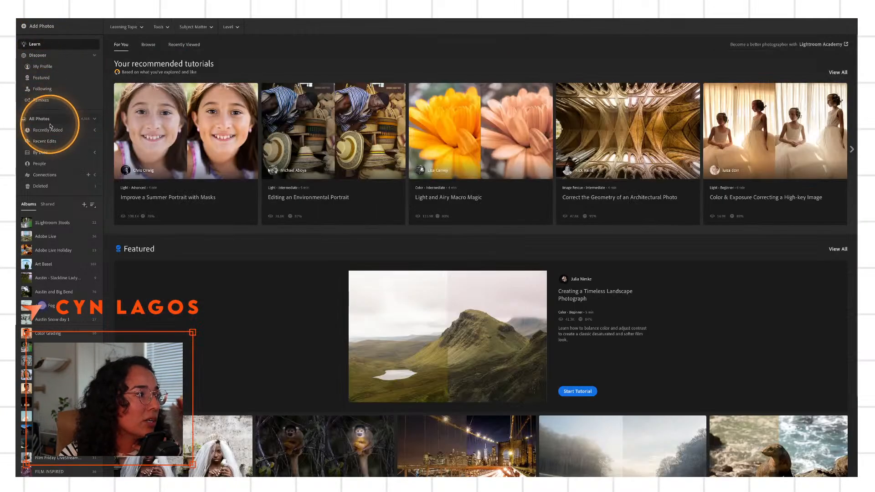
pyautogui.click(51, 141)
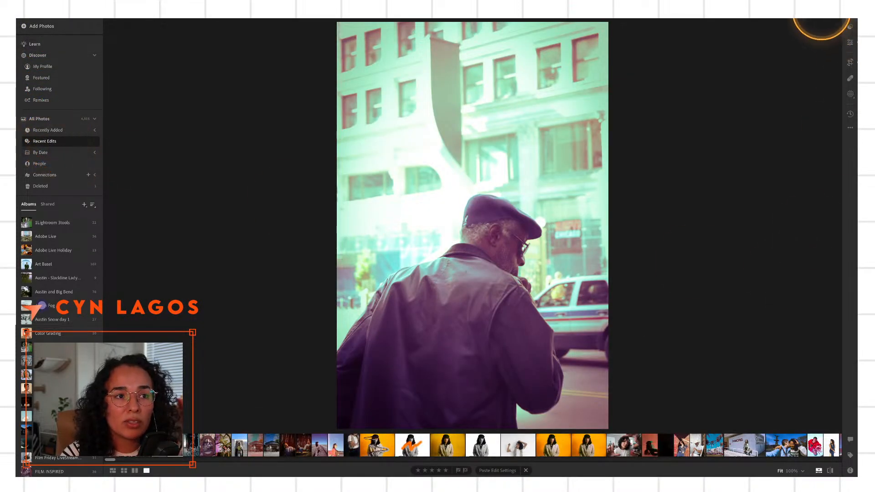
pyautogui.click(820, 13)
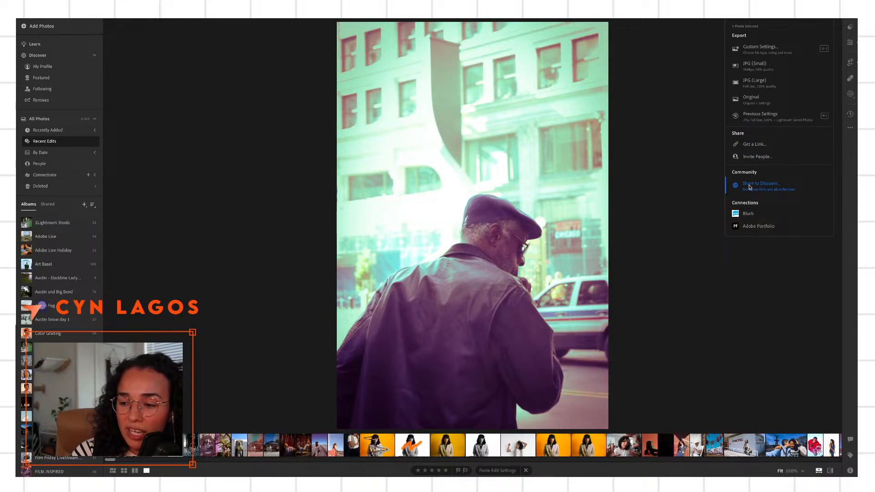
pyautogui.click(750, 187)
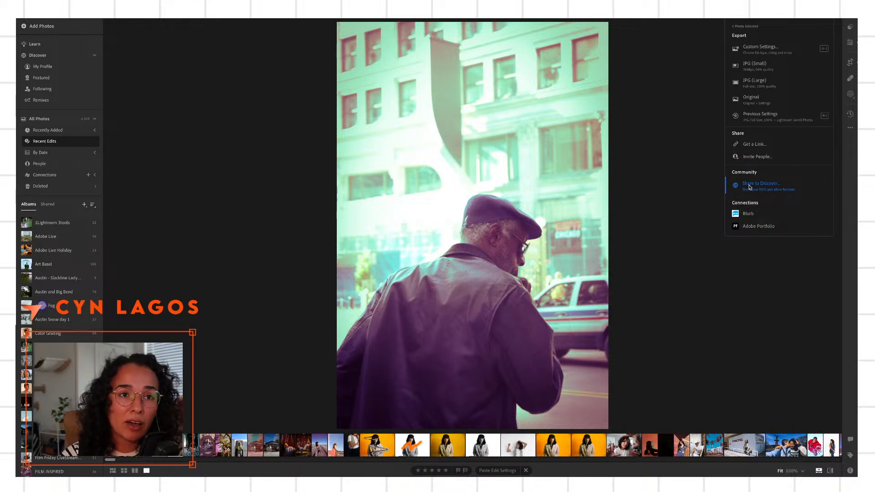
pyautogui.click(749, 186)
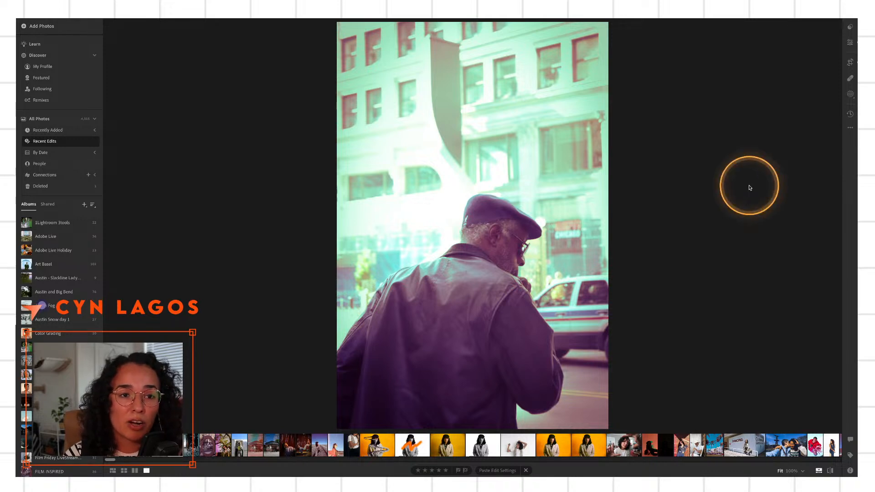
# Title the shared edit "Cool Film" and describe it as "Film nostalgia"
pyautogui.click(793, 41)
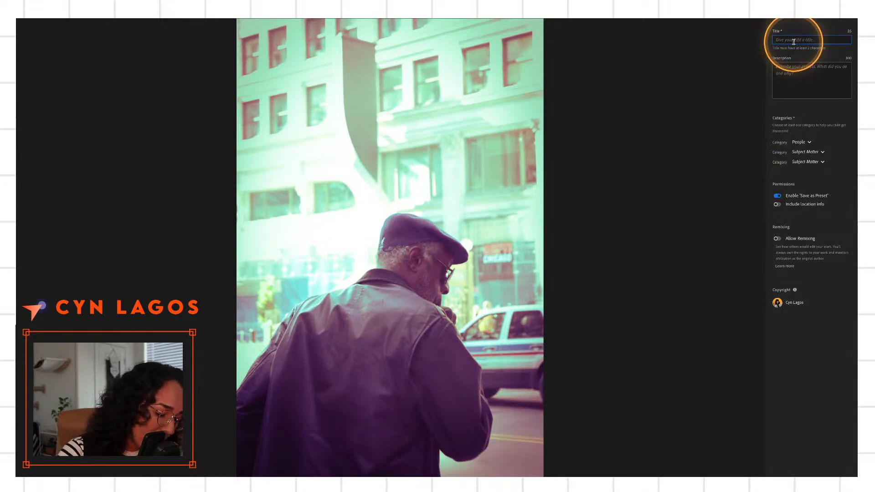
pyautogui.click(794, 42)
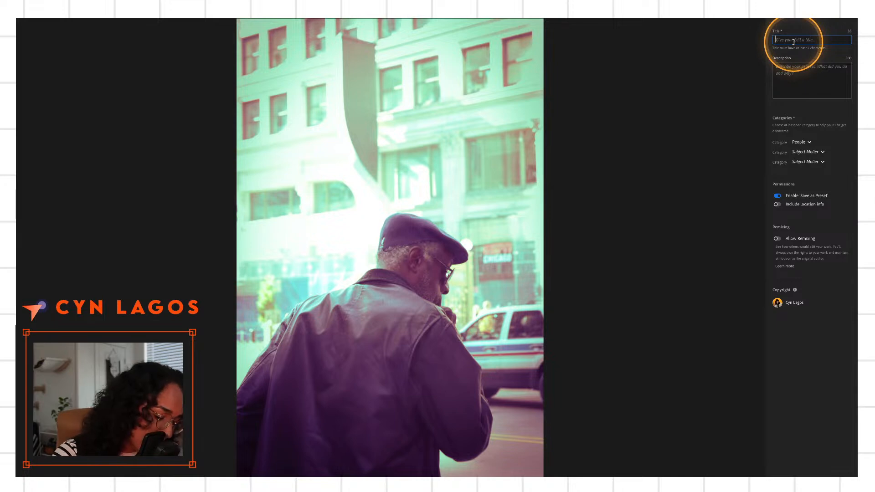
pyautogui.write('Cool Film')
pyautogui.click(796, 73)
pyautogui.write('Film nostalgi')
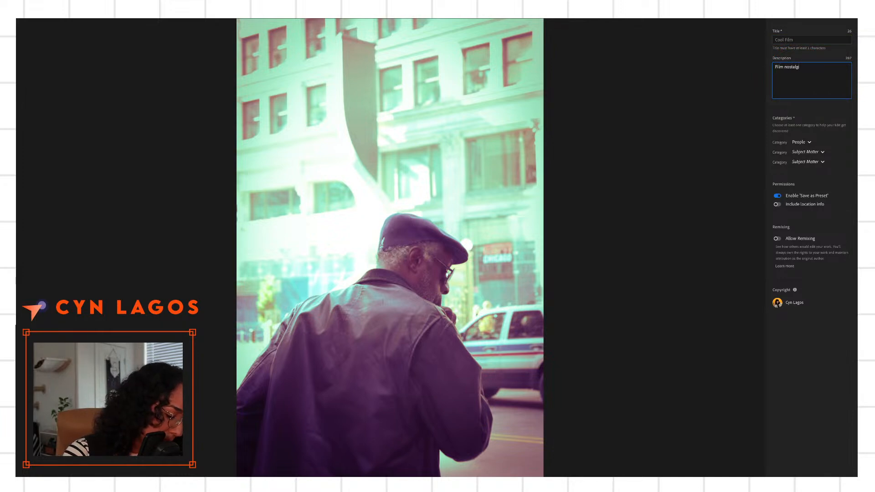
pyautogui.write('a')
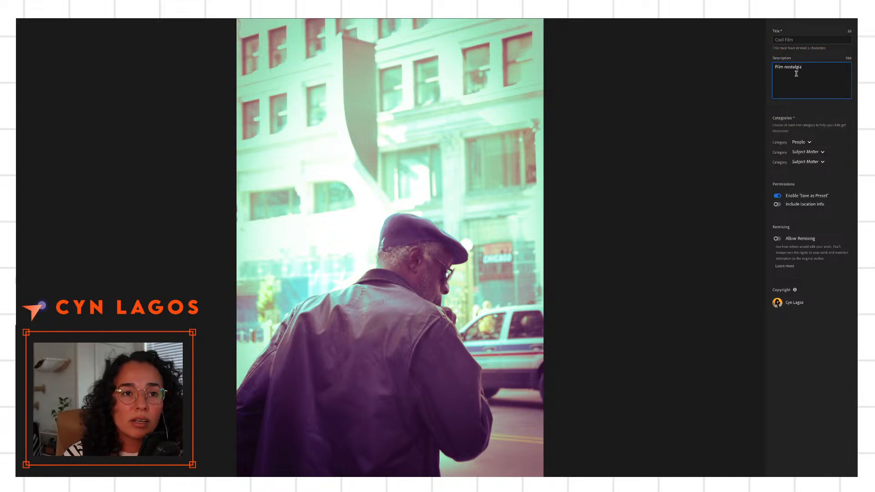
# Set the edit's second category to Documentary and its third category to Travel
pyautogui.click(806, 162)
pyautogui.click(822, 133)
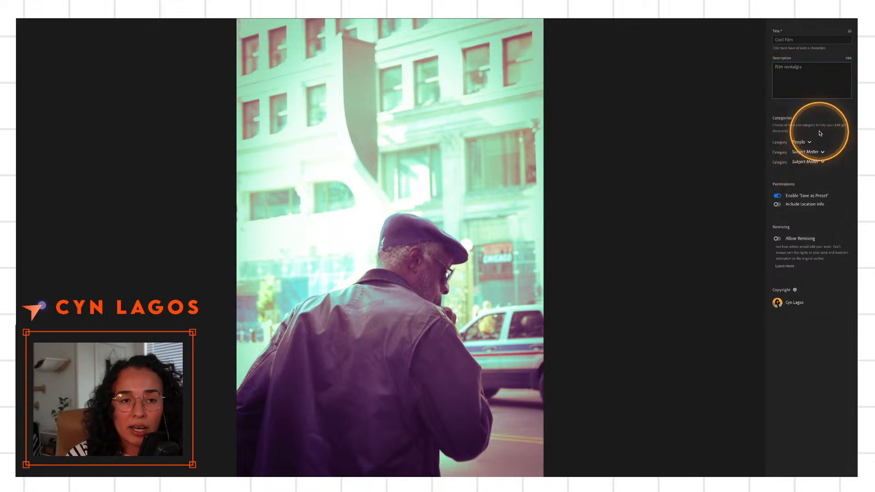
pyautogui.click(809, 161)
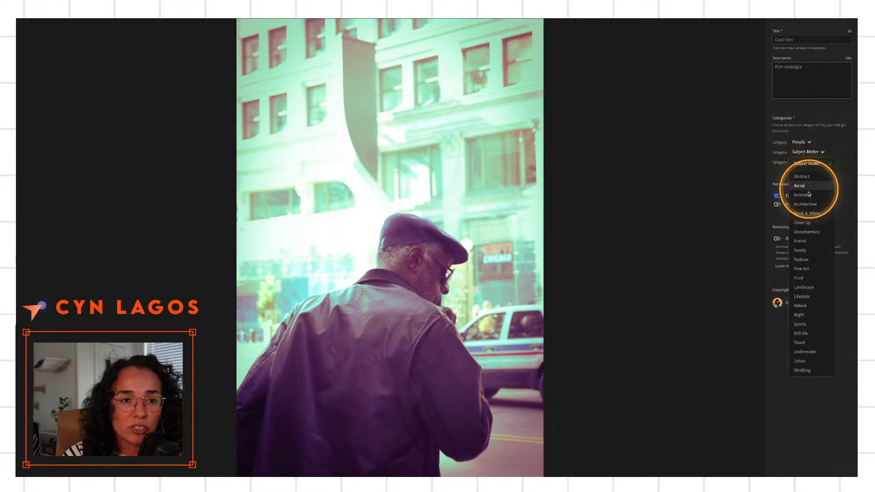
pyautogui.click(805, 231)
pyautogui.click(809, 162)
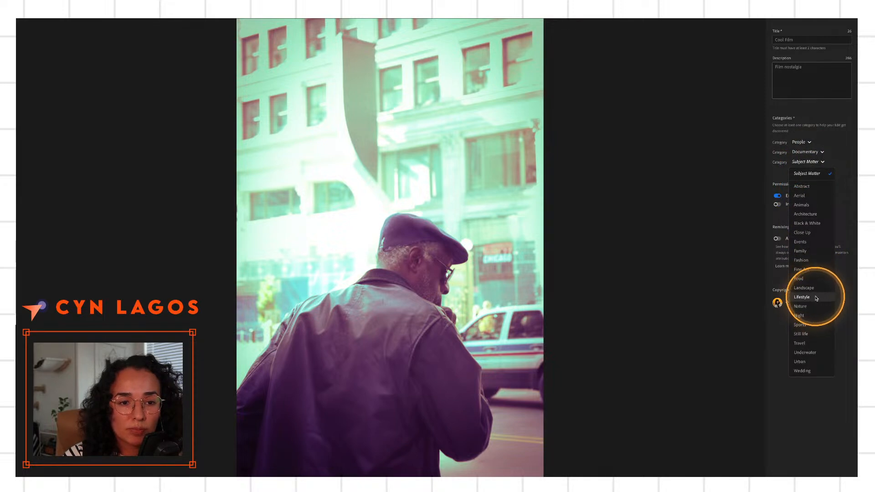
pyautogui.click(814, 345)
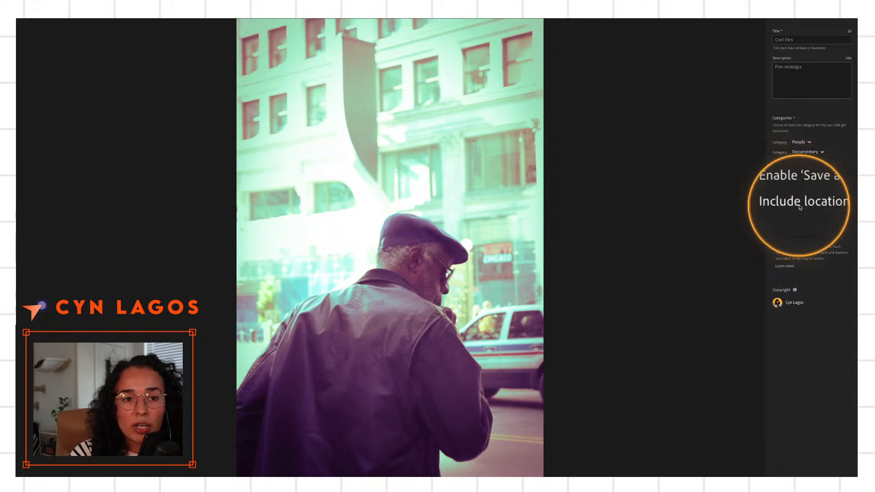
# Enable location info and remixing for the edit, and share it to Discover
pyautogui.click(777, 204)
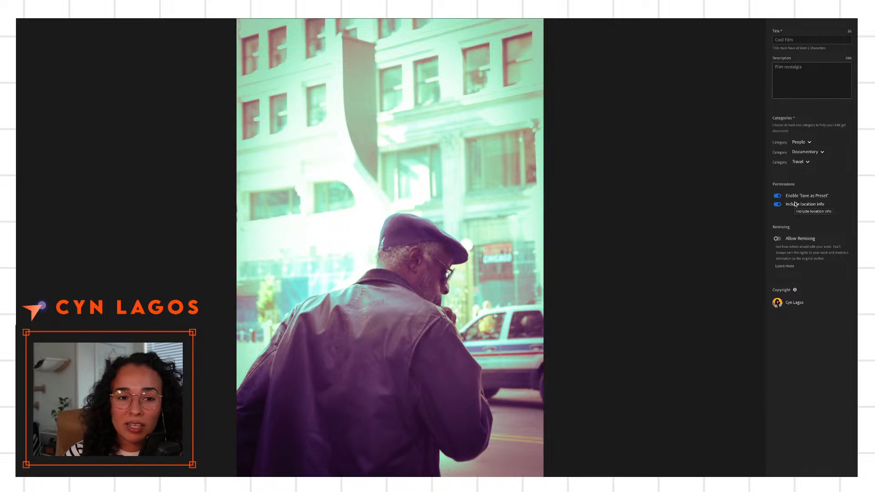
pyautogui.click(777, 240)
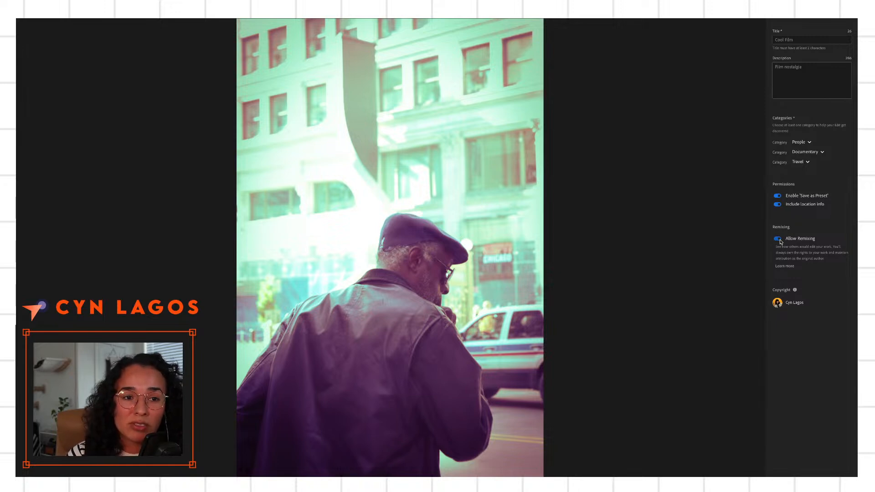
pyautogui.click(837, 25)
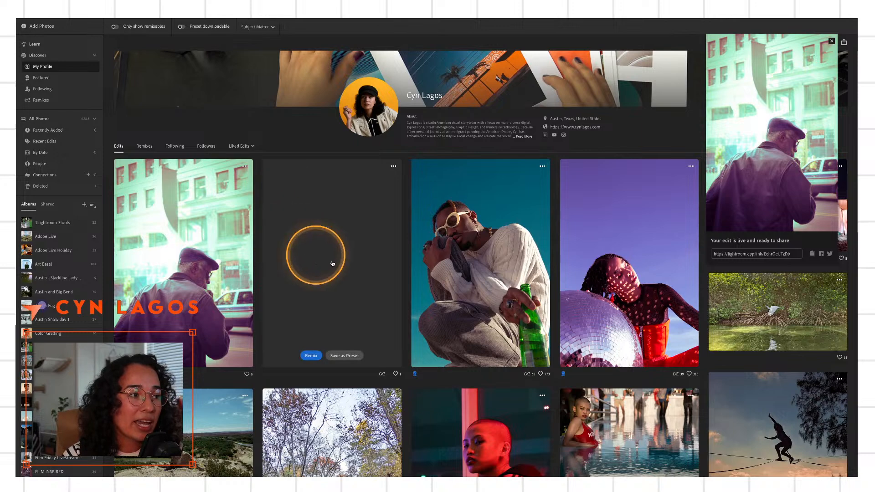
# Look over the edits on the profile, dismiss the share confirmation, and open the newly shared Cool Film edit
pyautogui.scroll(-1, 230, 223)
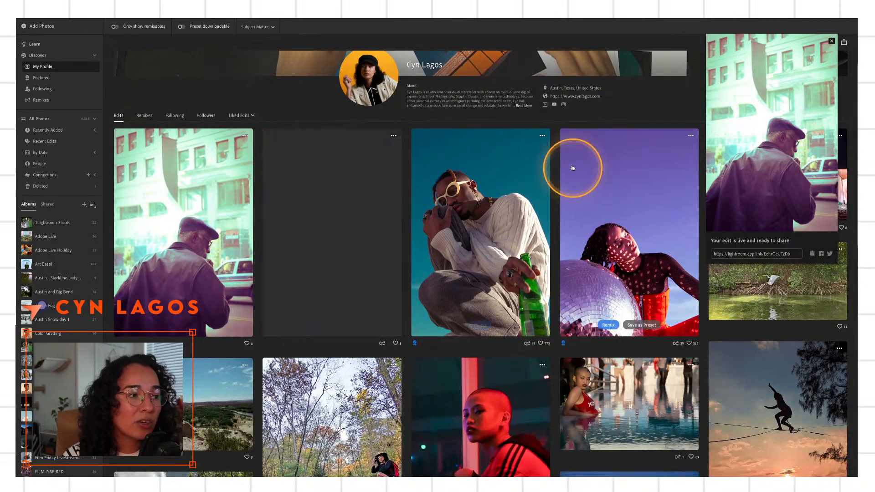
pyautogui.scroll(1, 533, 205)
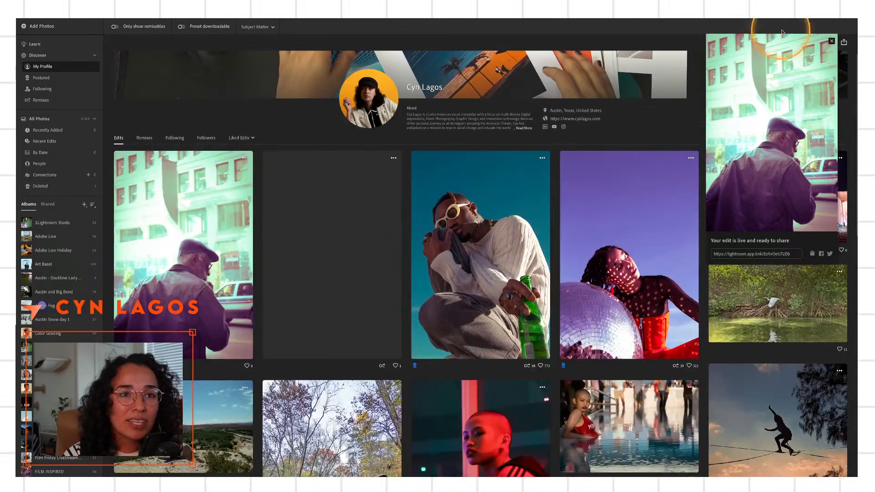
pyautogui.click(831, 41)
pyautogui.click(761, 283)
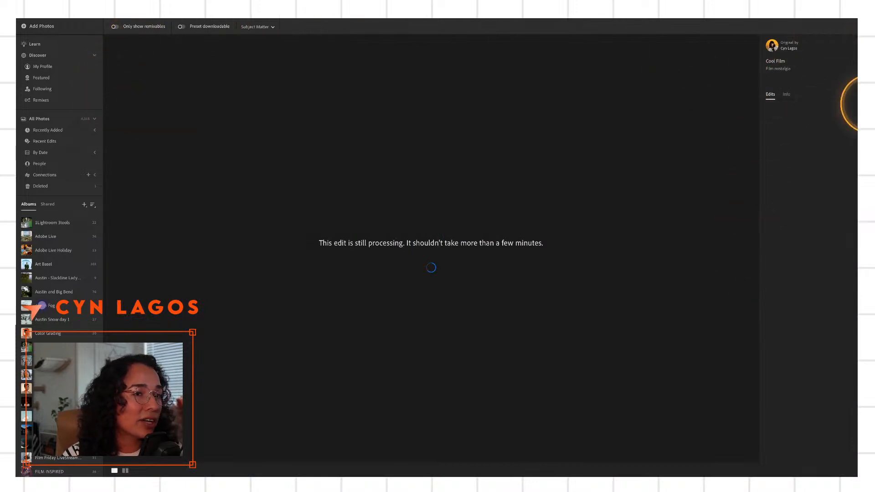
# Return to the creator's profile, look over the shared edits, and open the processed Cool Film edit
pyautogui.click(779, 51)
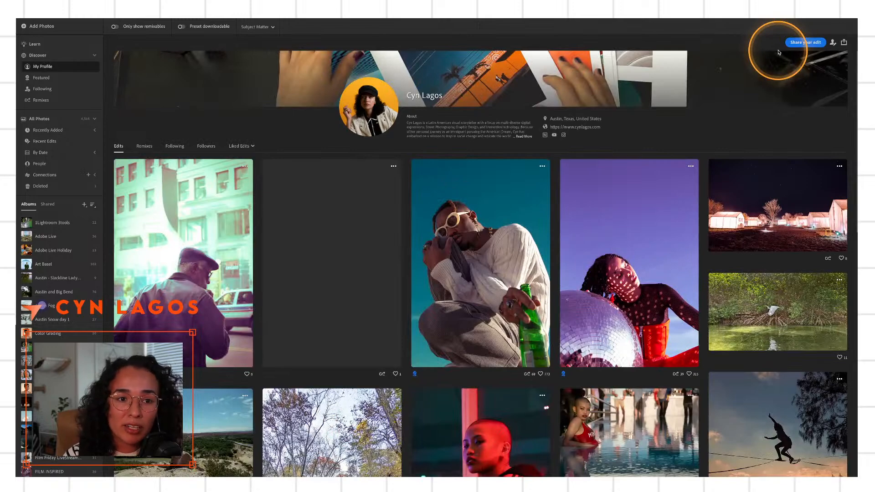
pyautogui.scroll(-2, 760, 118)
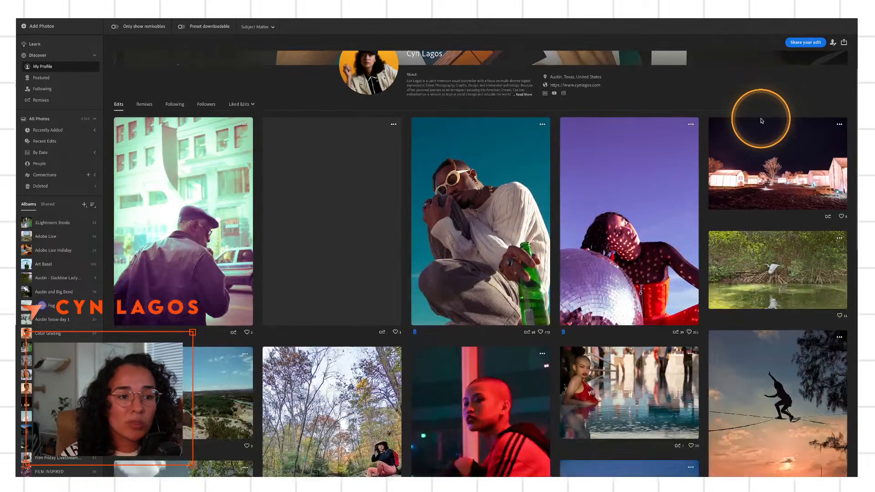
pyautogui.scroll(-2, 761, 120)
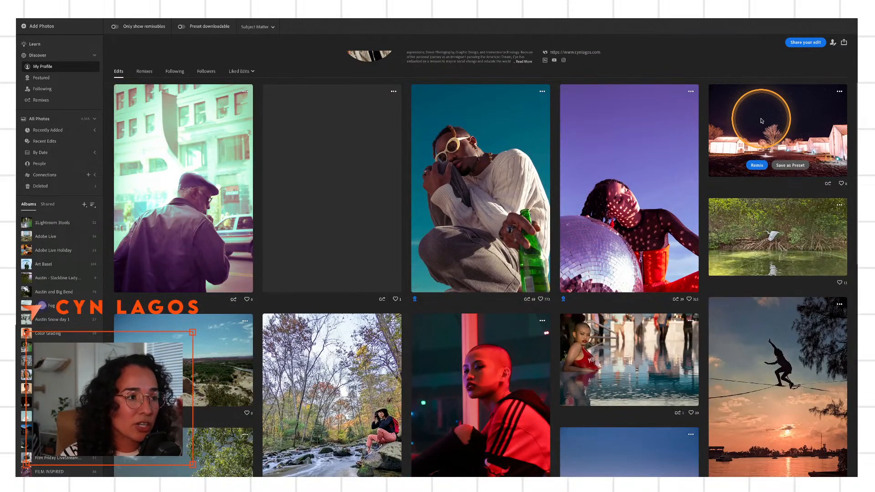
pyautogui.scroll(-7, 761, 120)
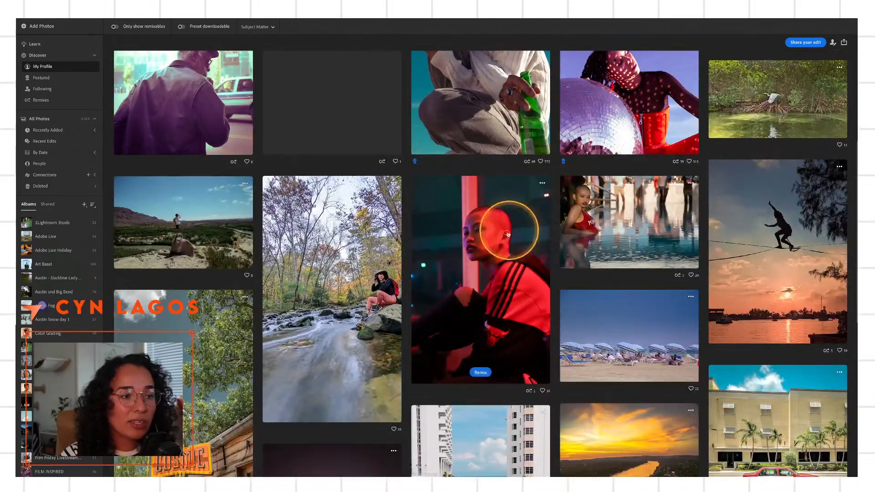
pyautogui.scroll(2, 658, 82)
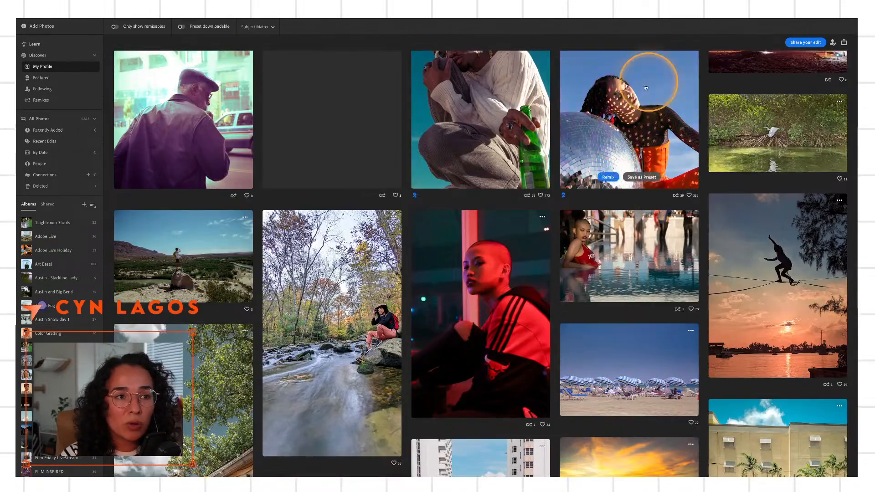
pyautogui.scroll(2, 658, 82)
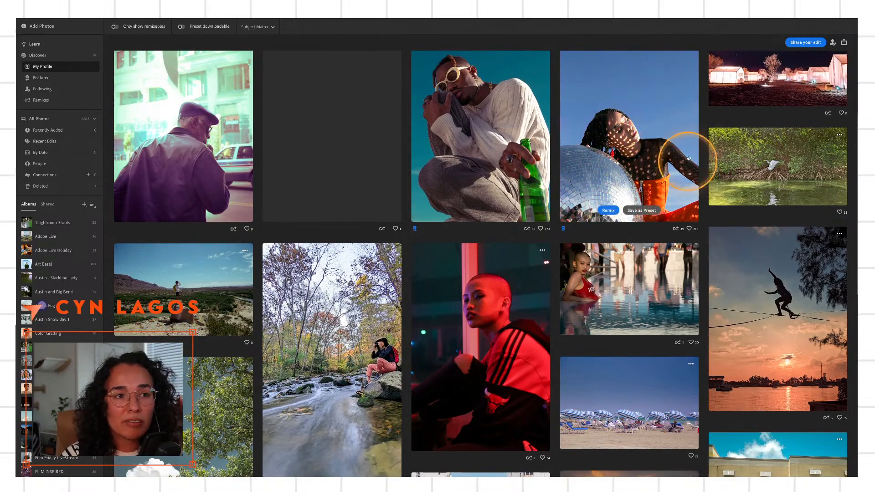
pyautogui.scroll(3, 665, 143)
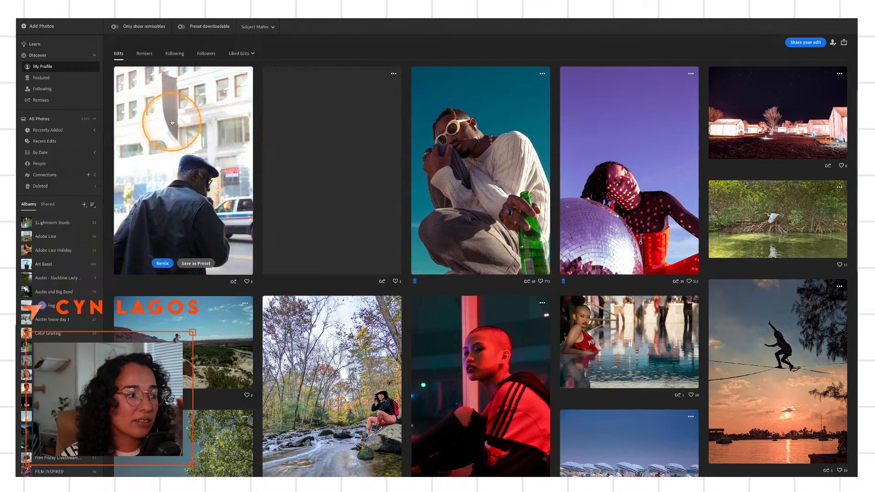
pyautogui.click(186, 194)
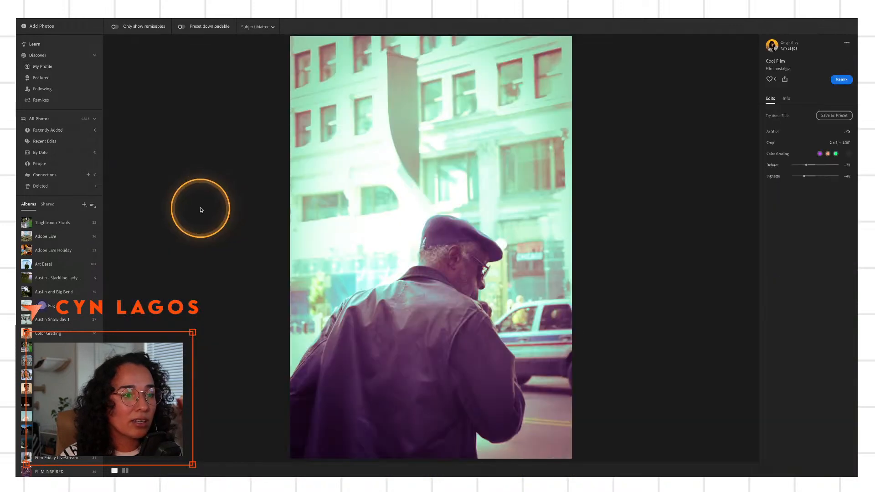
# Copy the Discover share link of the Cool Film edit and close the sharing dialog
pyautogui.click(784, 79)
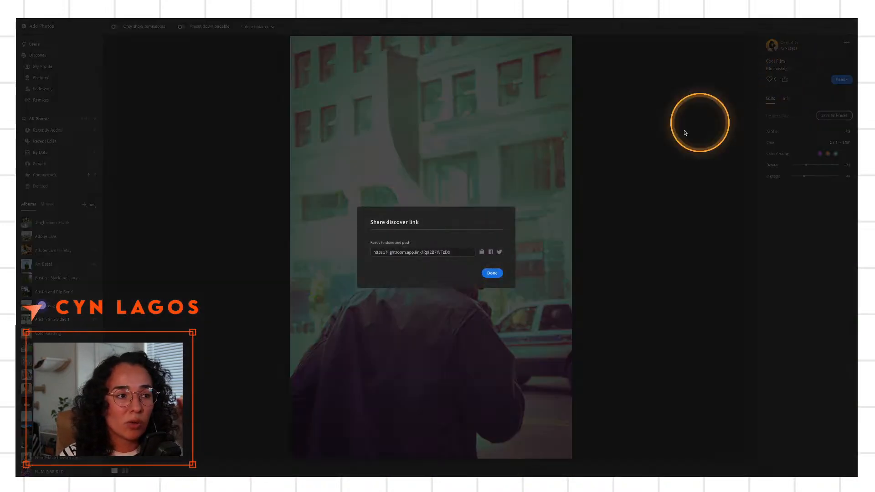
pyautogui.click(482, 252)
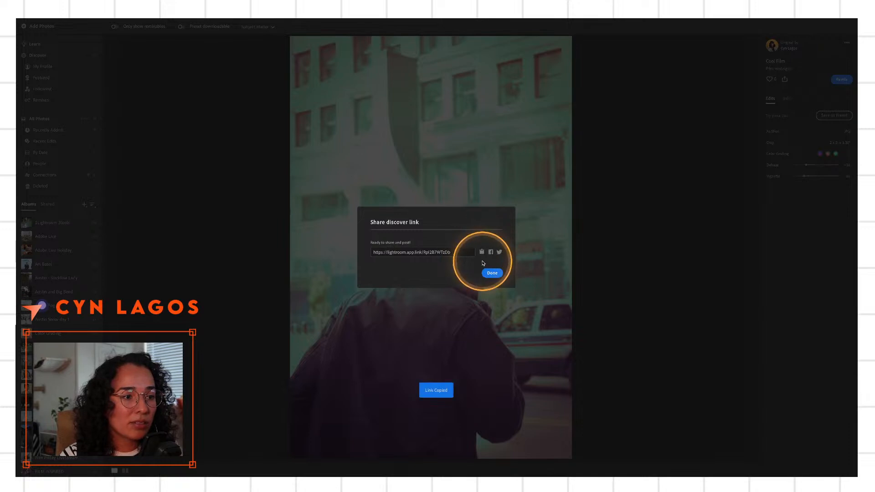
pyautogui.click(492, 273)
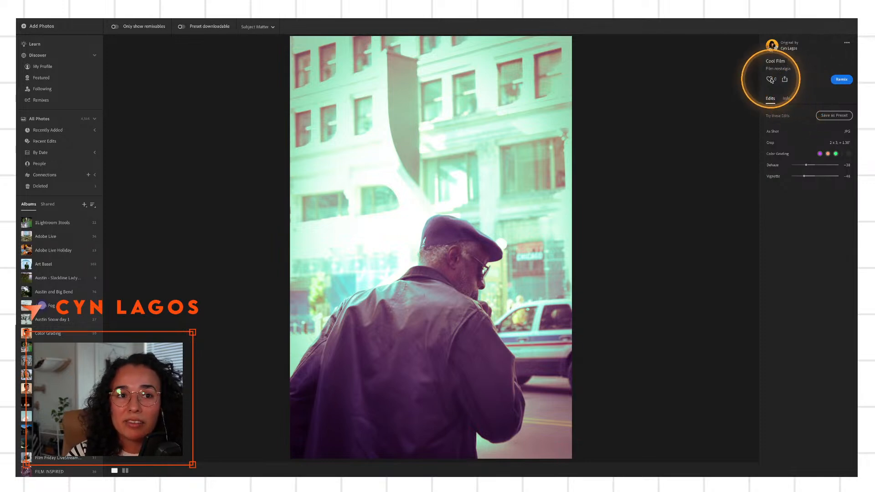
# Check the Cool Film edit's subject matter and photo info, and return to its list of applied adjustments
pyautogui.click(787, 99)
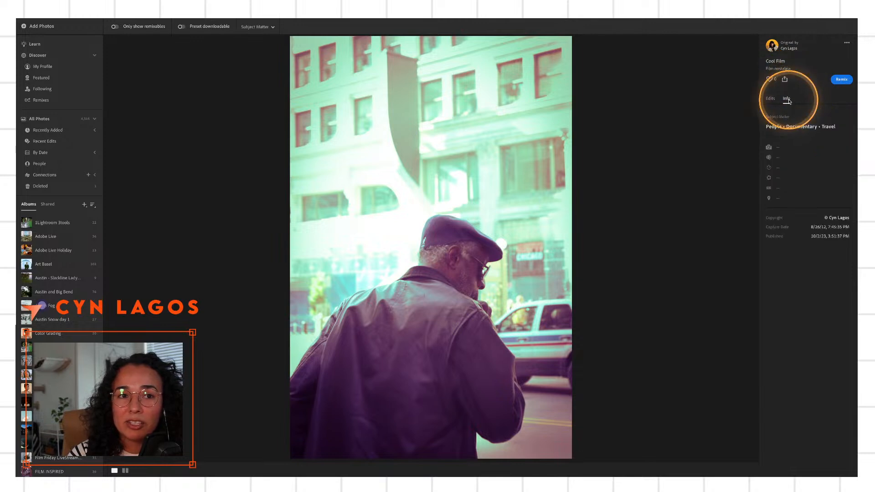
pyautogui.click(770, 99)
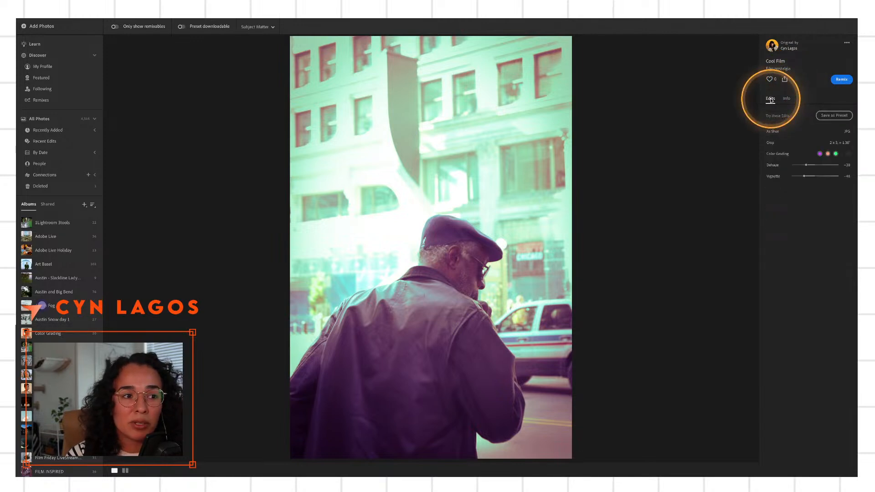
pyautogui.press('super+Tab')
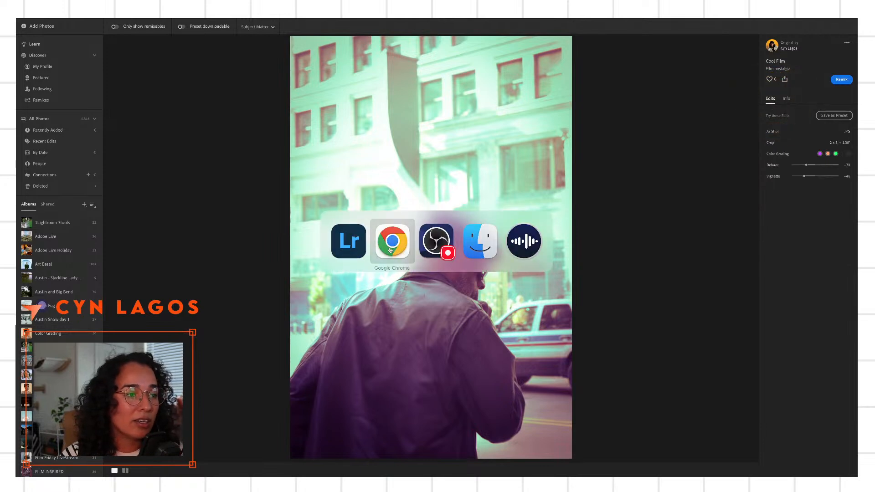
pyautogui.press('Escape')
# Open the Mermaid pool portrait from the profile and examine its black-and-white remix and the masks used
pyautogui.click(787, 47)
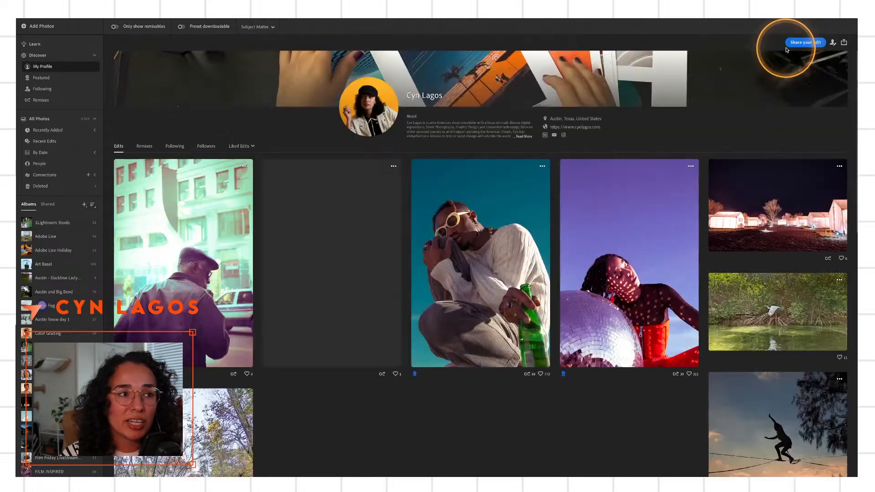
pyautogui.scroll(-3, 784, 196)
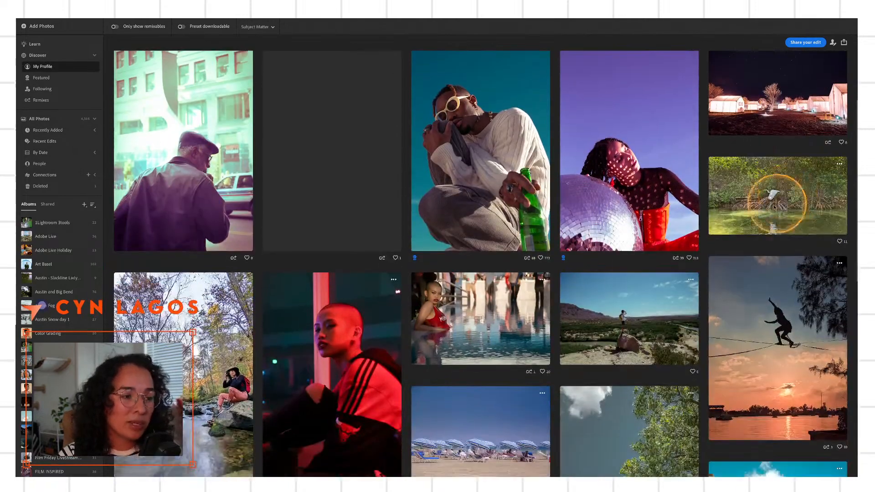
pyautogui.click(454, 320)
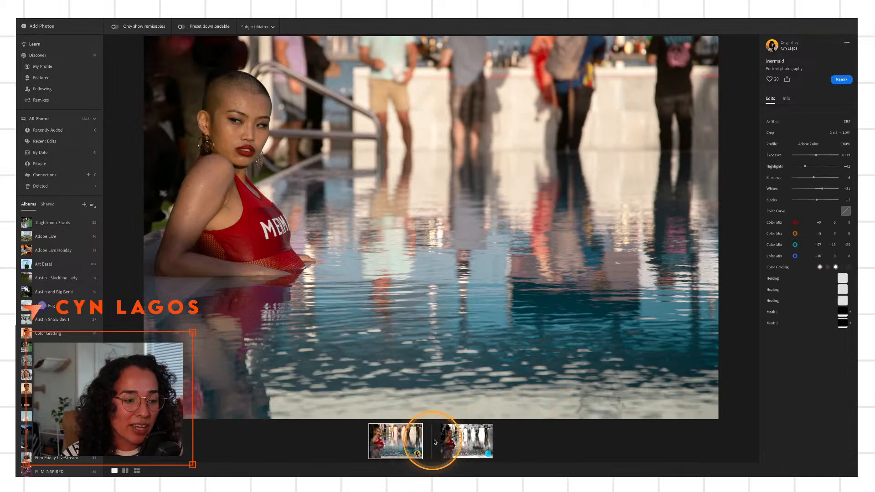
pyautogui.click(456, 444)
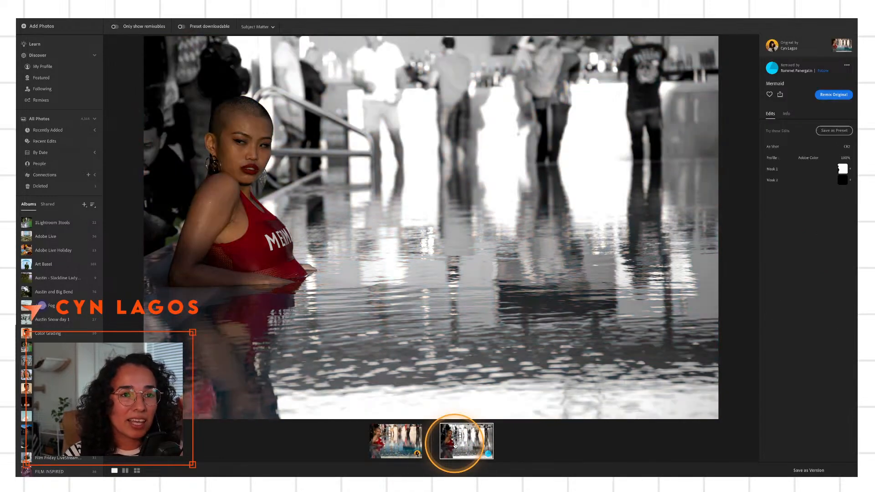
pyautogui.click(454, 445)
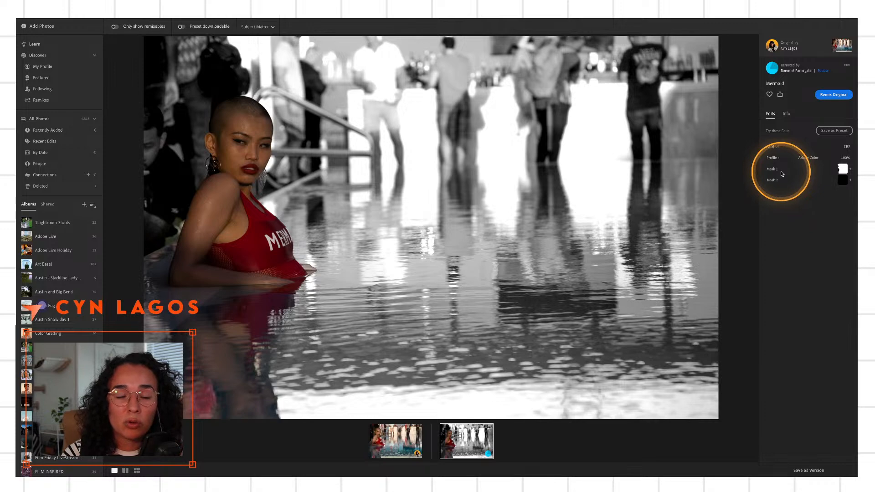
pyautogui.moveTo(840, 169)
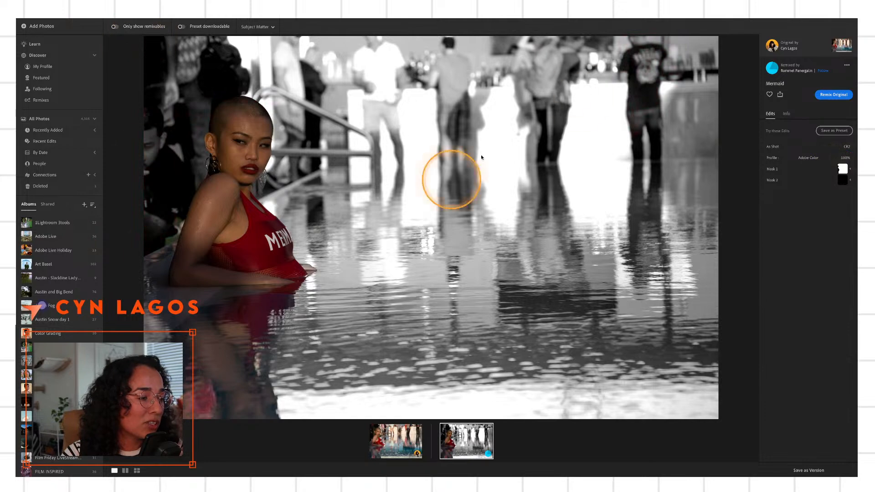
# Go back to the profile and open the Purple edit of the woman with the disco ball
pyautogui.click(785, 48)
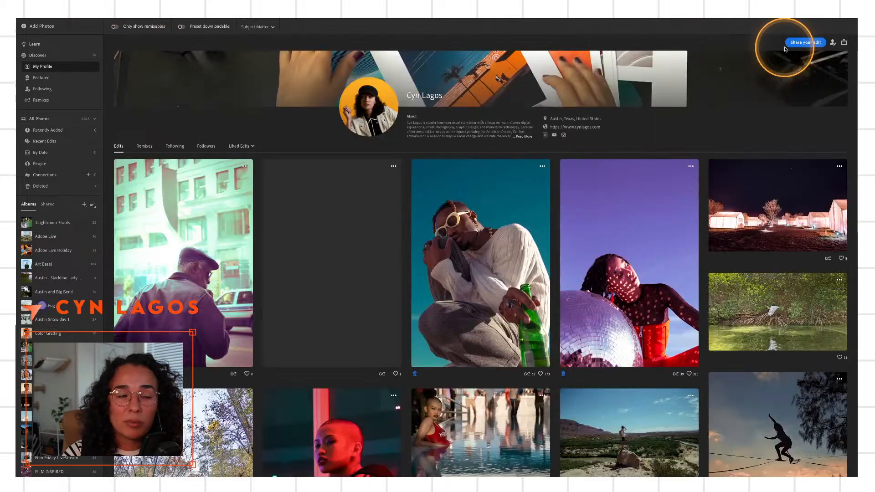
pyautogui.scroll(-3, 728, 233)
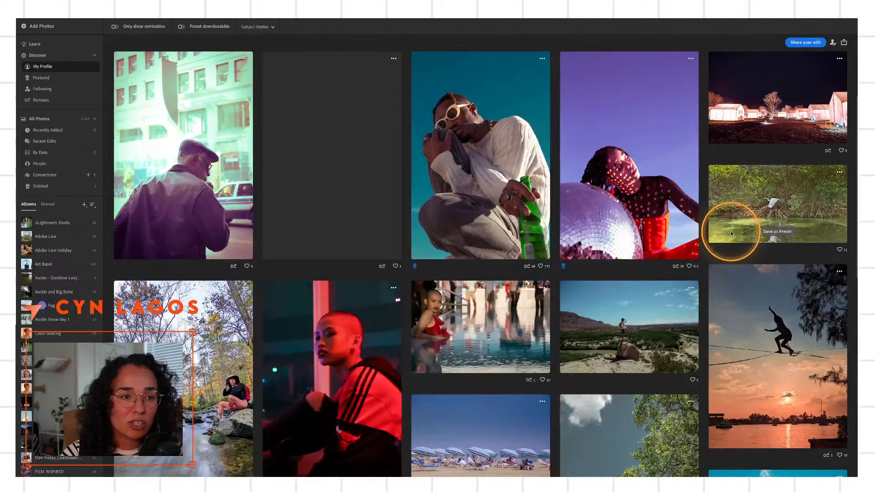
pyautogui.scroll(-1, 731, 234)
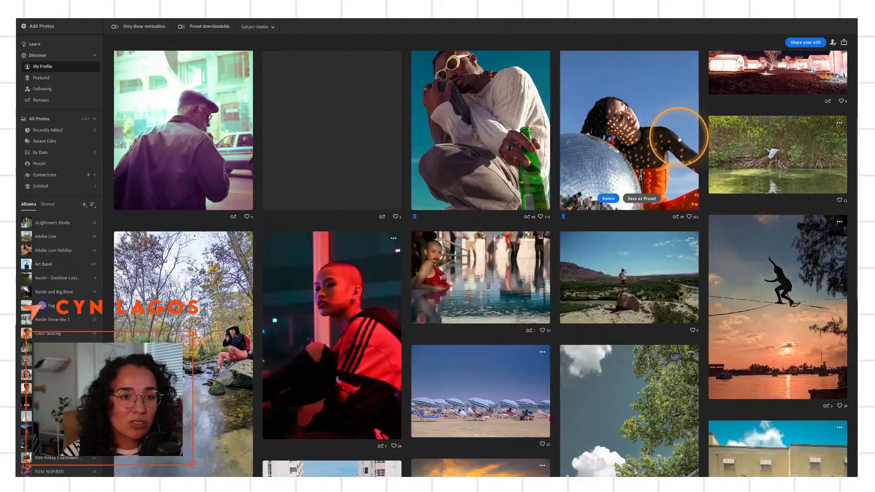
pyautogui.click(673, 136)
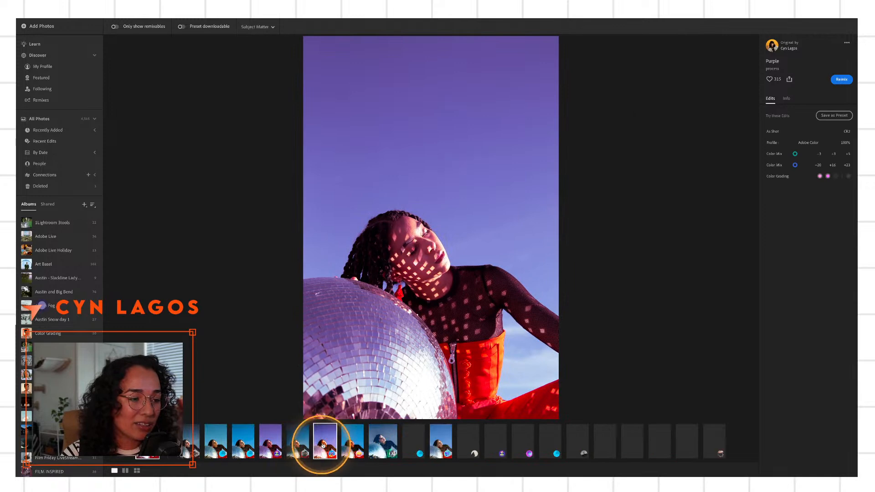
# Compare the Purple edit's community remixes, from the green-outfit version through to the last dark-blue one in the filmstrip
pyautogui.click(353, 438)
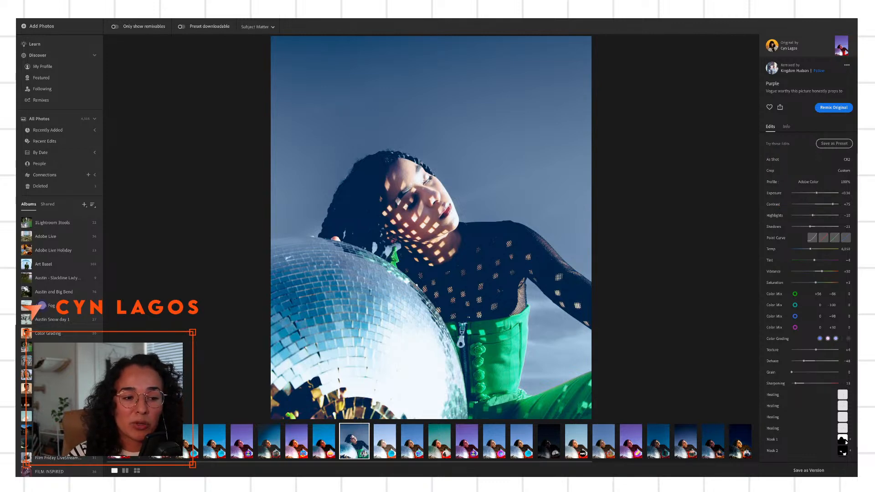
pyautogui.click(605, 435)
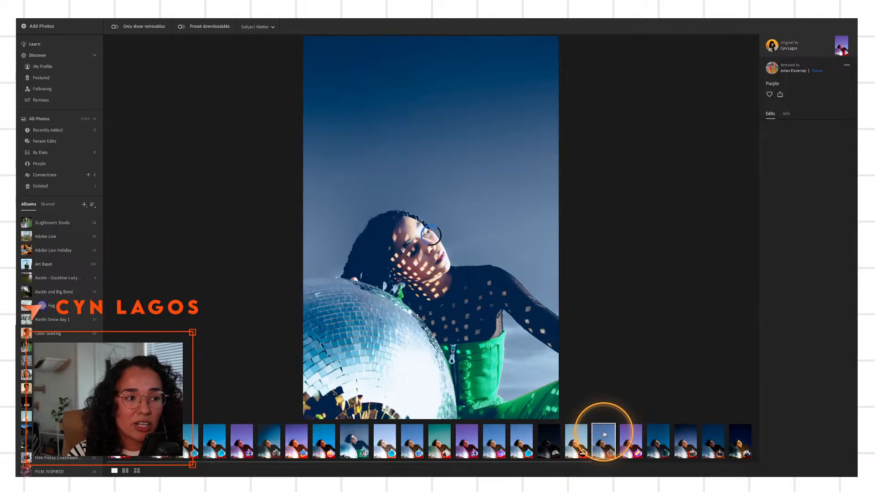
pyautogui.click(631, 436)
pyautogui.click(651, 442)
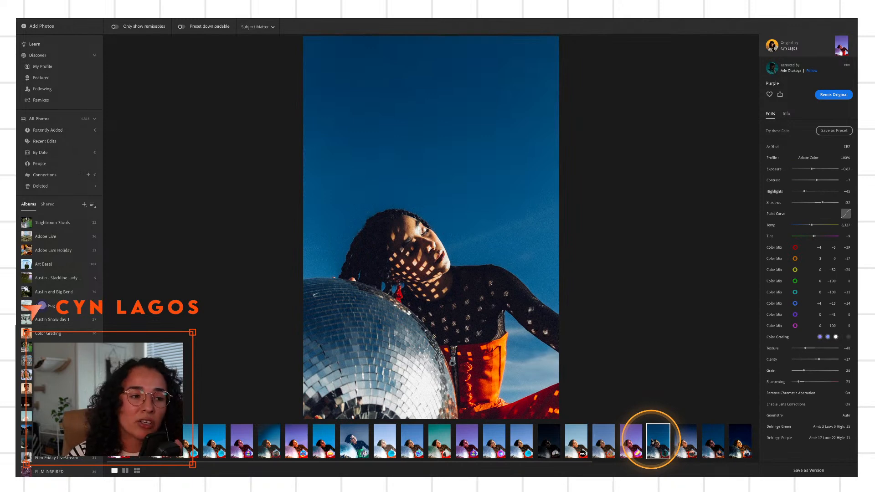
pyautogui.click(687, 436)
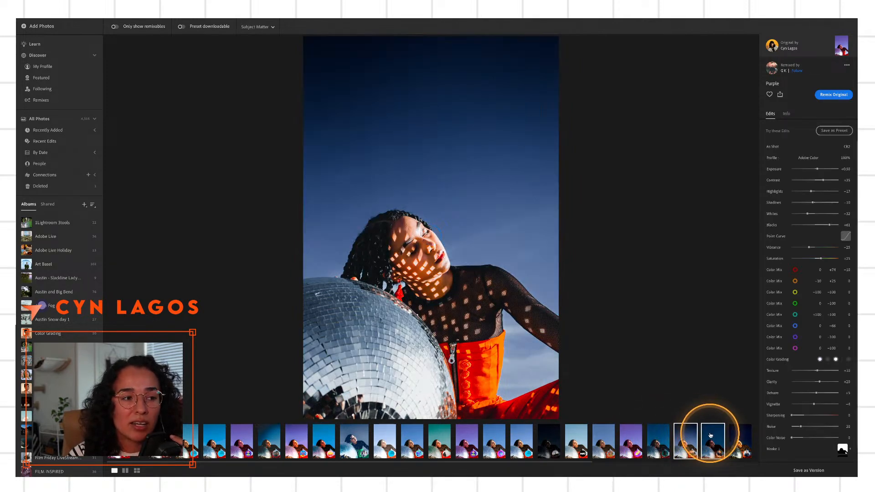
pyautogui.click(710, 436)
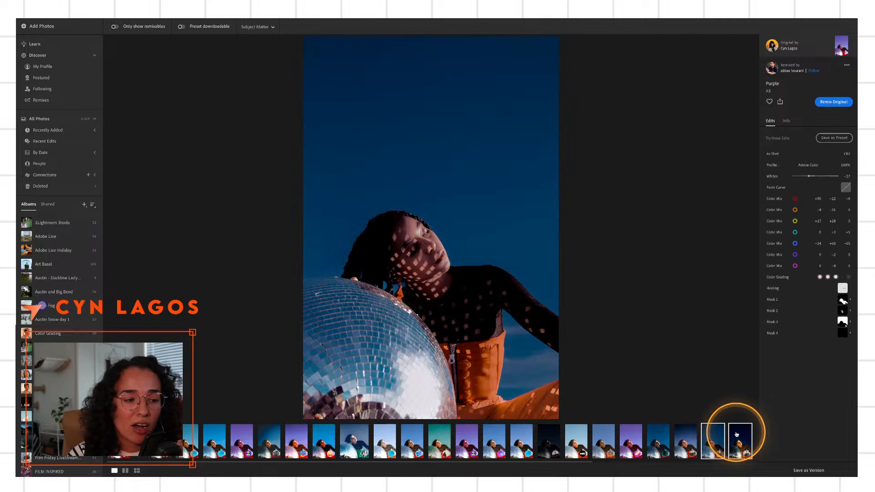
pyautogui.click(737, 435)
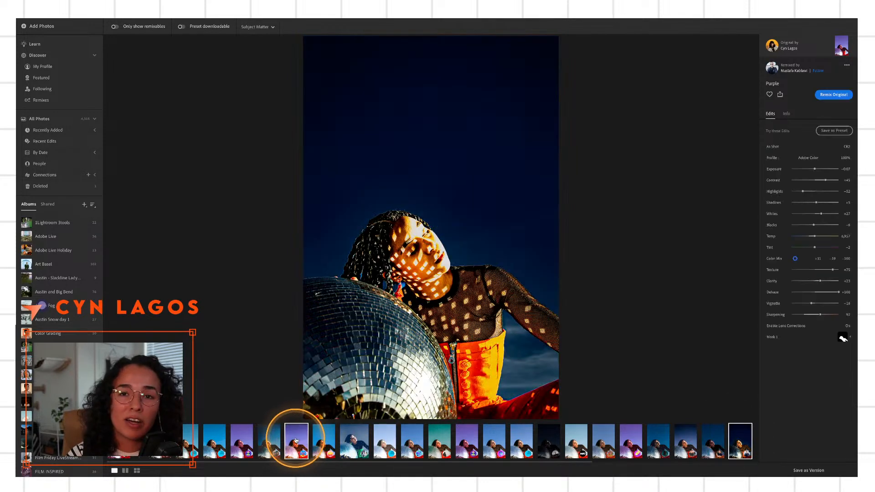
# Review the Purple edit's earlier remixes, starting with the Golden Glow version and working back towards the filmstrip's beginning
pyautogui.click(296, 440)
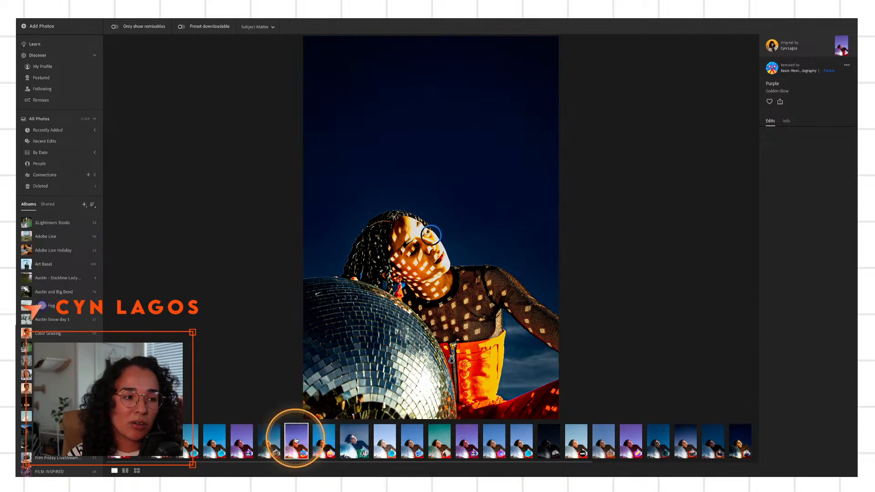
pyautogui.click(272, 438)
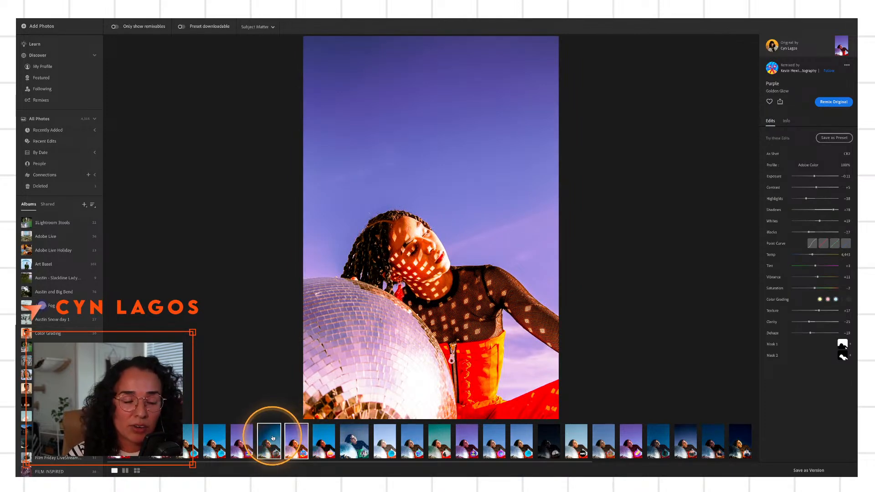
pyautogui.click(273, 438)
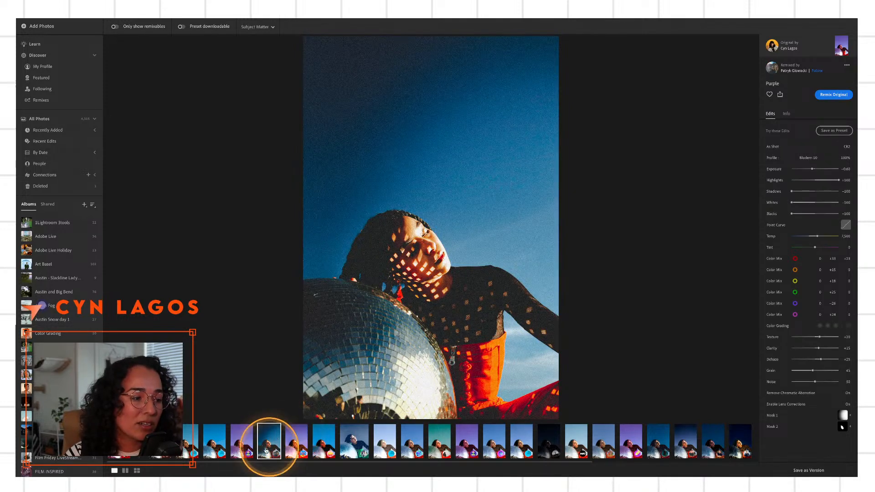
pyautogui.click(218, 444)
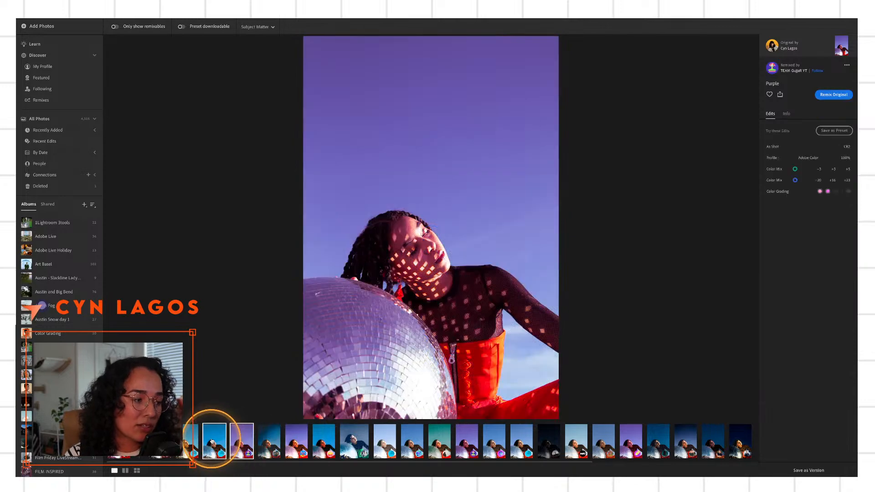
pyautogui.click(155, 442)
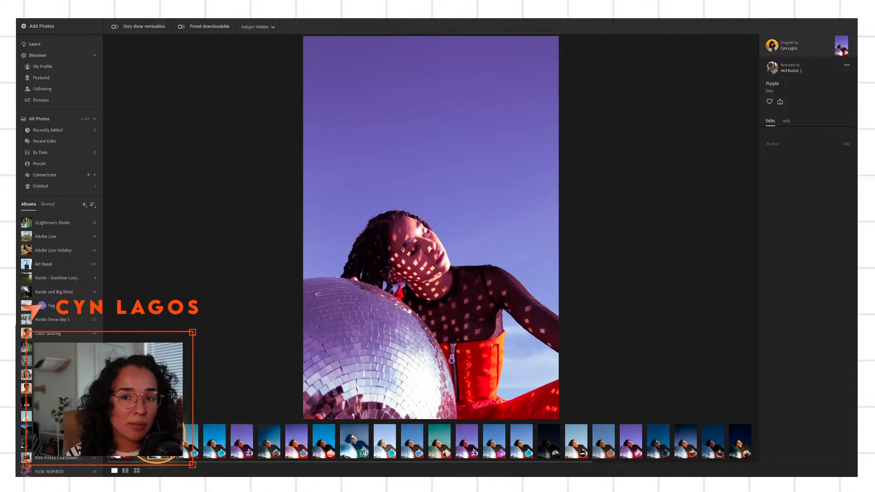